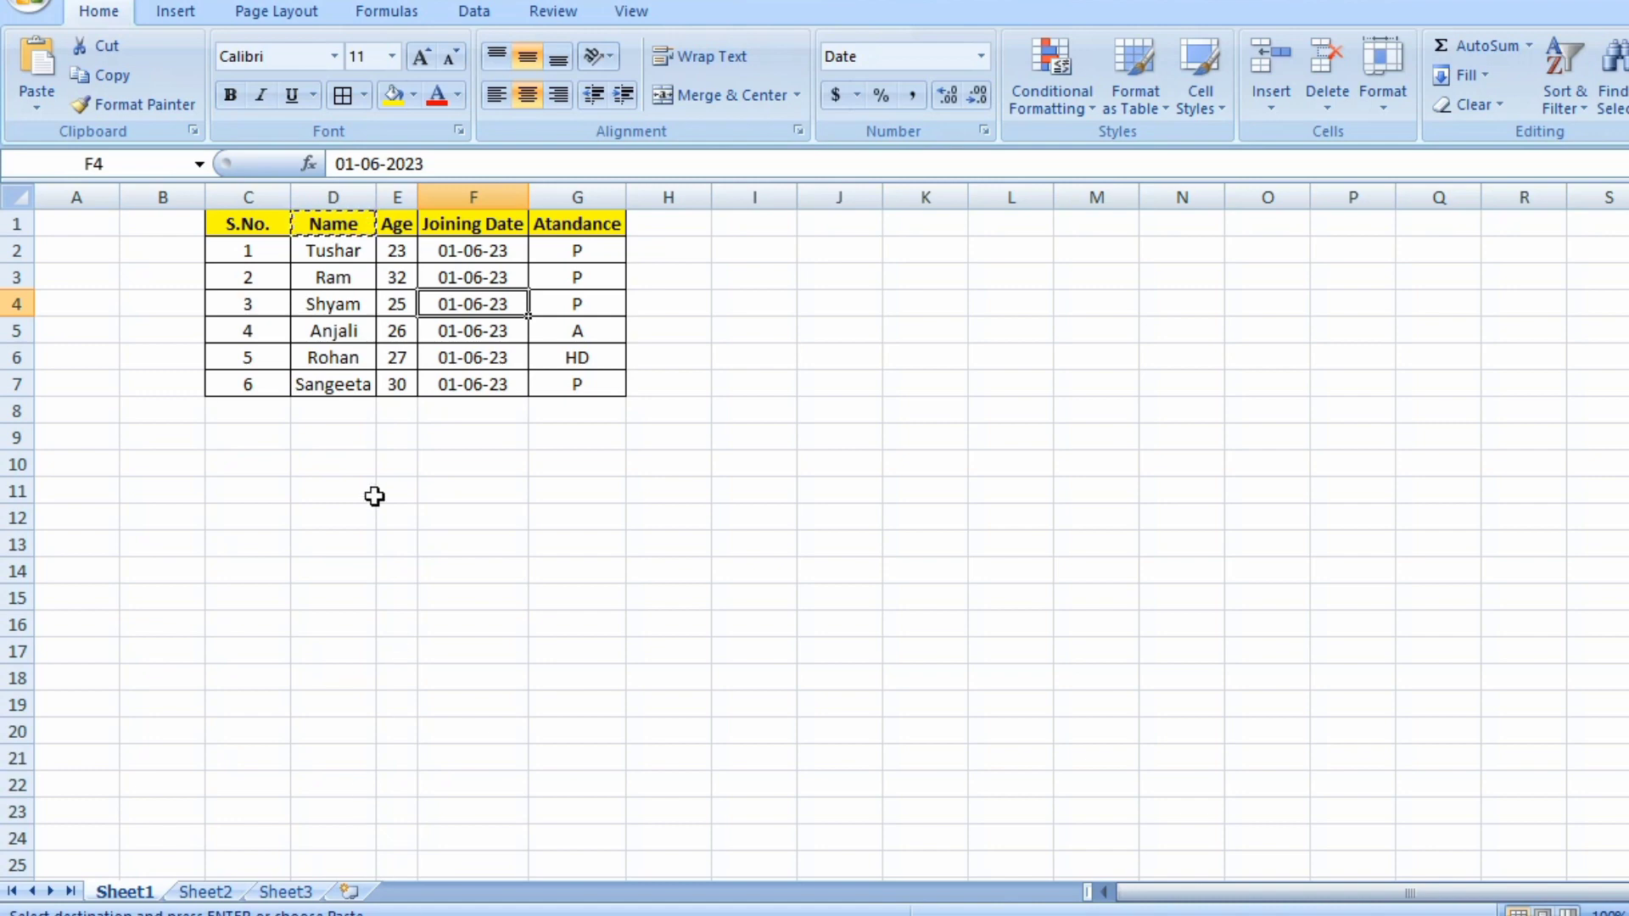
# Move through the table's cells and column headers to examine the Age column and its neighbours.
pyautogui.click(414, 341)
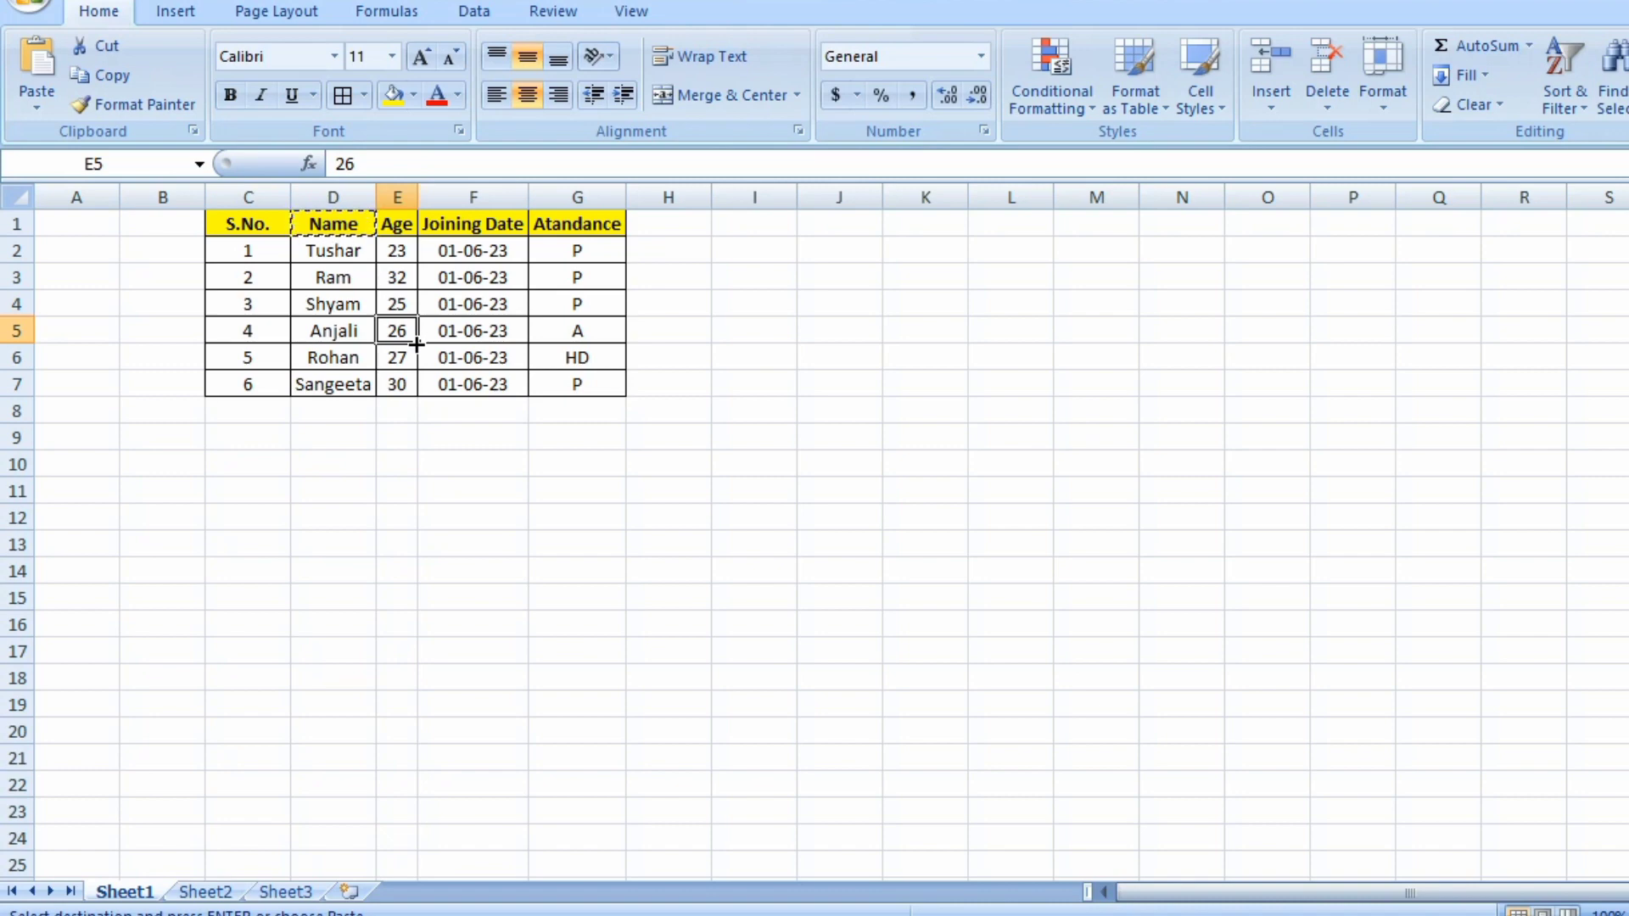
pyautogui.press('Up')
pyautogui.press('Up')
pyautogui.press('Up')
pyautogui.press('Up')
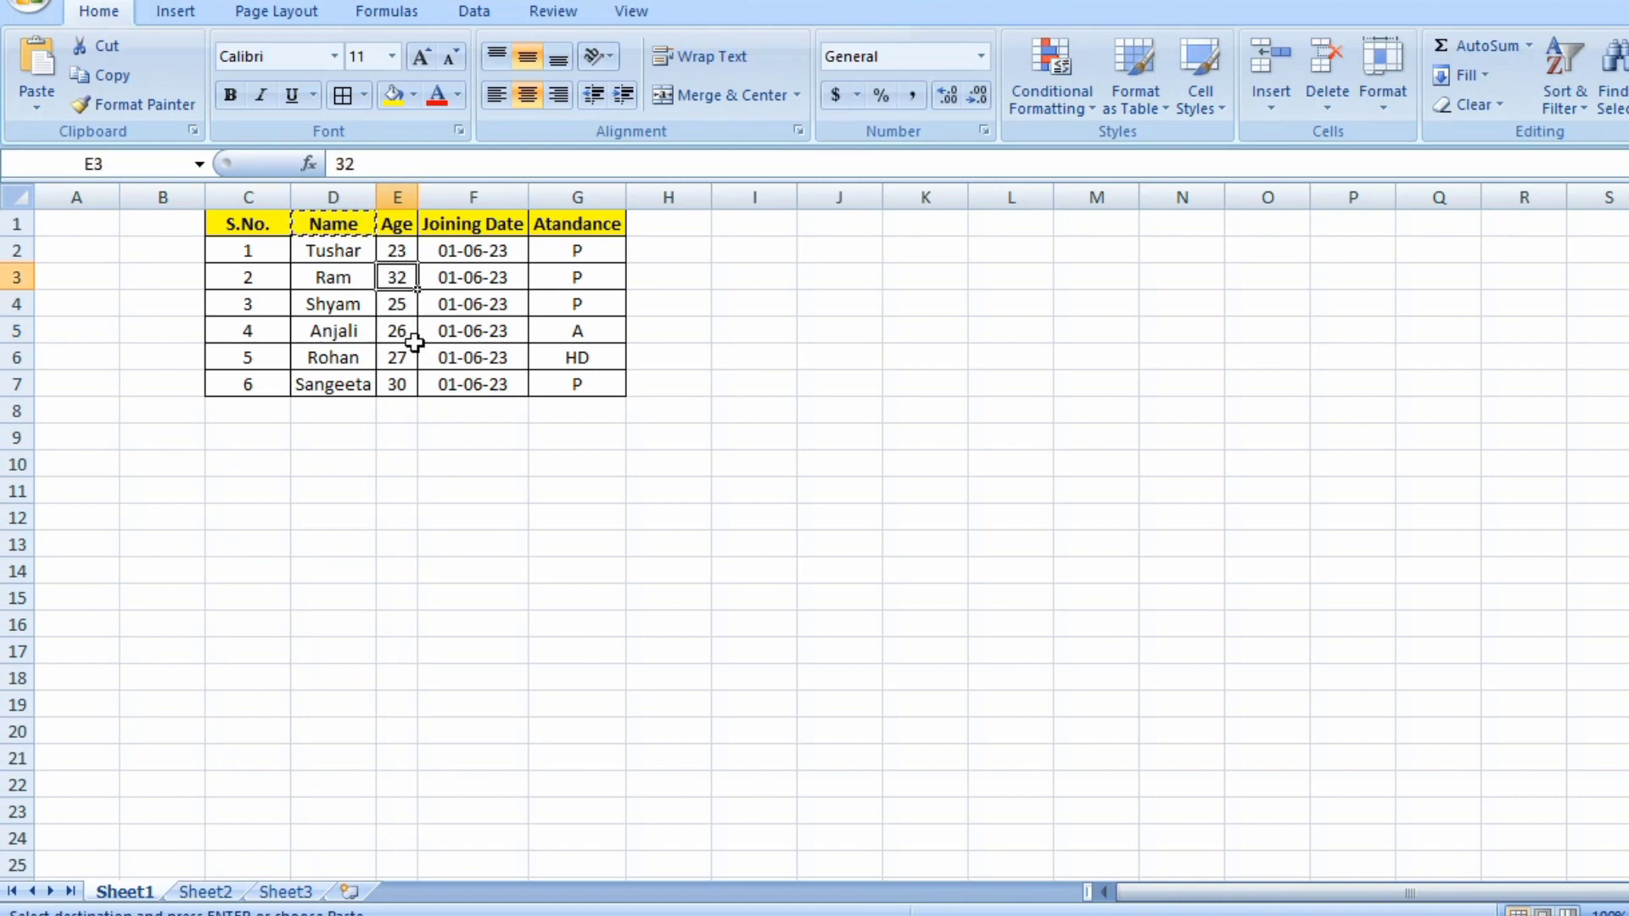
pyautogui.press('Left')
pyautogui.press('Left')
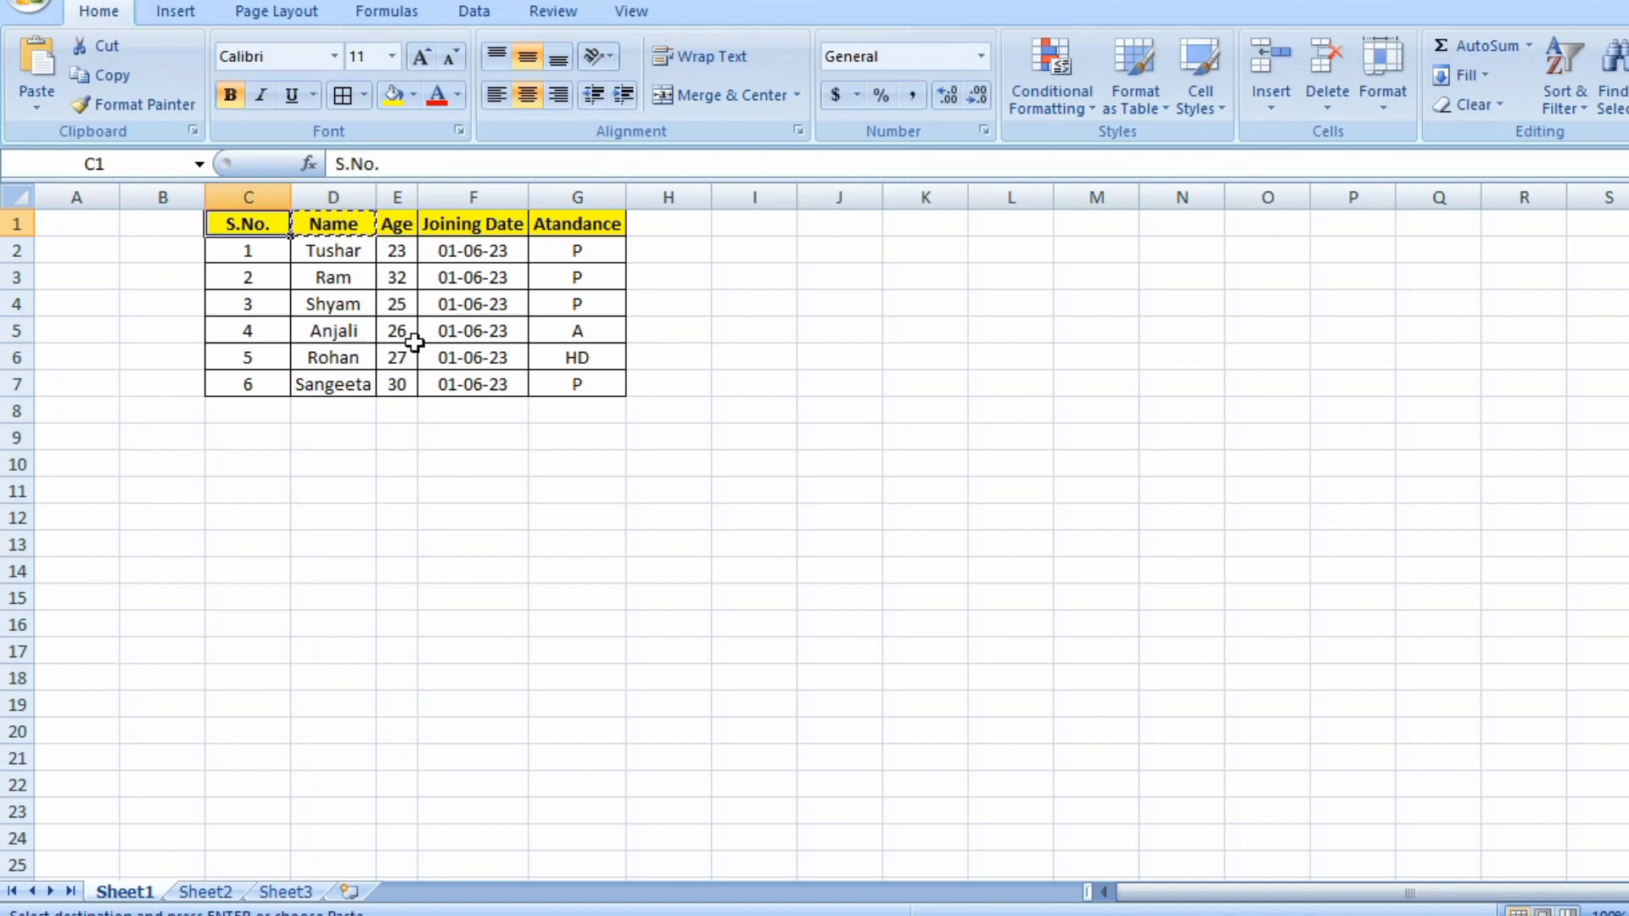
pyautogui.press('Right')
pyautogui.press('Right')
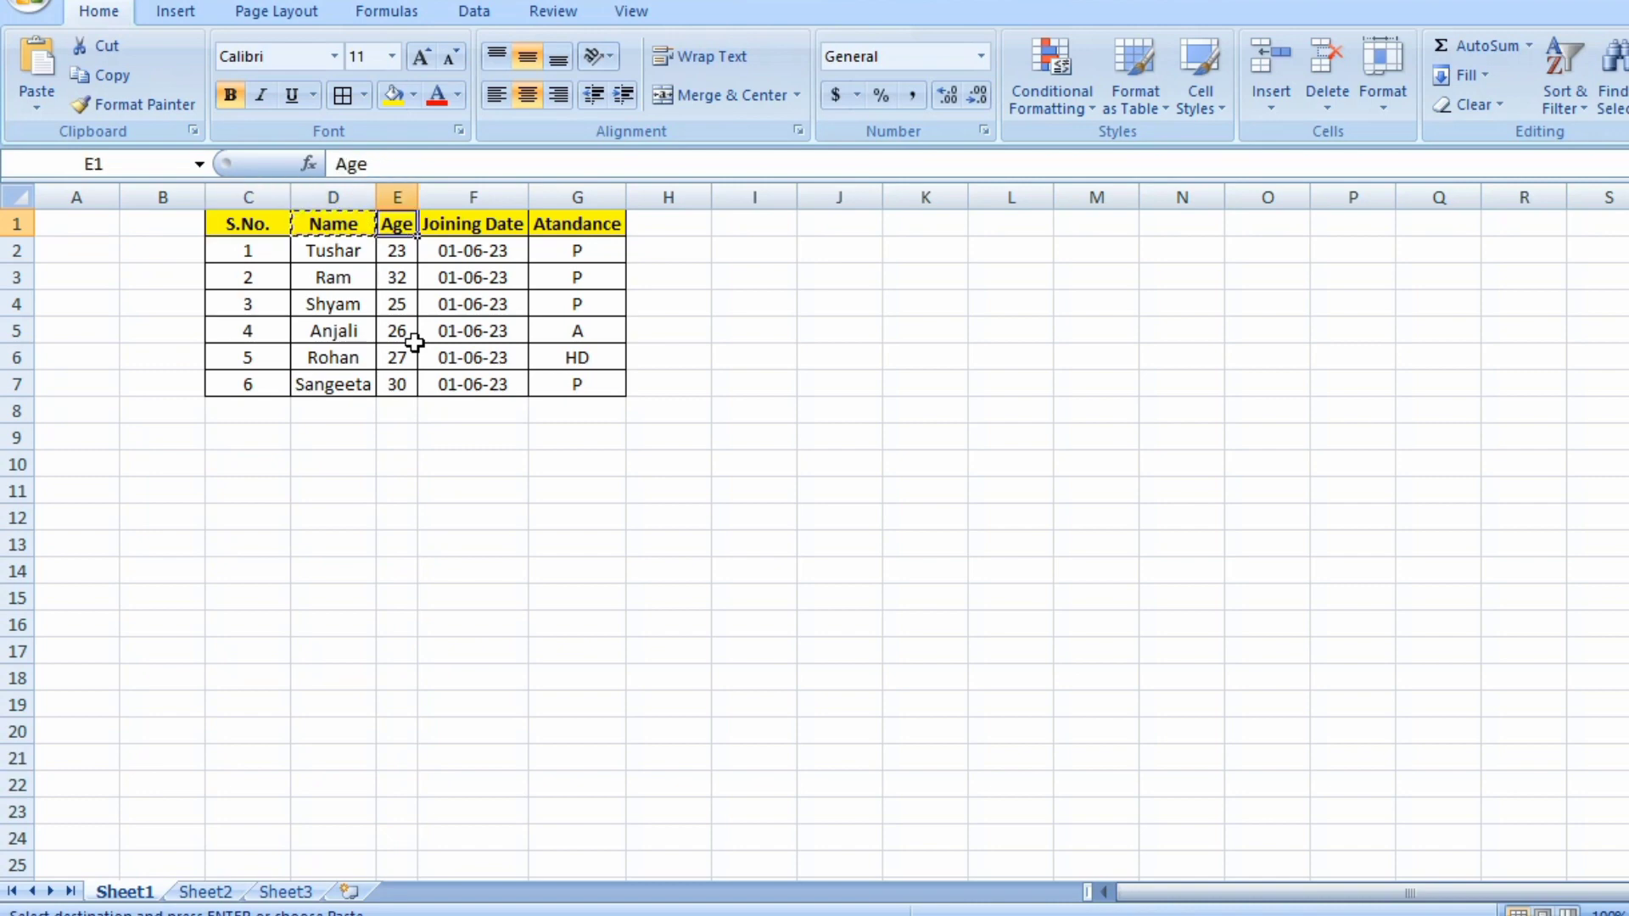
pyautogui.press('Right')
pyautogui.press('Right')
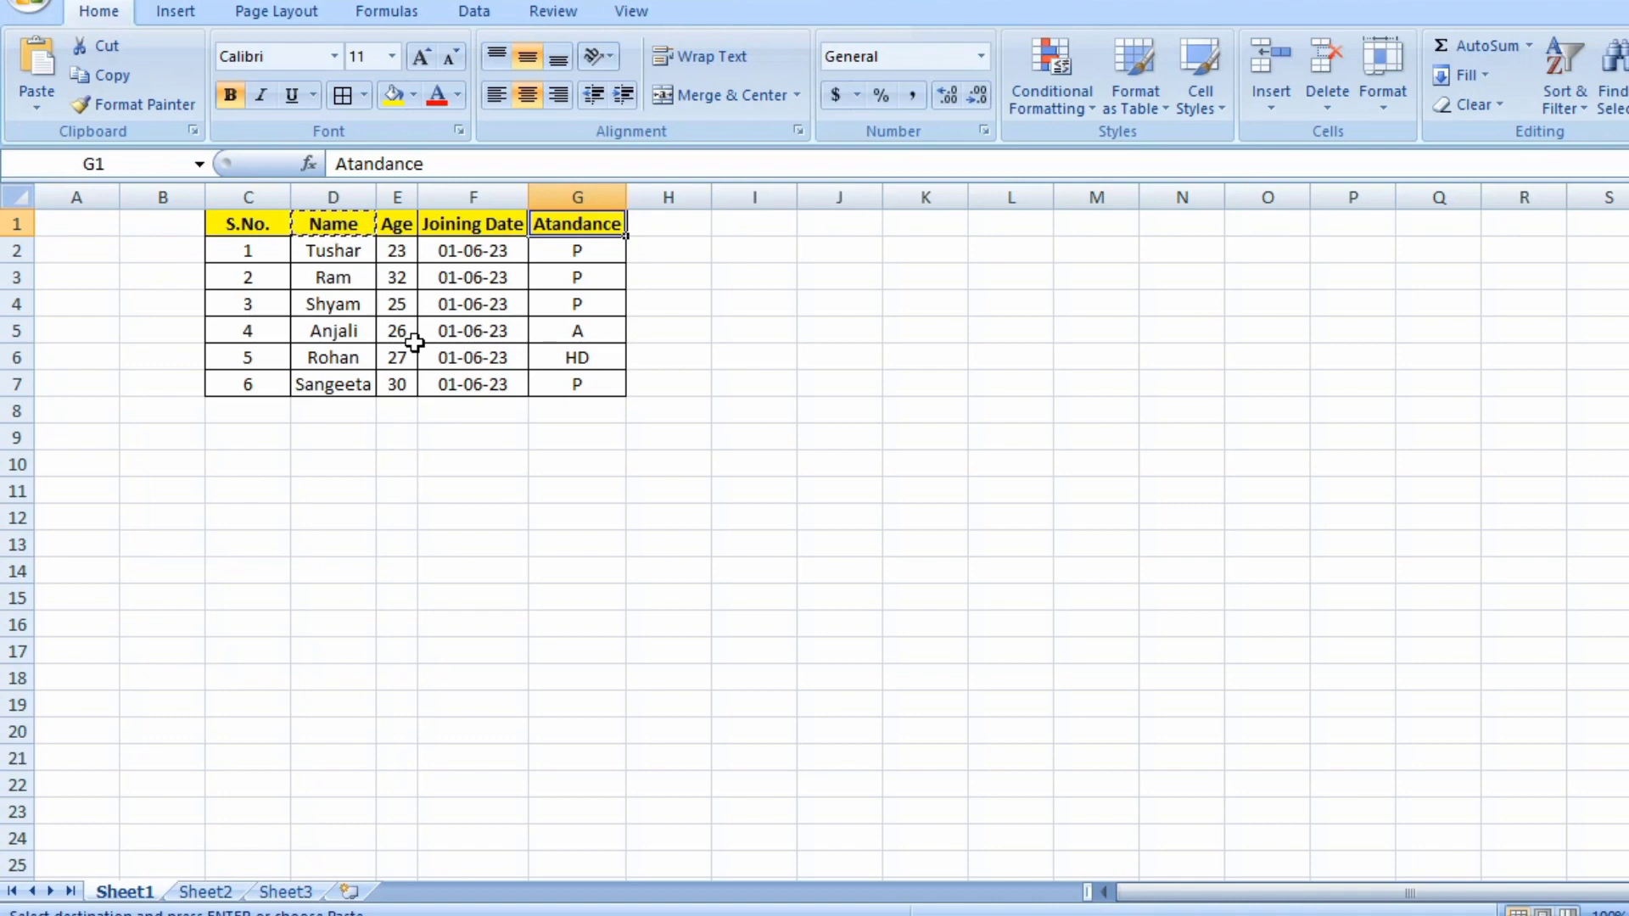
pyautogui.press('Left')
pyautogui.press('Left')
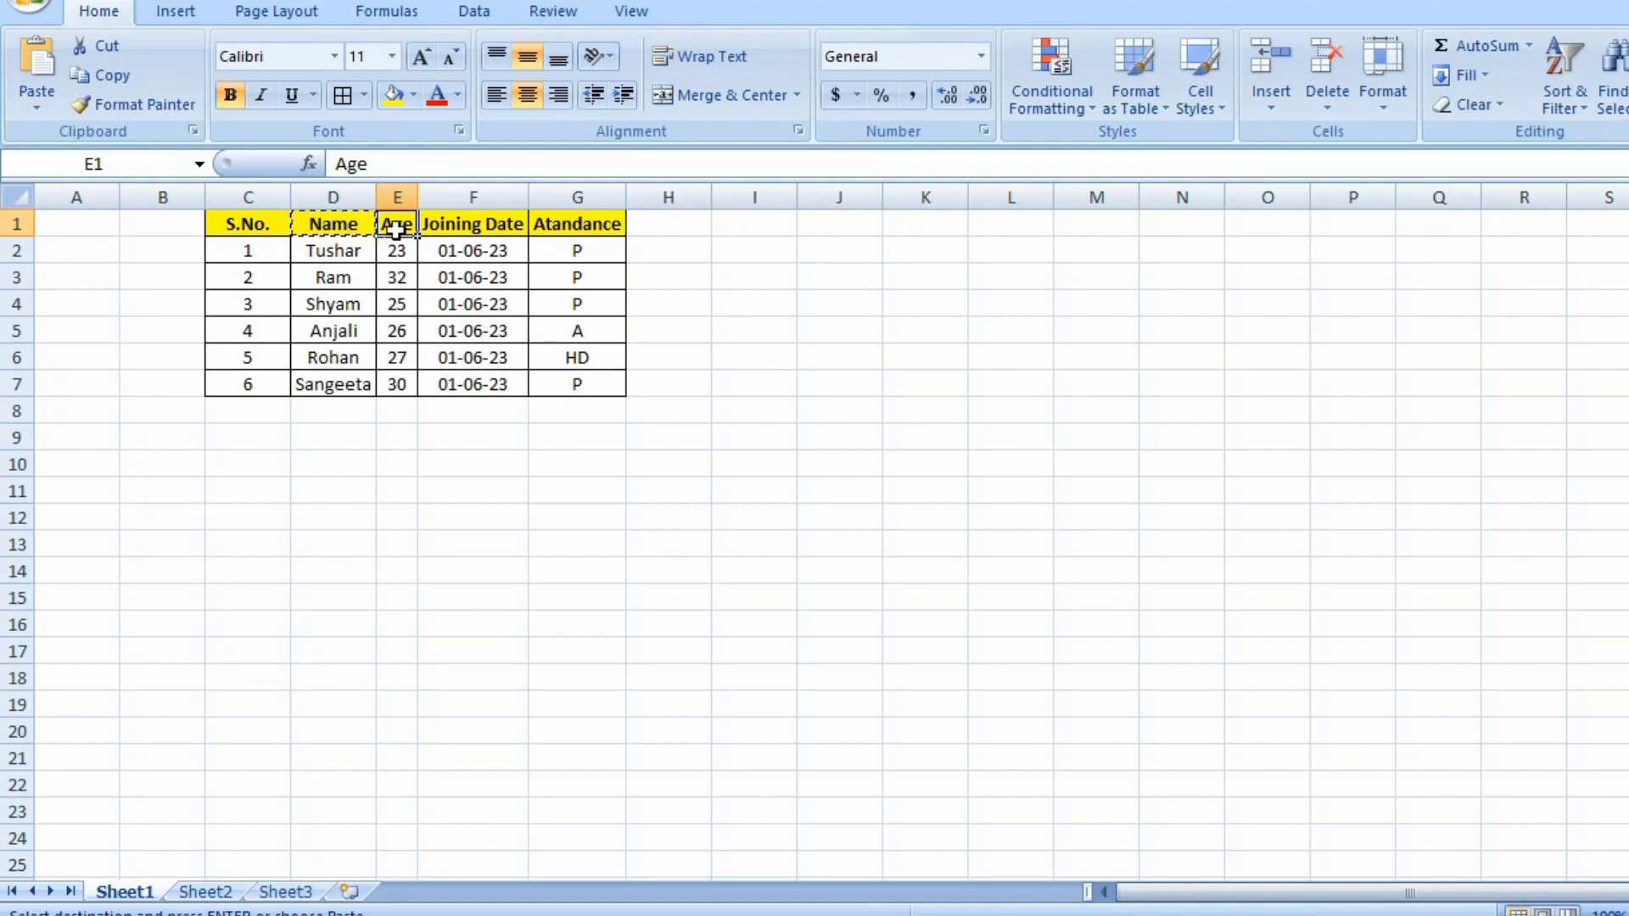
# Select the Age column (column E) and hide it.
pyautogui.click(398, 188)
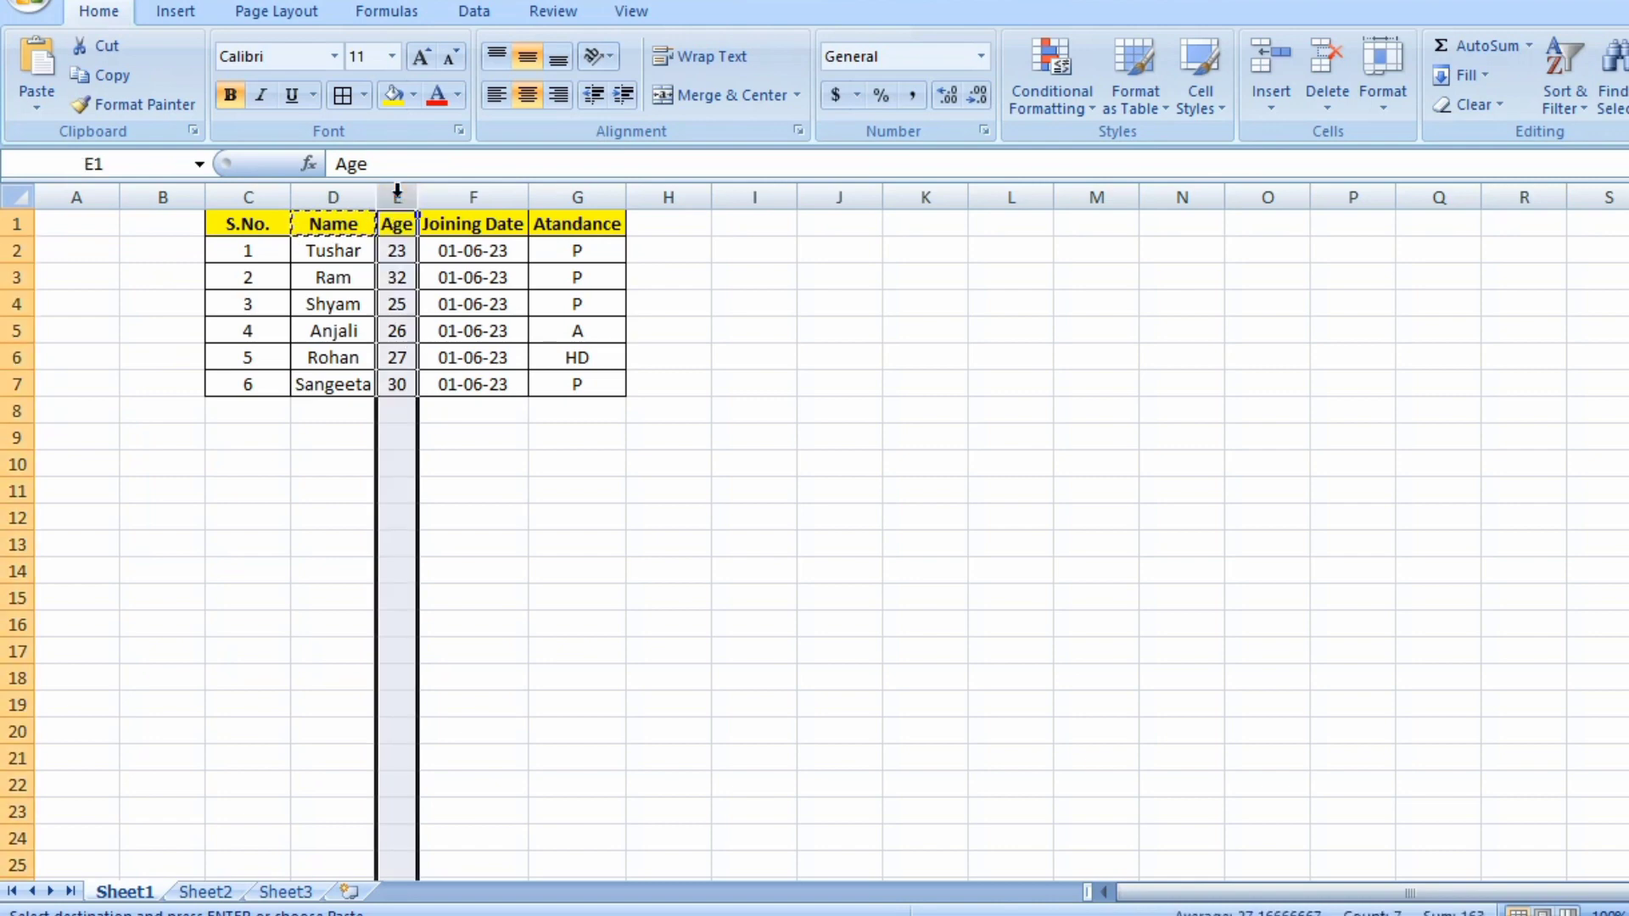
pyautogui.rightClick(386, 260)
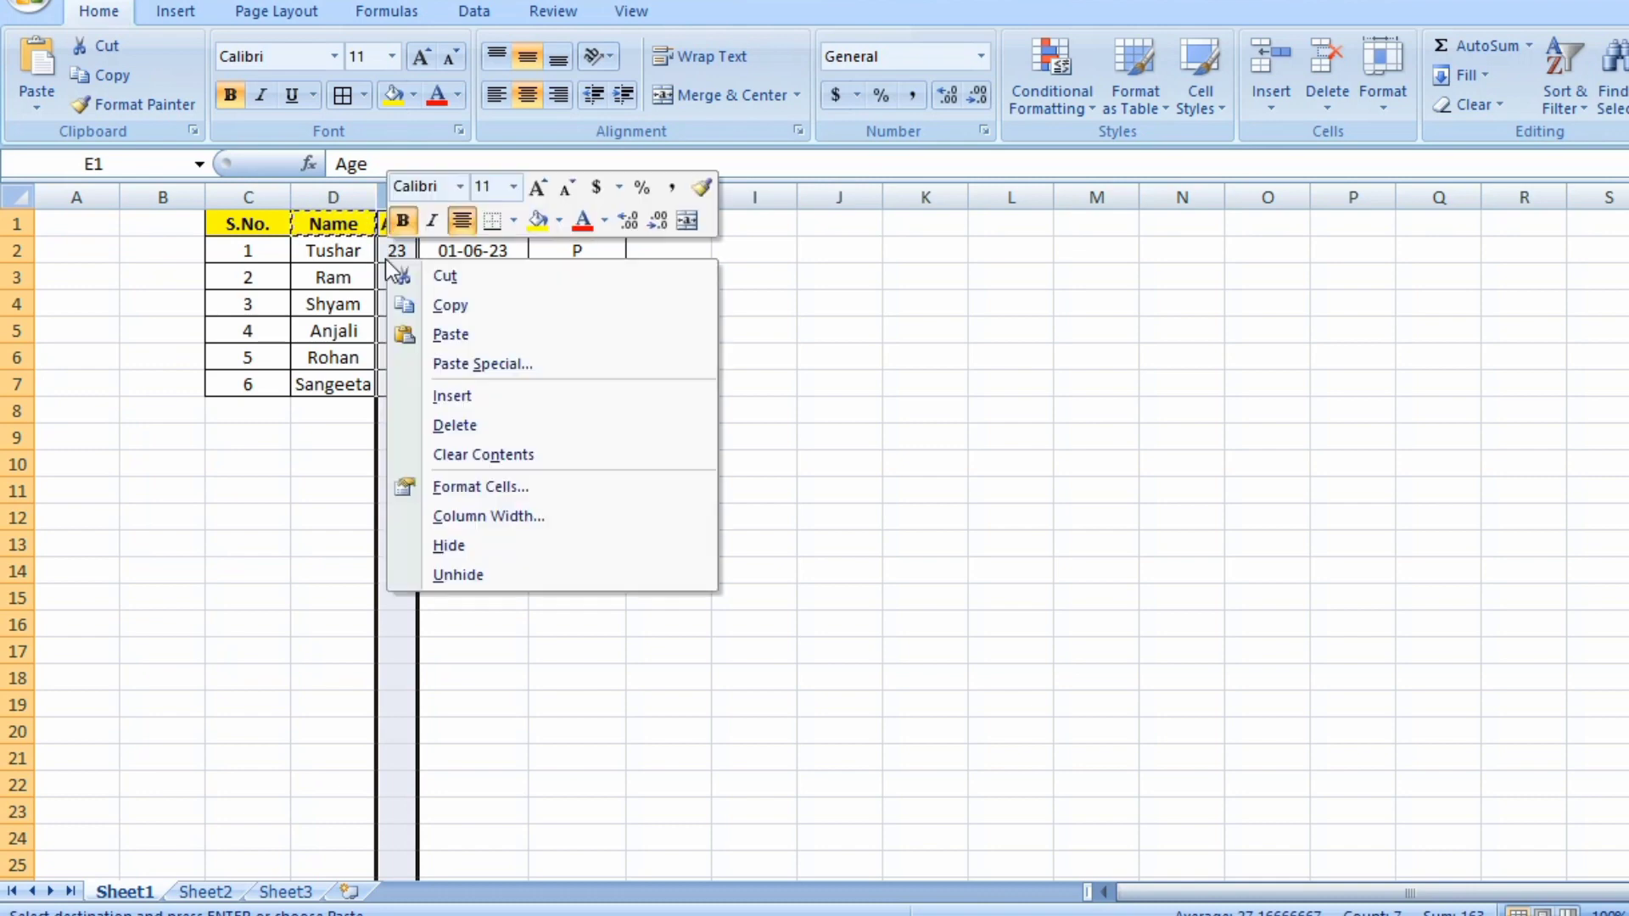
pyautogui.click(491, 545)
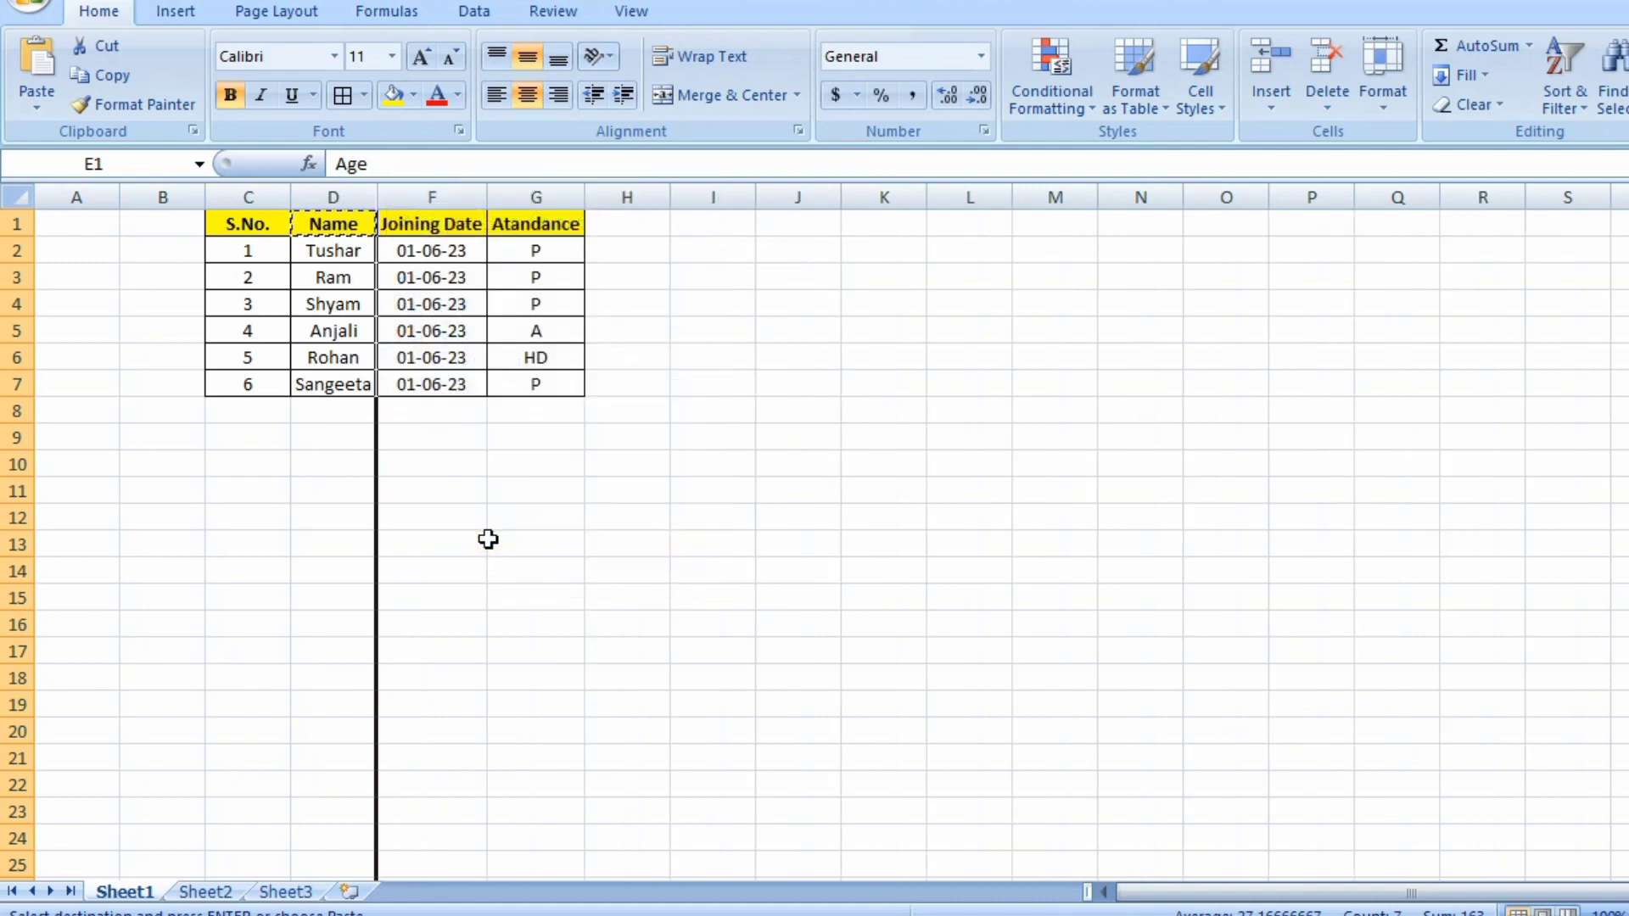
# Move across the header row and table cells to examine where the hidden Age column sits.
pyautogui.press('Left')
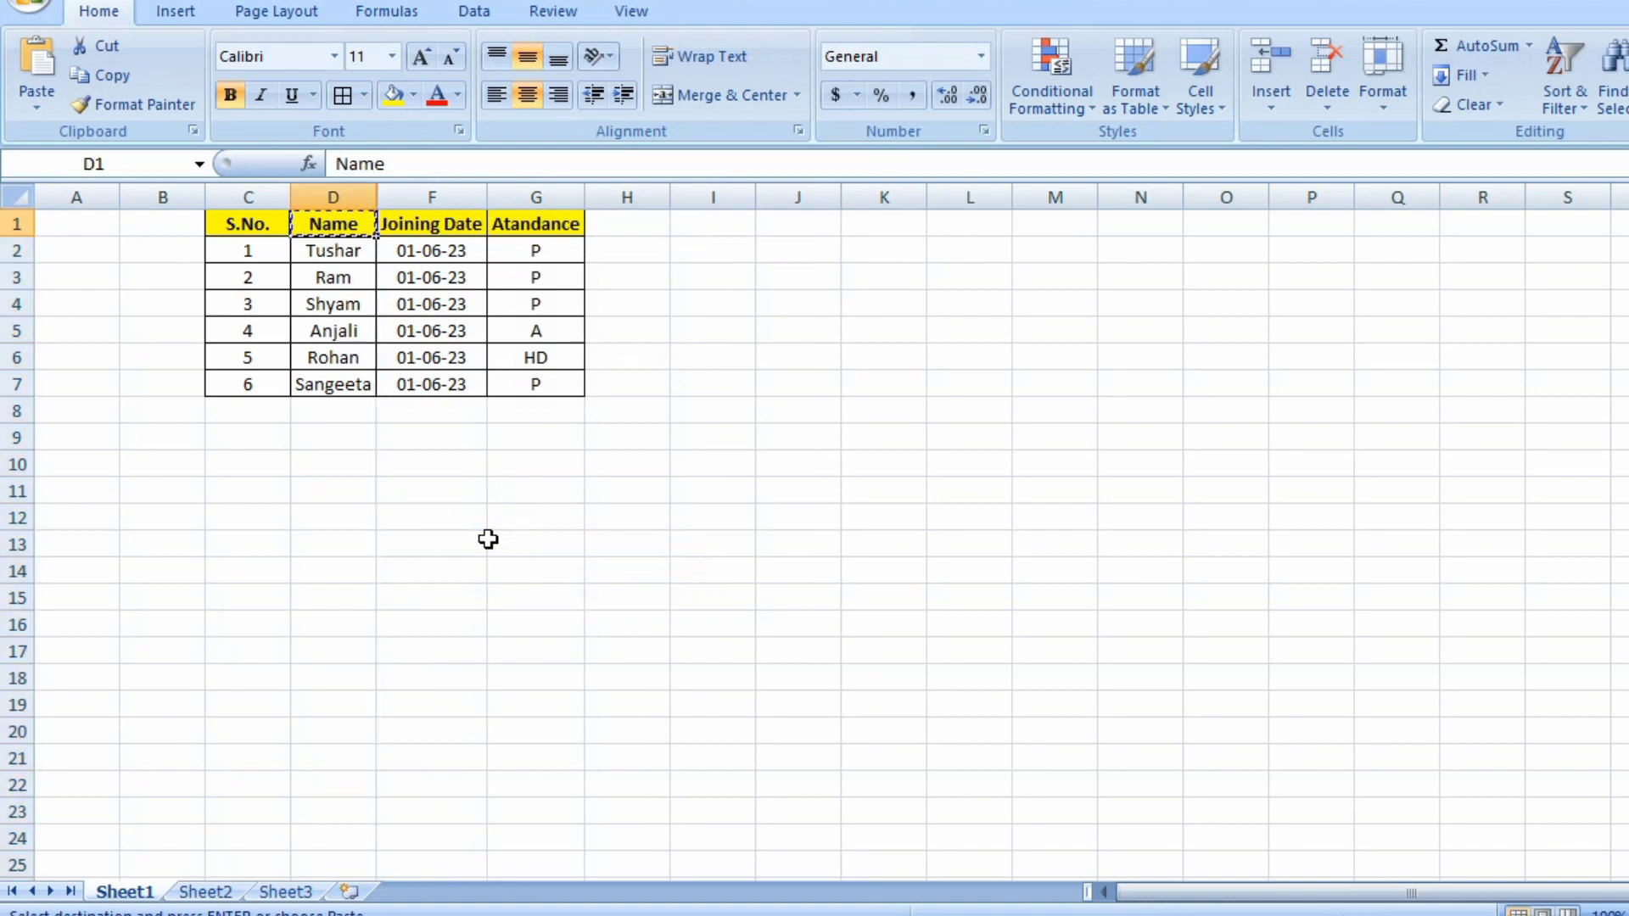
pyautogui.hotkey('shift', 'Right')
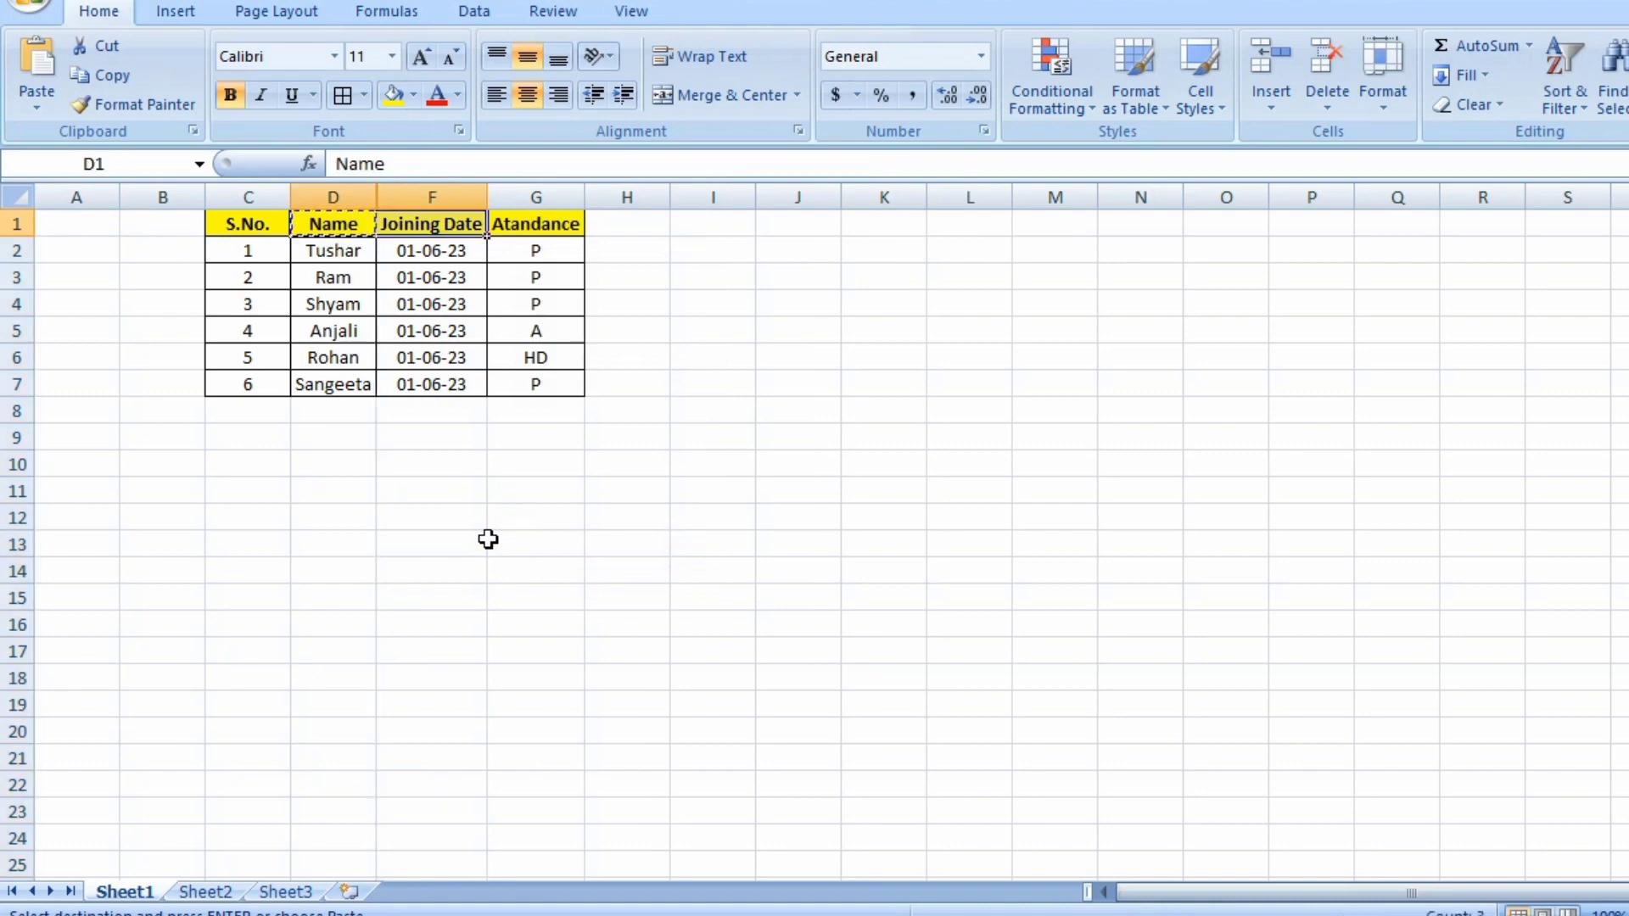
pyautogui.press('Left')
pyautogui.press('Left')
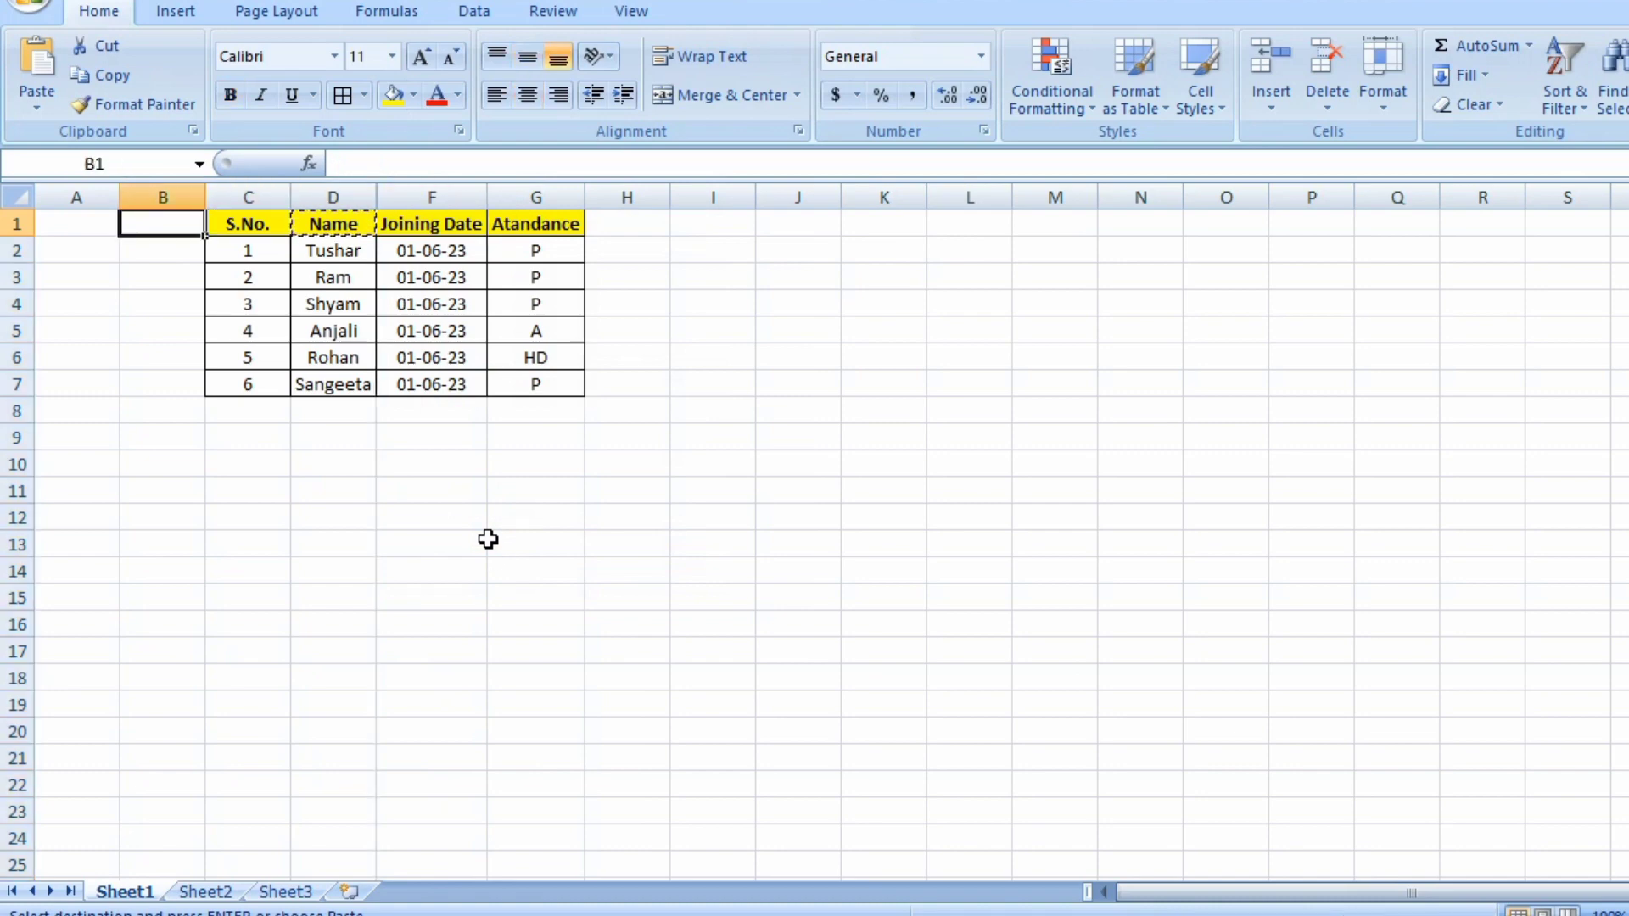
pyautogui.press('Right')
pyautogui.press('Right')
pyautogui.hotkey('shift', 'Right')
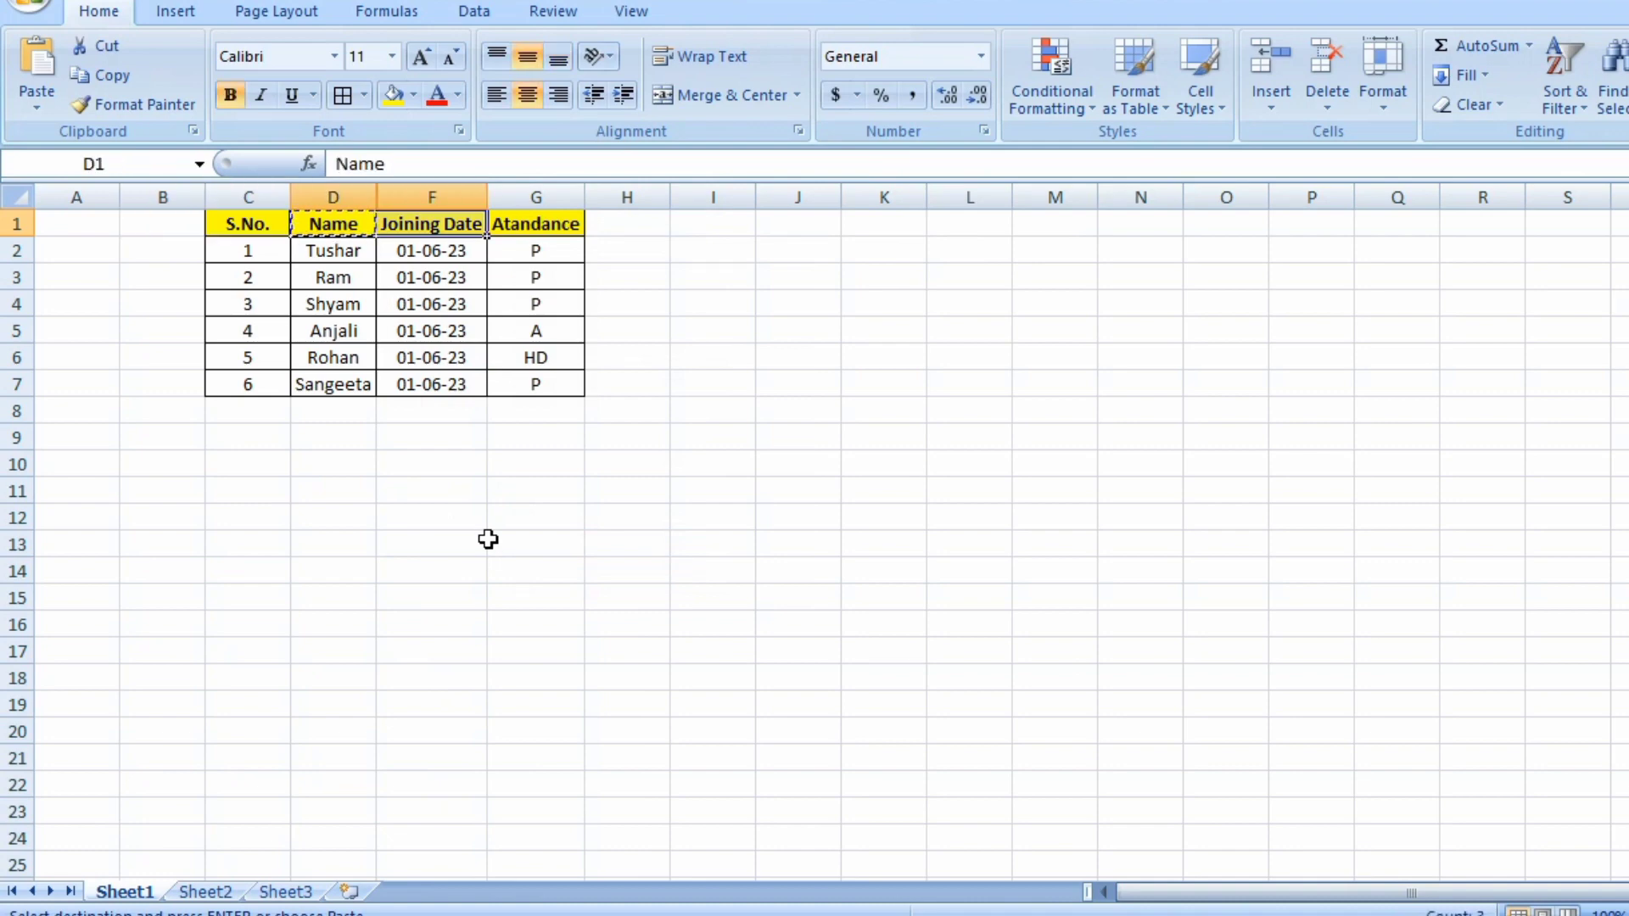
pyautogui.press('Left')
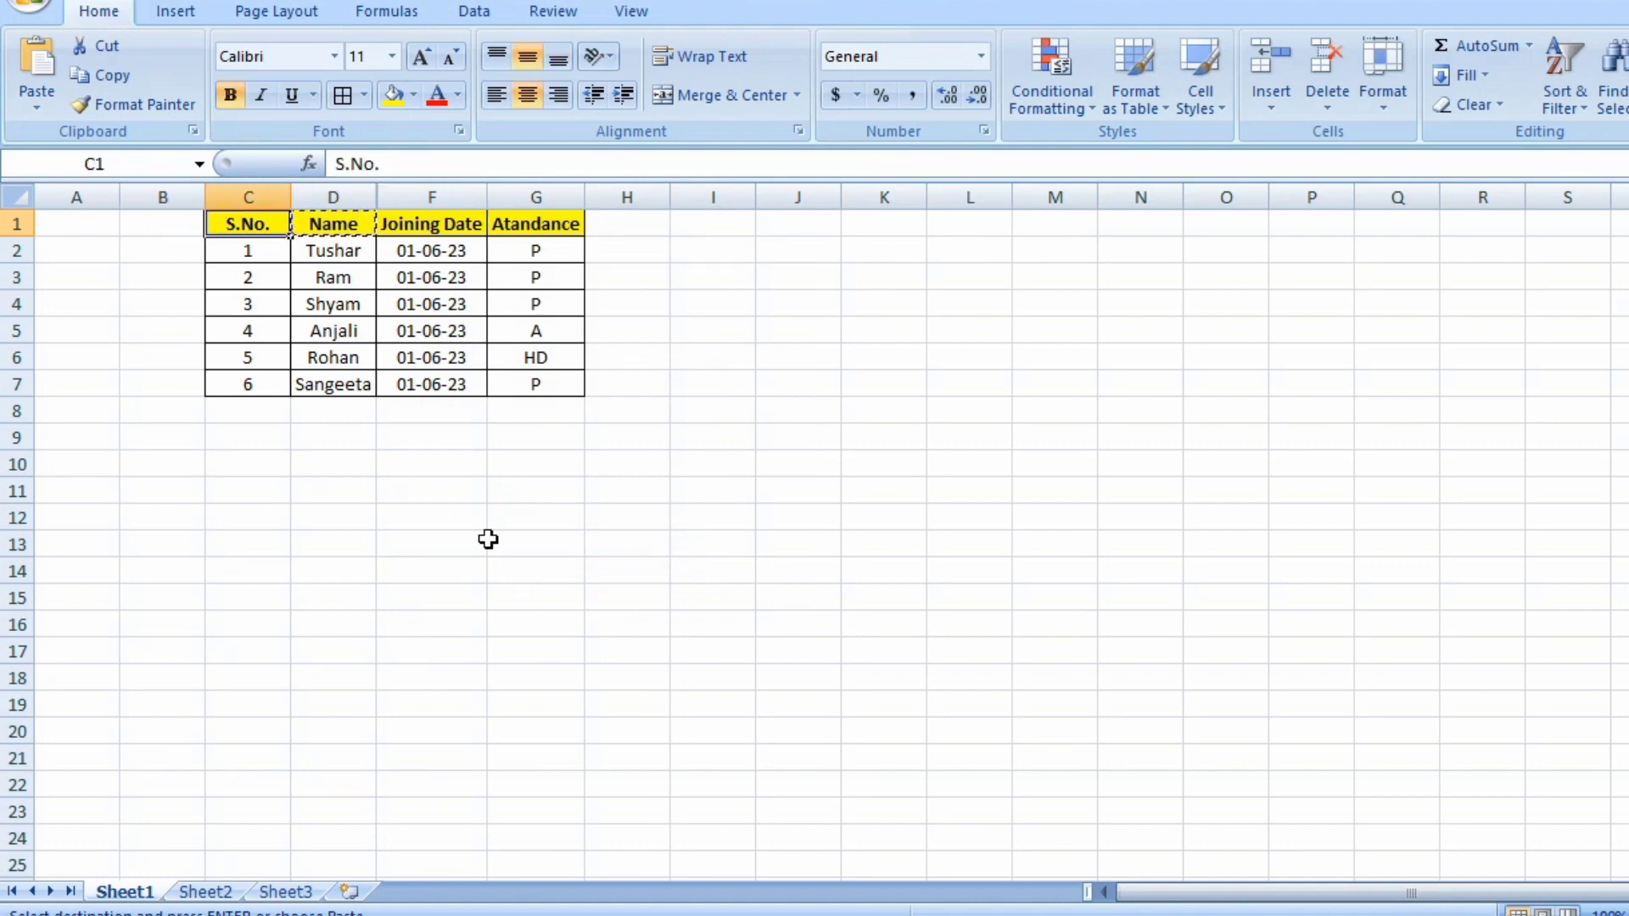
pyautogui.press('Down')
pyautogui.press('Down')
pyautogui.press('Down')
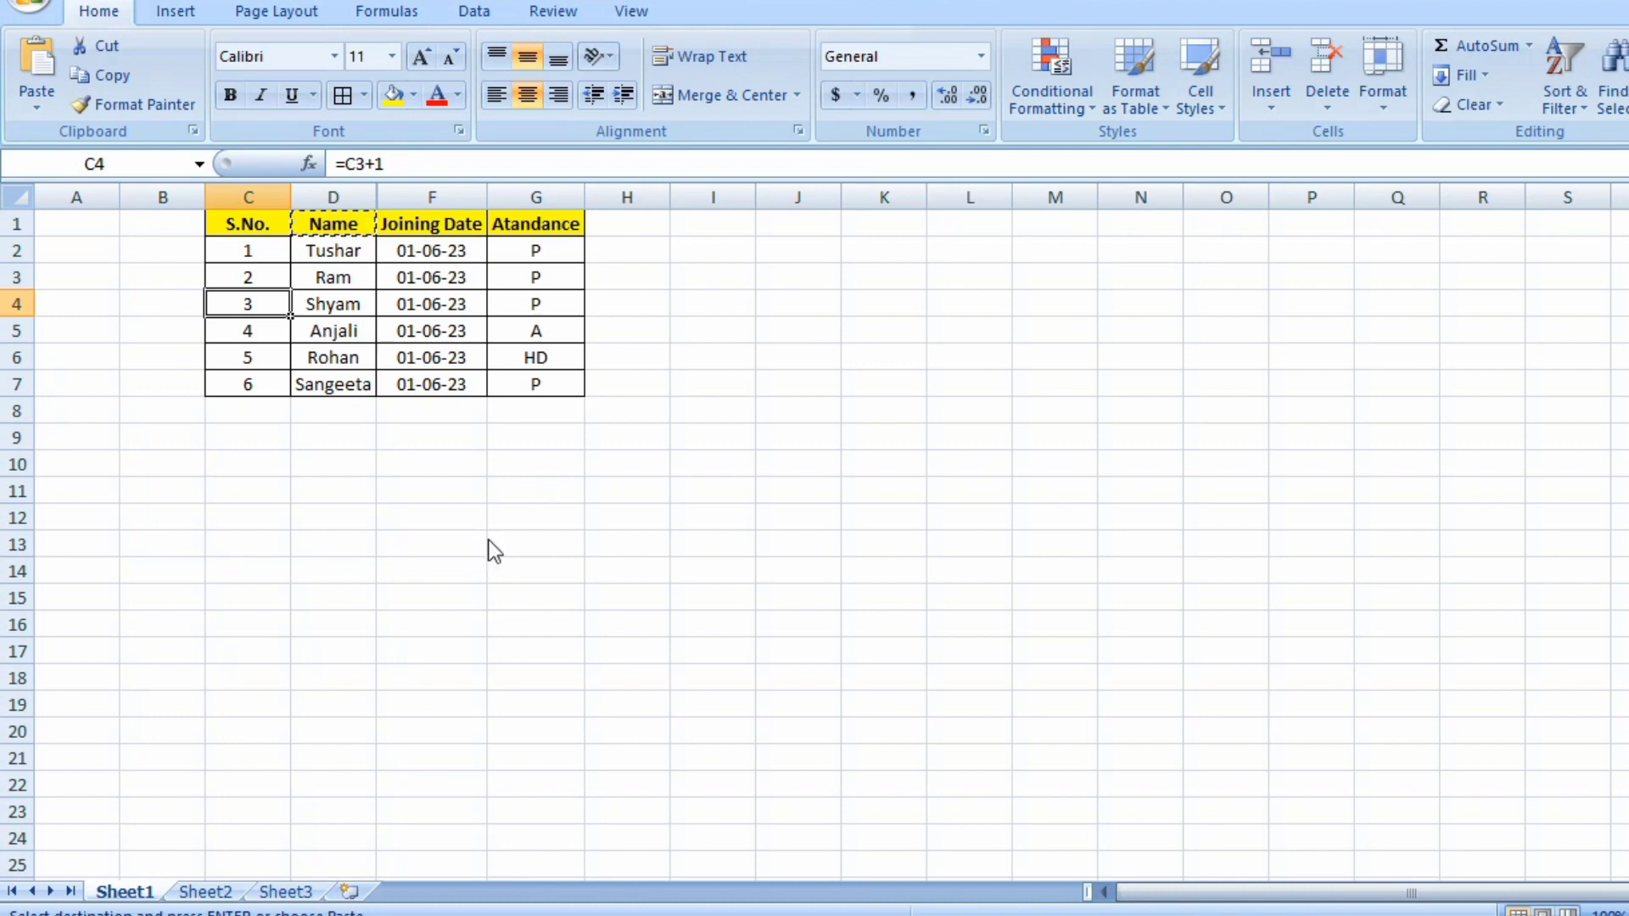
pyautogui.press('Right')
pyautogui.press('Right')
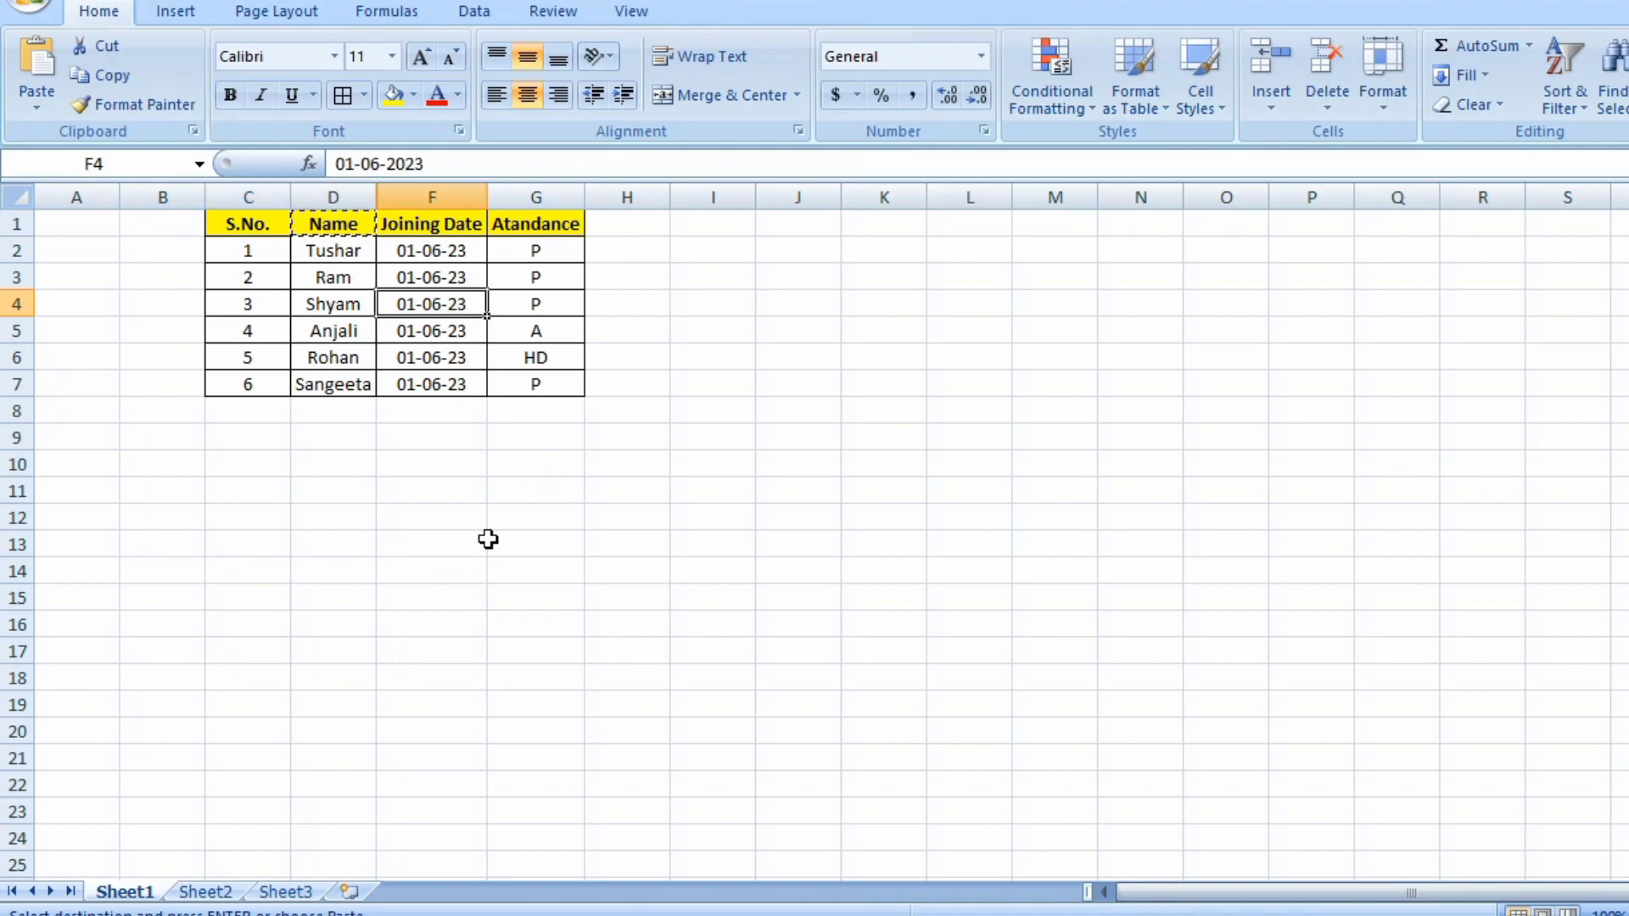
pyautogui.press('Left')
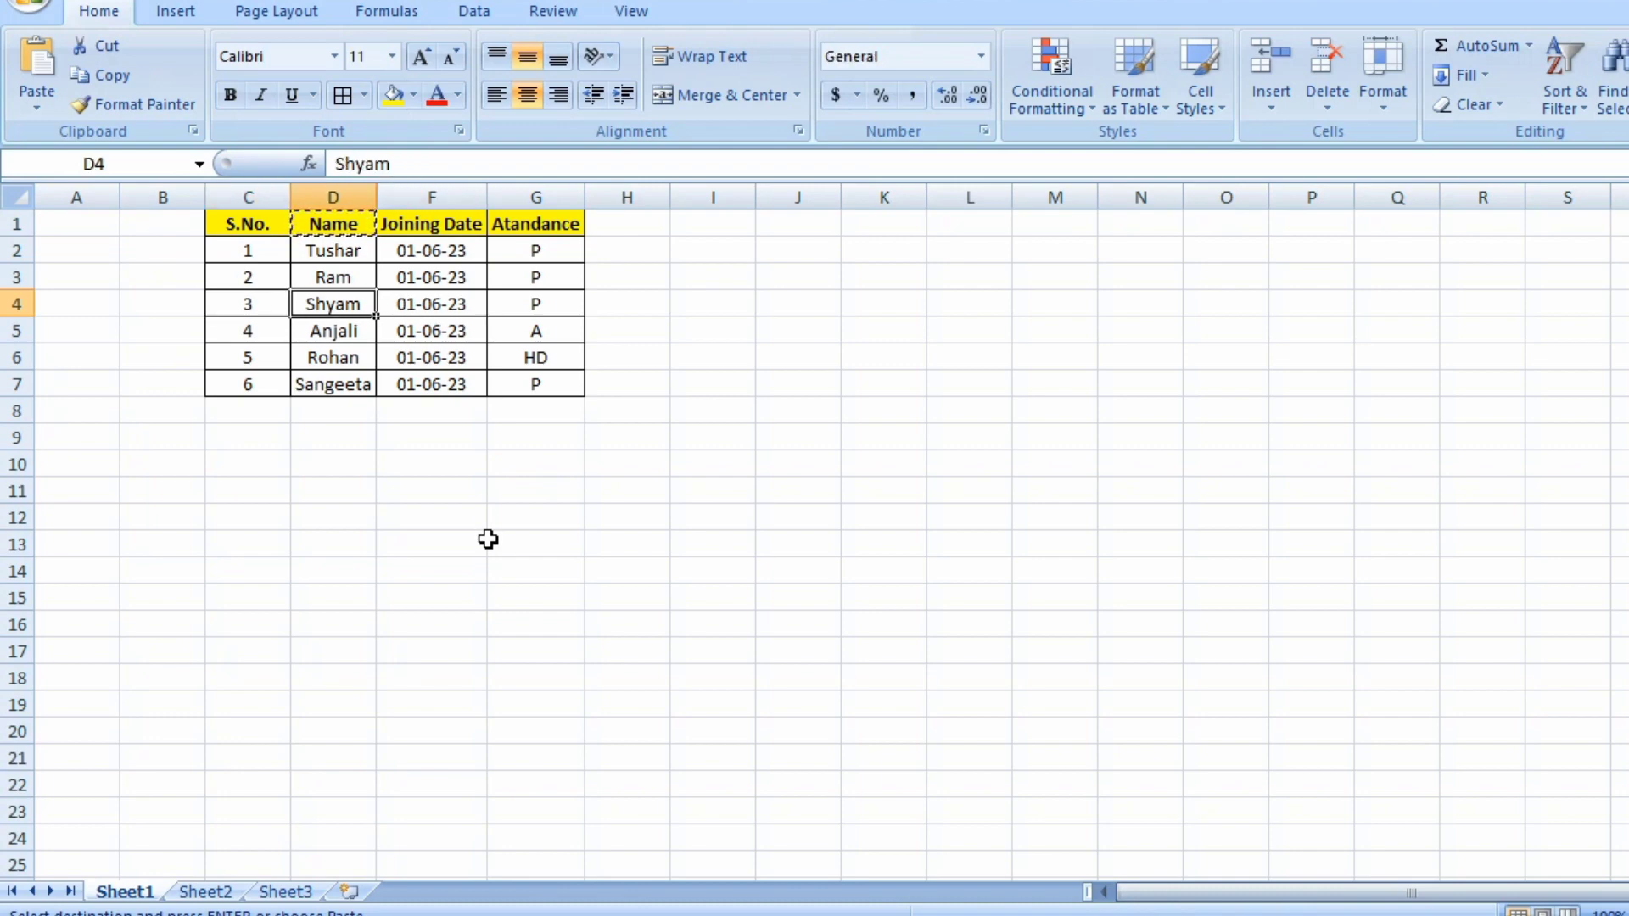
pyautogui.press('Up')
pyautogui.press('Up')
pyautogui.press('Up')
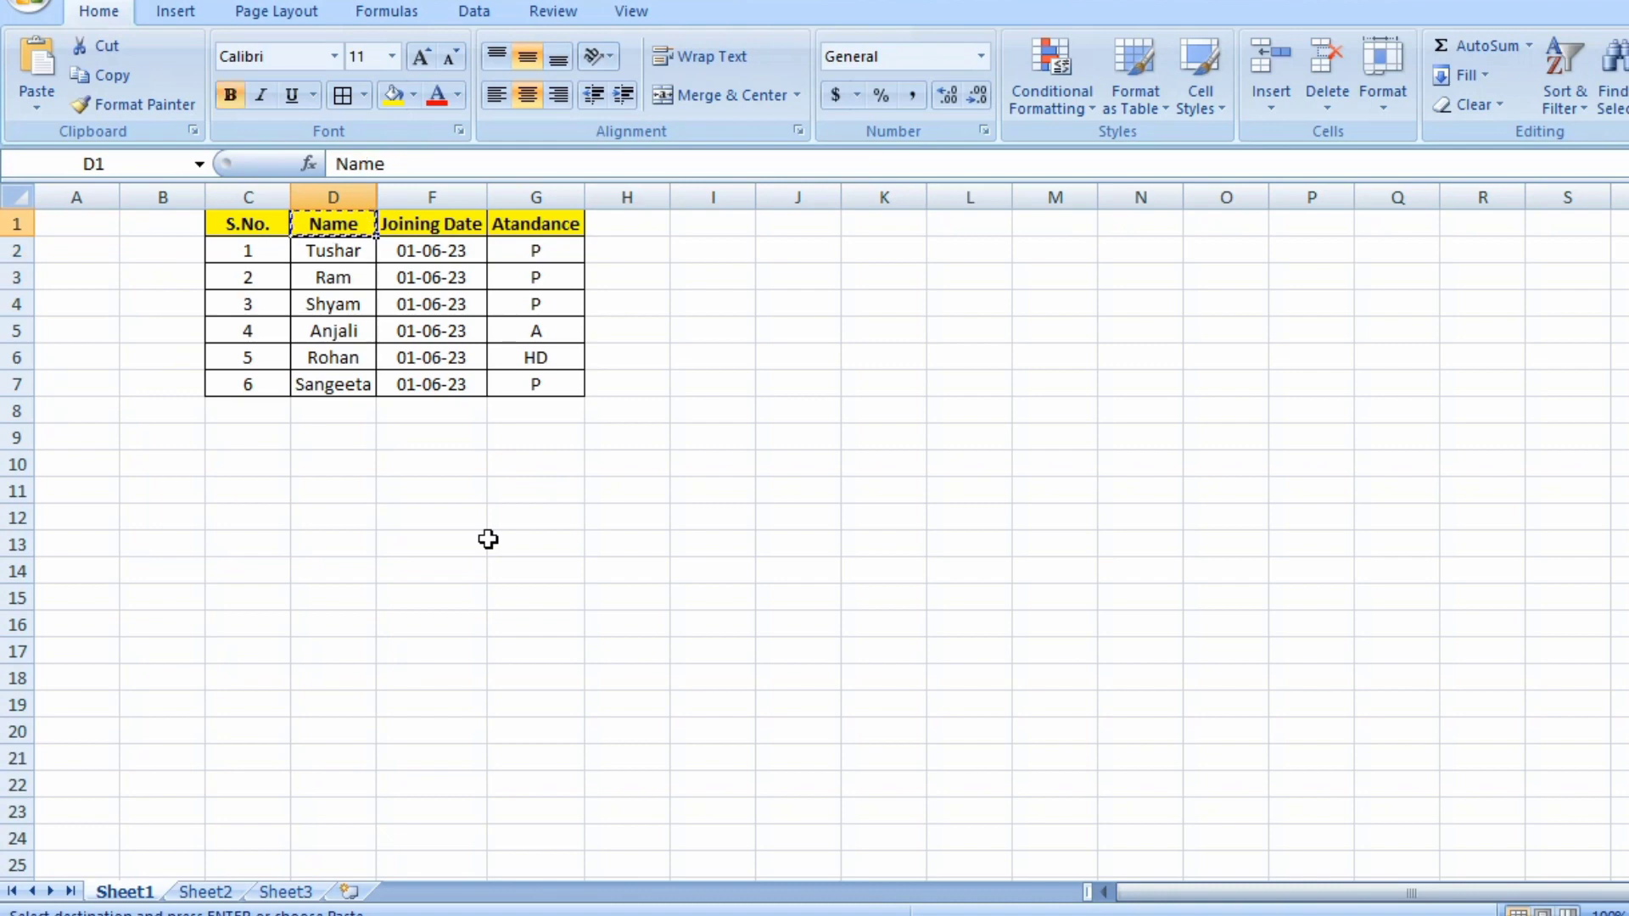
pyautogui.press('Left')
pyautogui.press('Left')
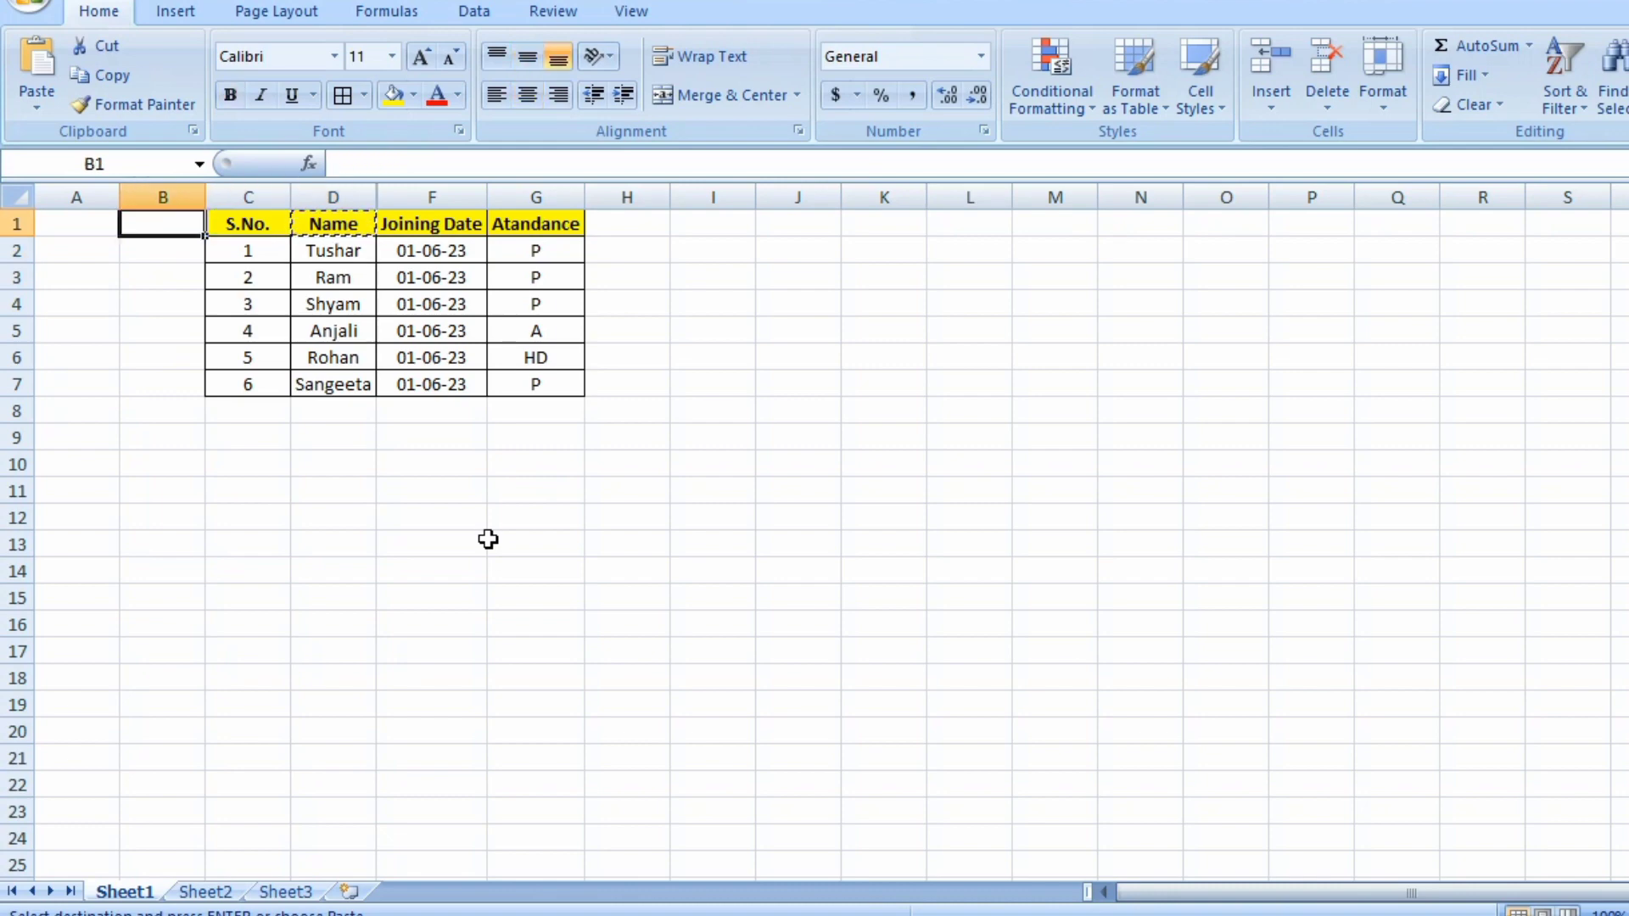
pyautogui.press('Left')
pyautogui.press('Right')
pyautogui.press('Right')
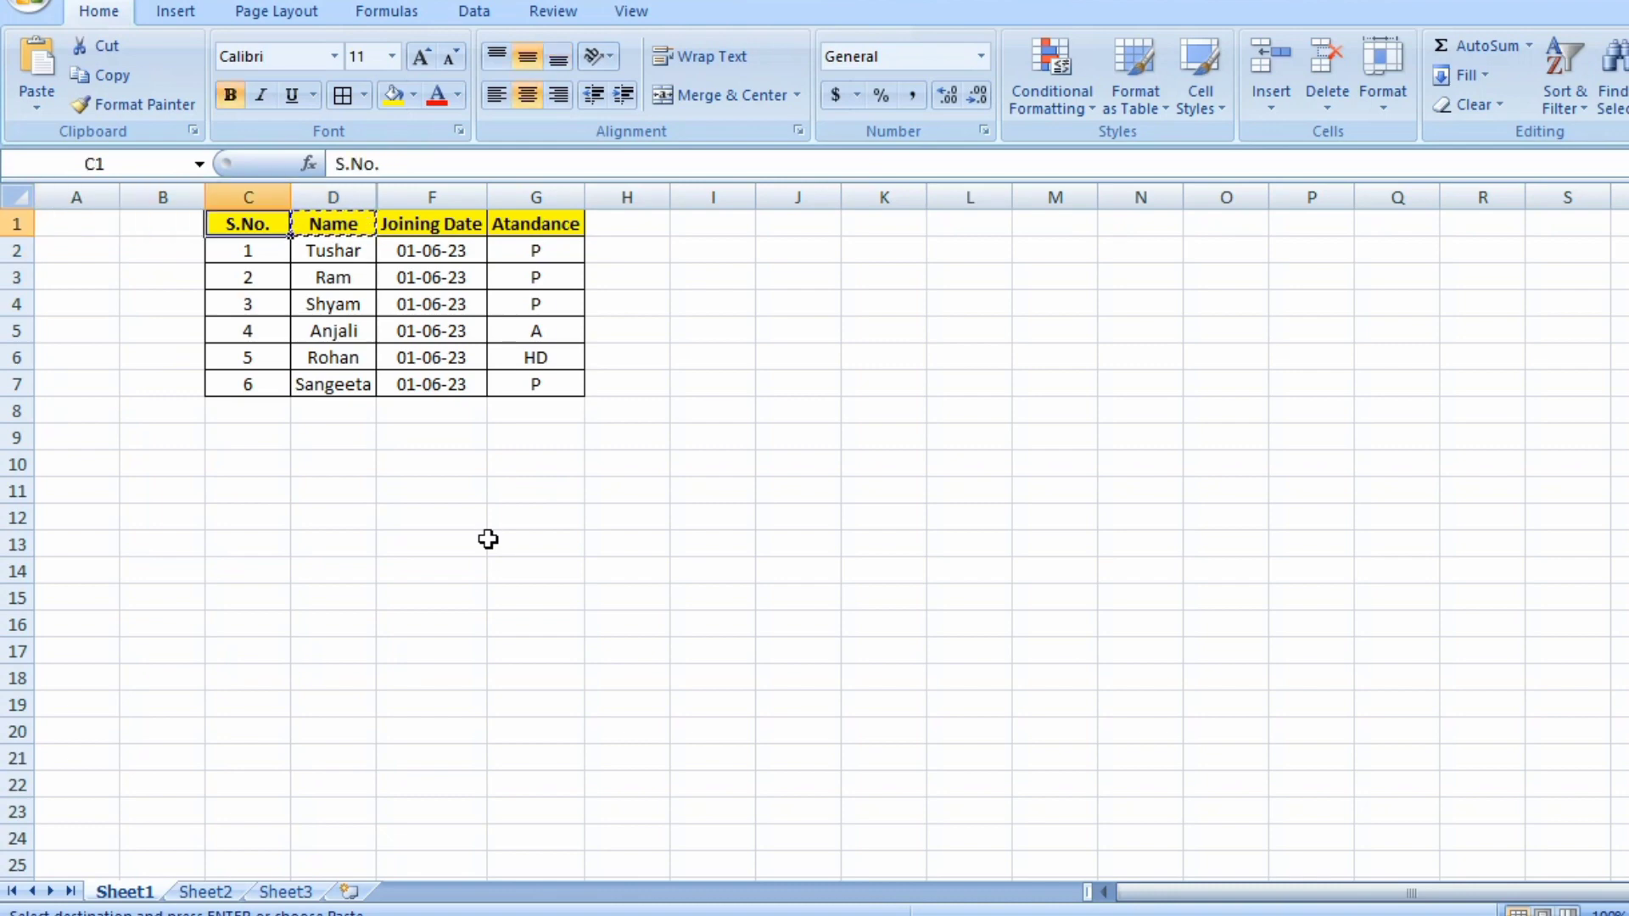
pyautogui.press('Right')
pyautogui.press('Right')
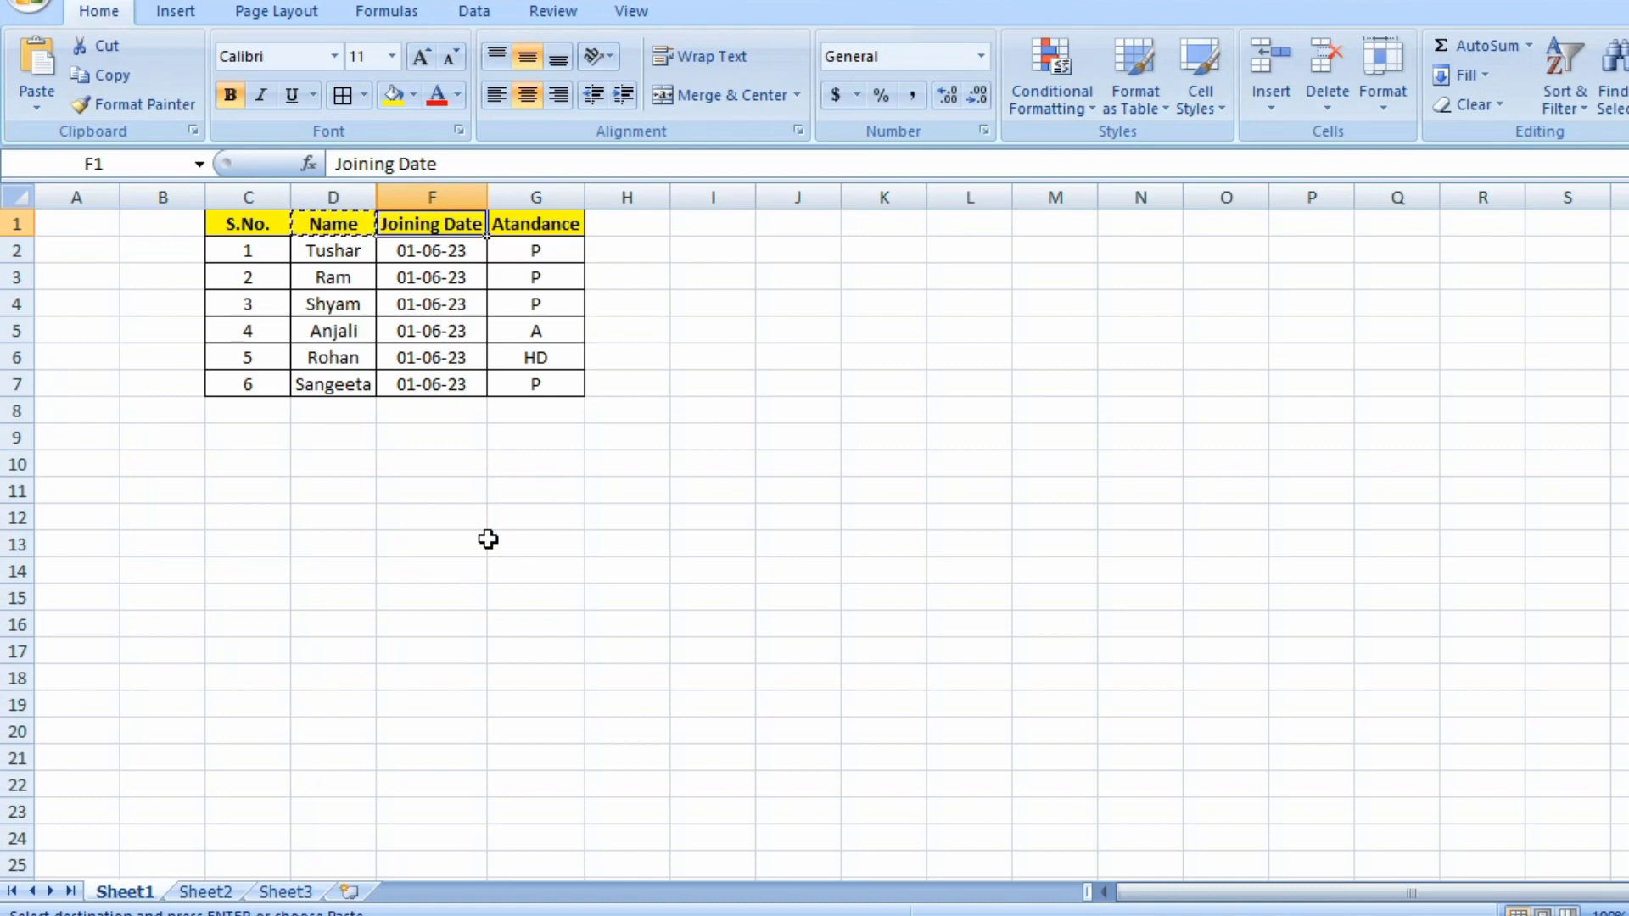
pyautogui.press('Left')
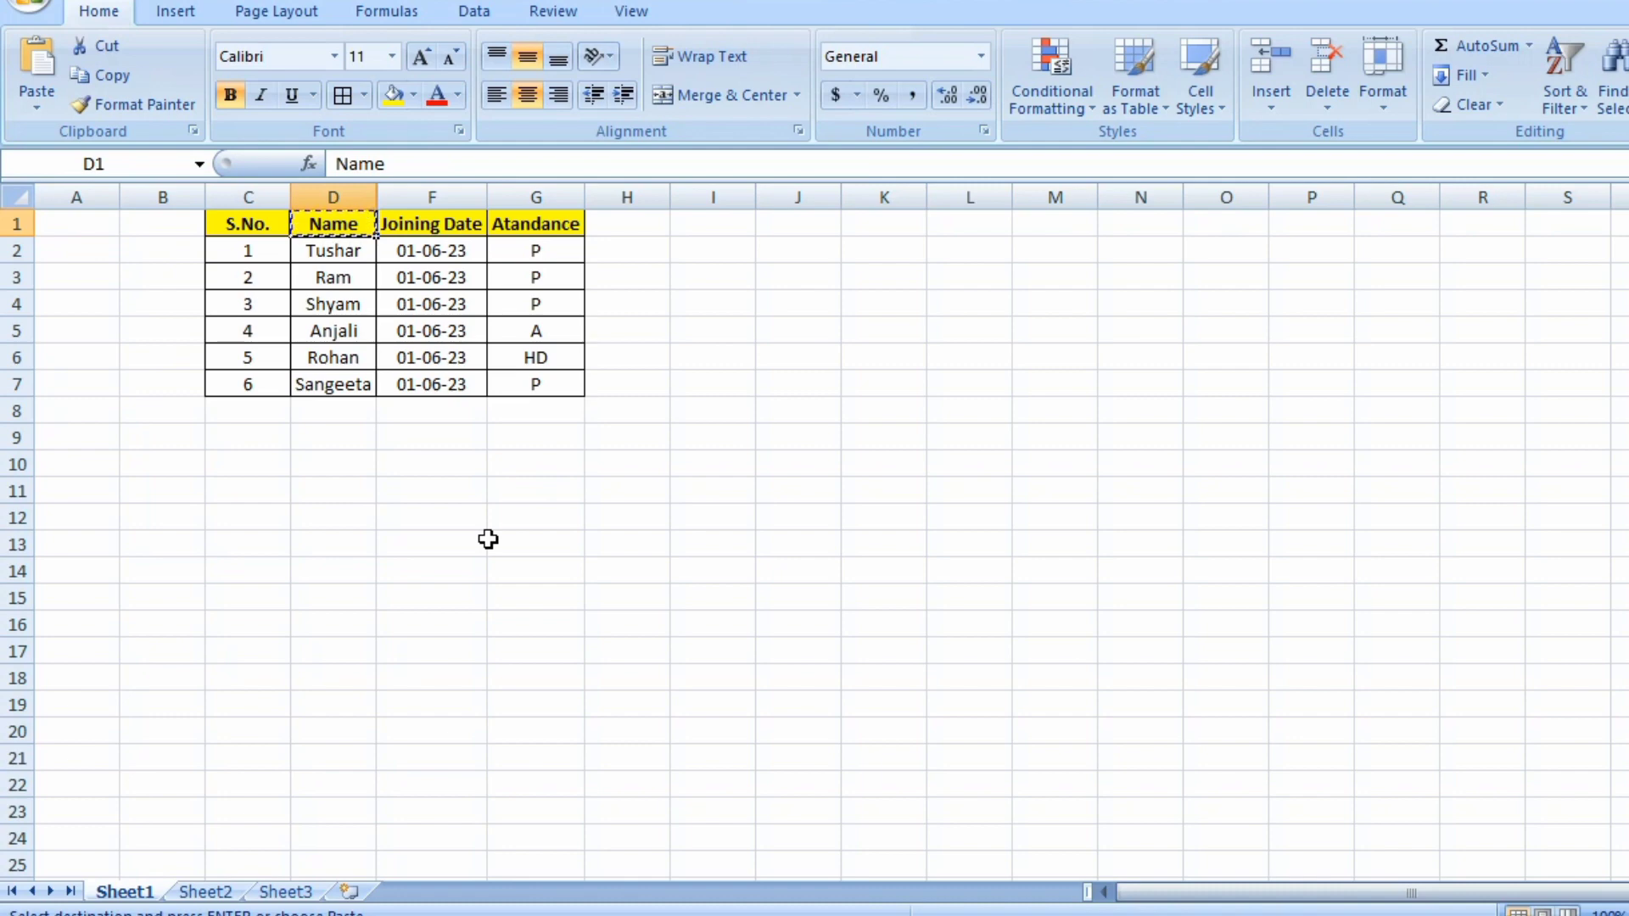
# Select the whole Name and Joining Date columns on either side and unhide the Age column between them.
pyautogui.hotkey('shift', 'Right')
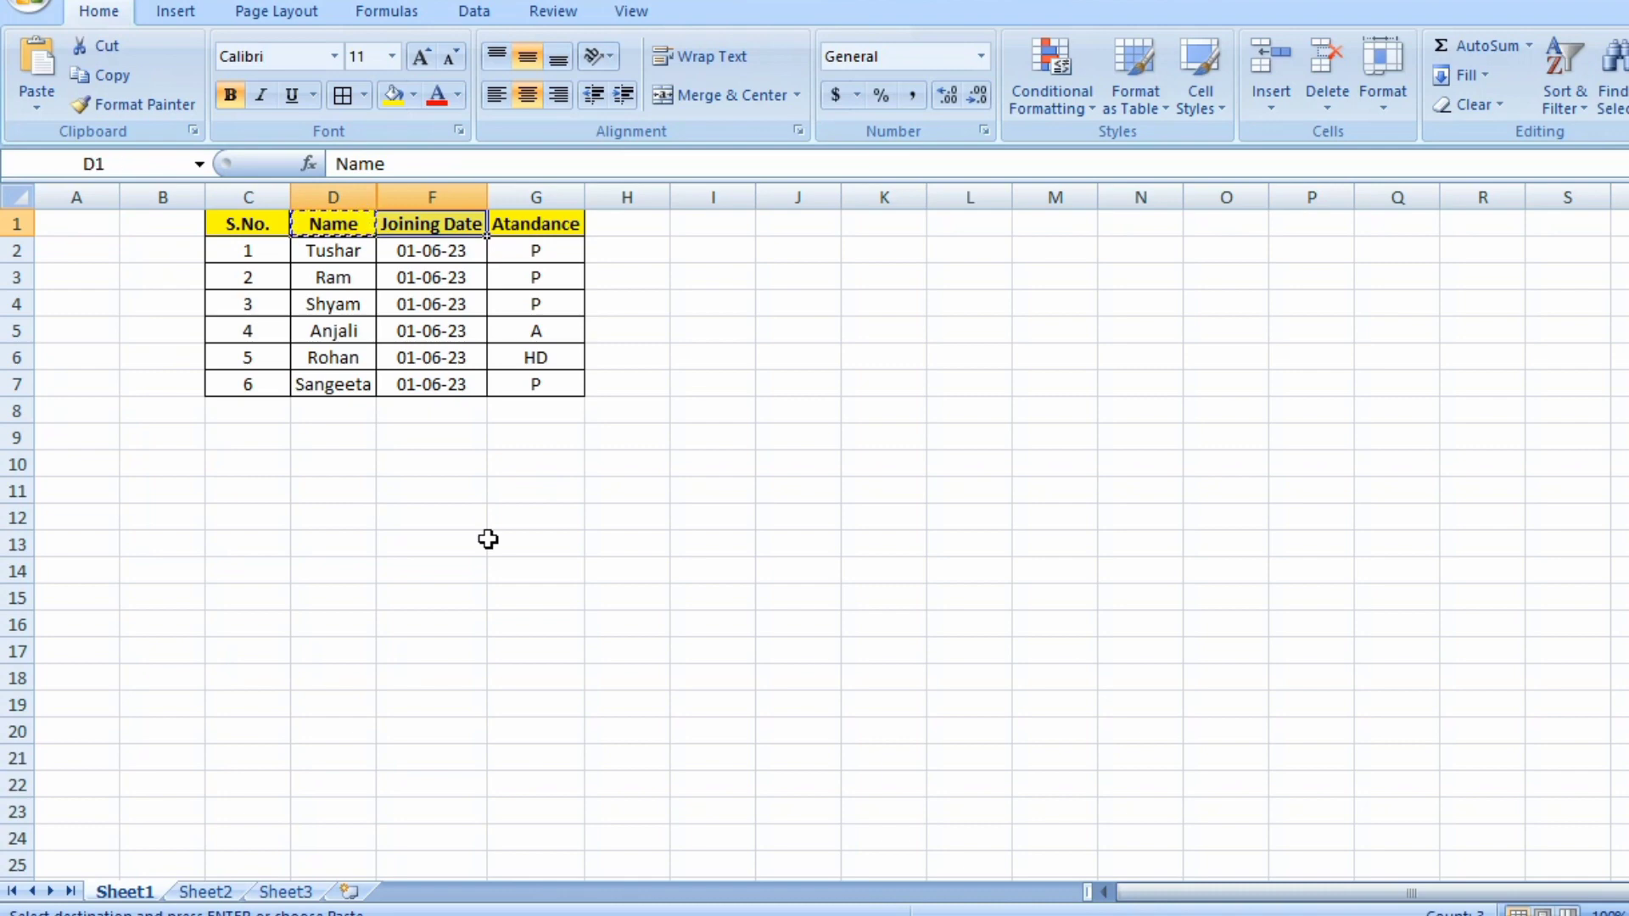
pyautogui.hotkey('ctrl', 'space')
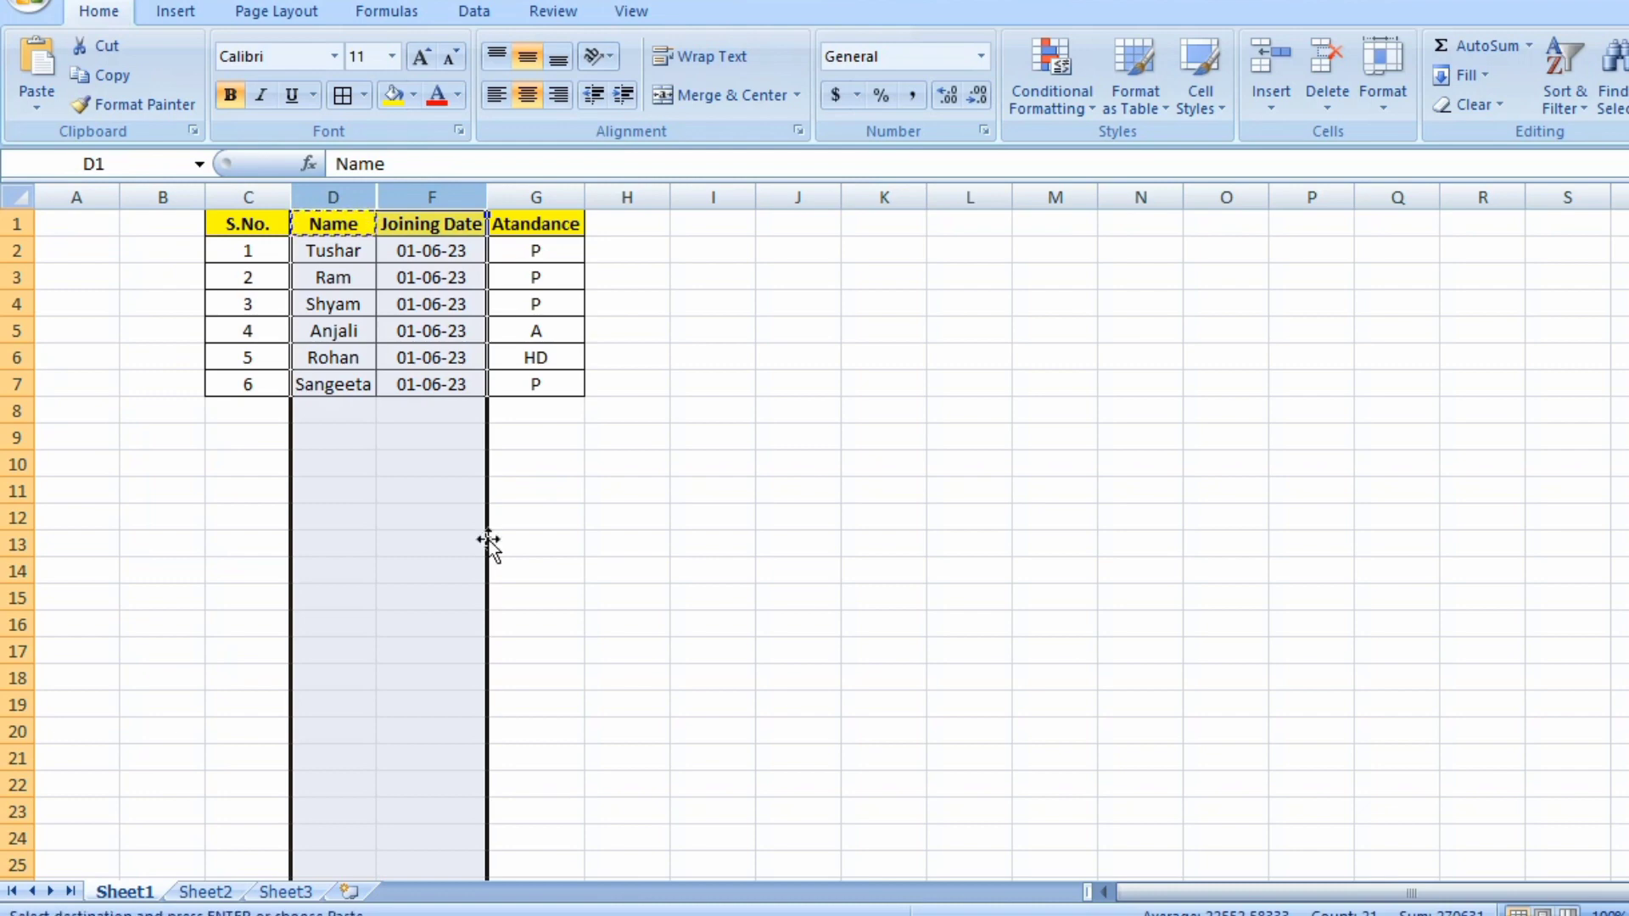
pyautogui.rightClick(460, 537)
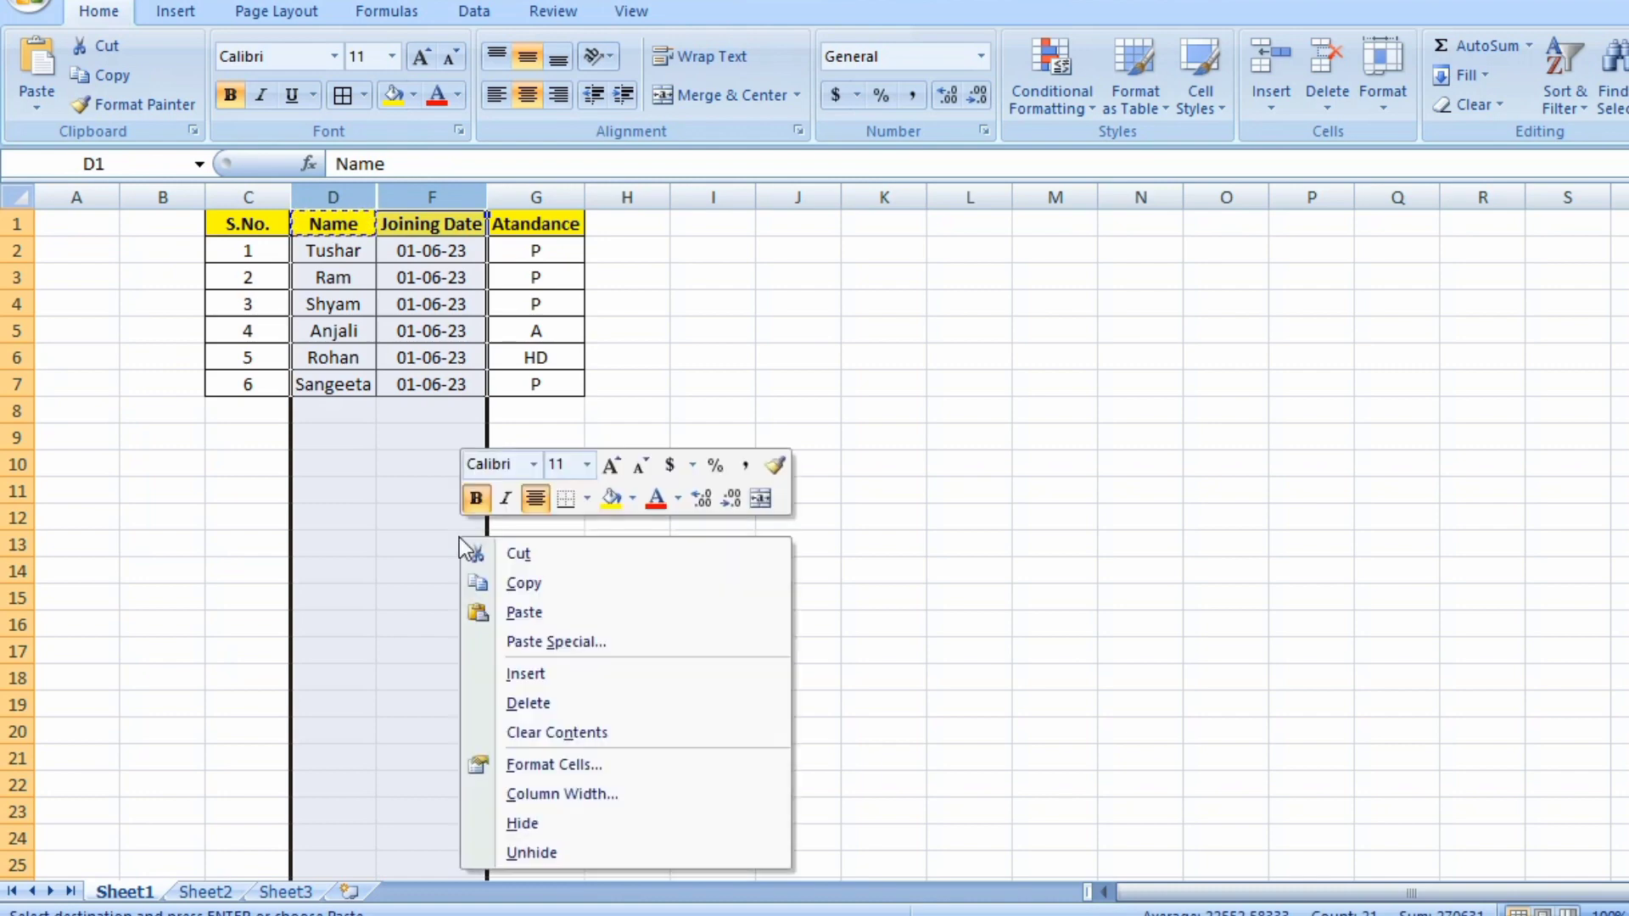
pyautogui.click(536, 845)
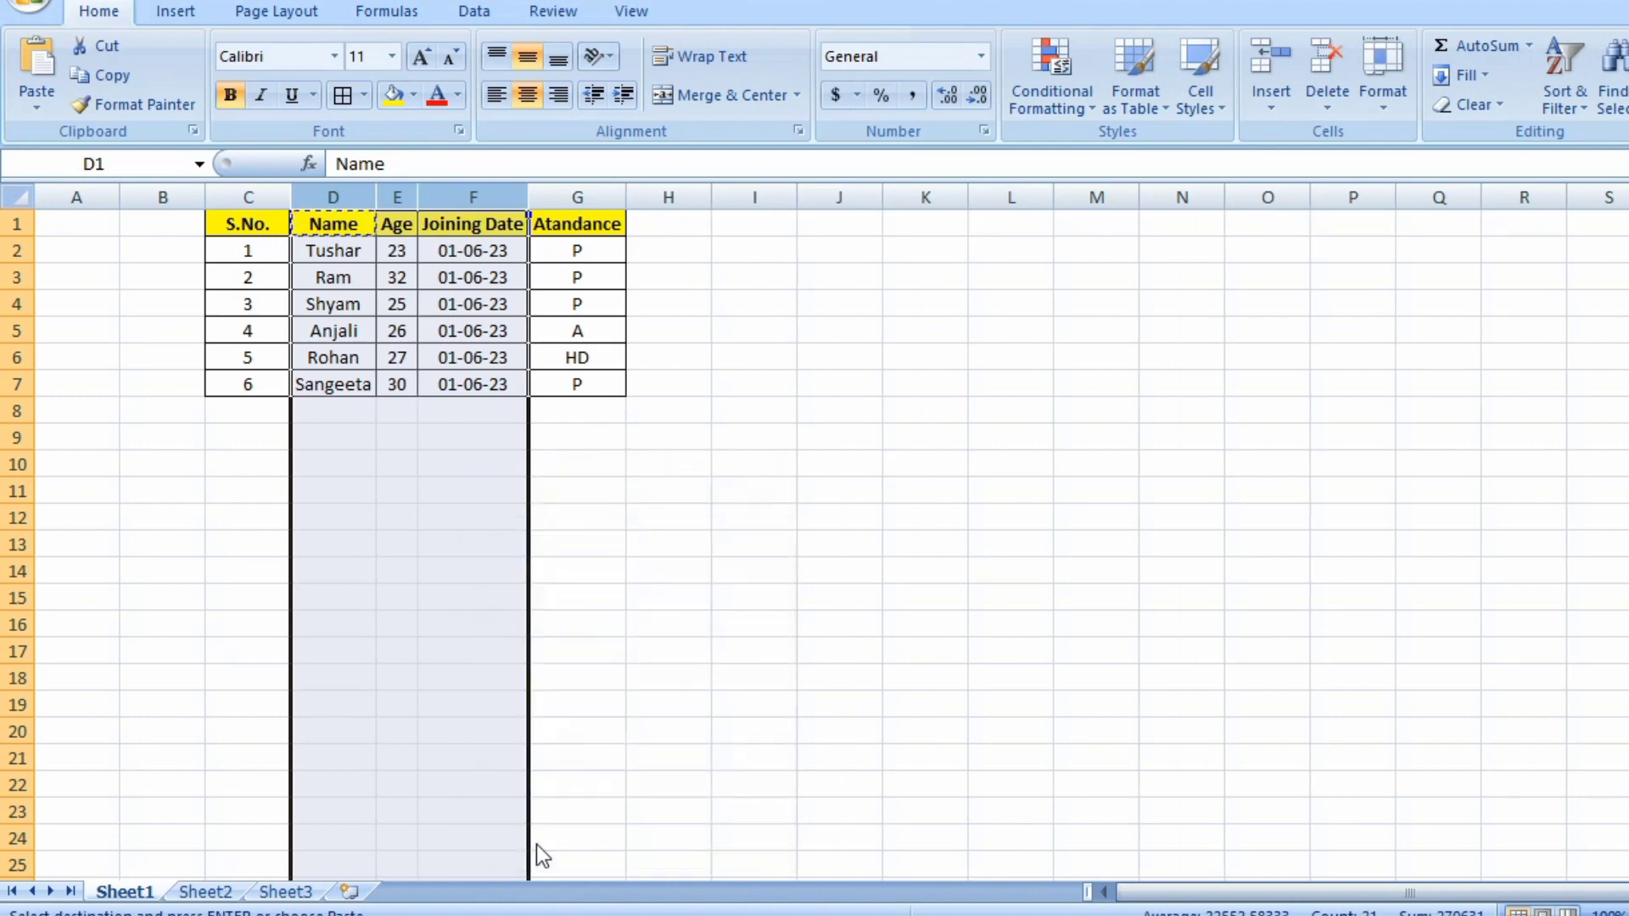
# Select the Age column and hide it again.
pyautogui.click(395, 229)
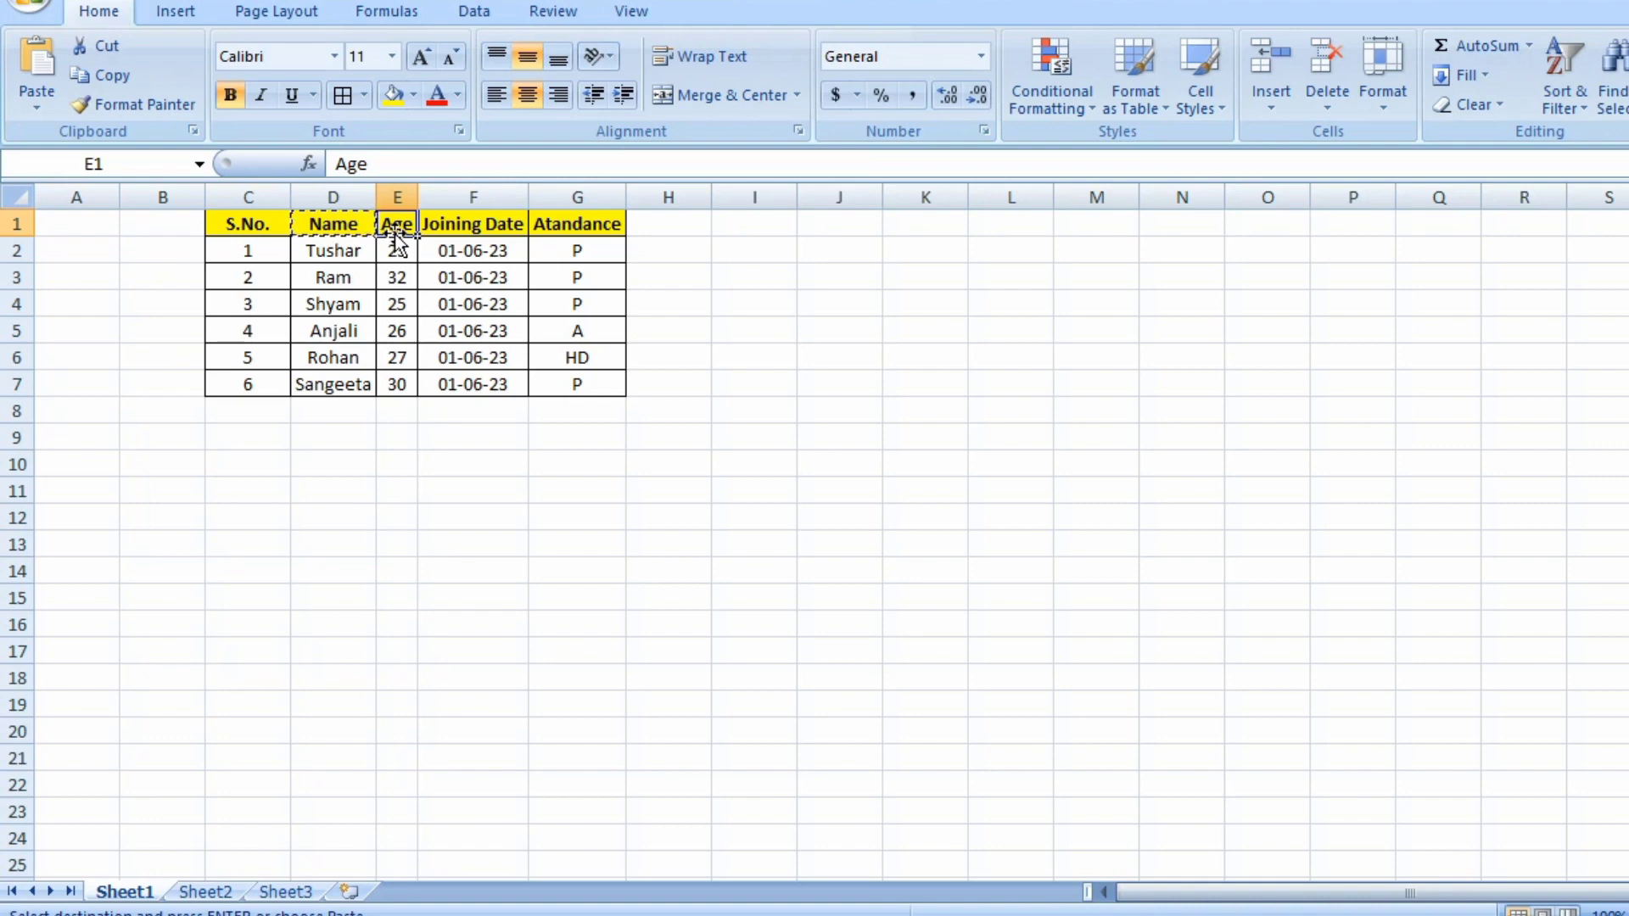
pyautogui.hotkey('ctrl', 'shift', 'Down')
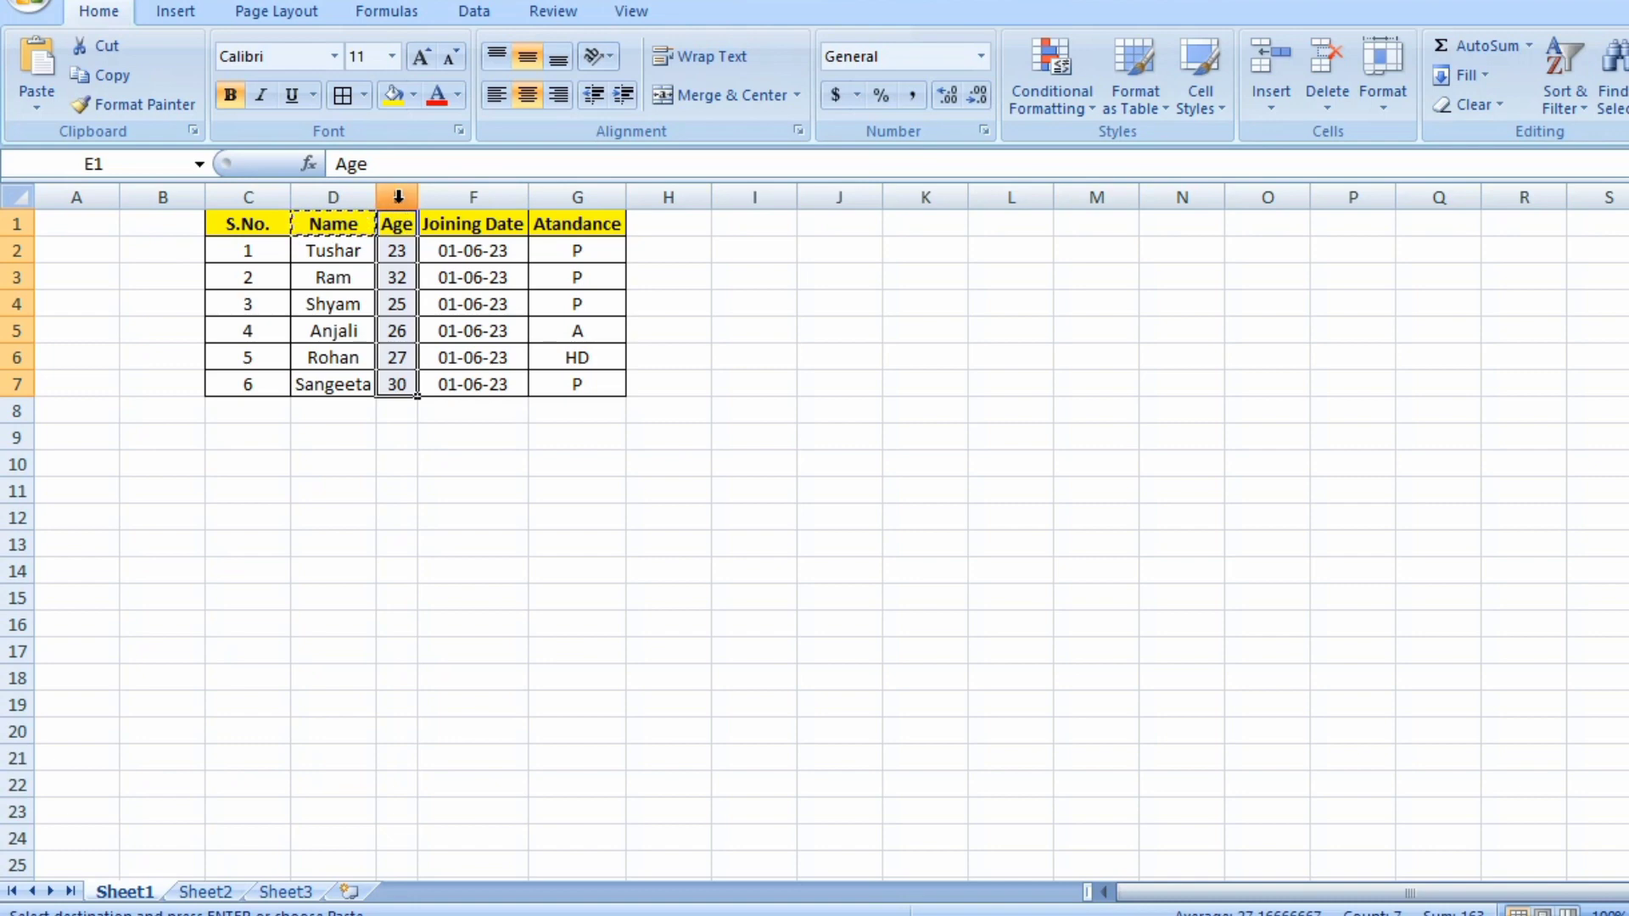
pyautogui.click(398, 197)
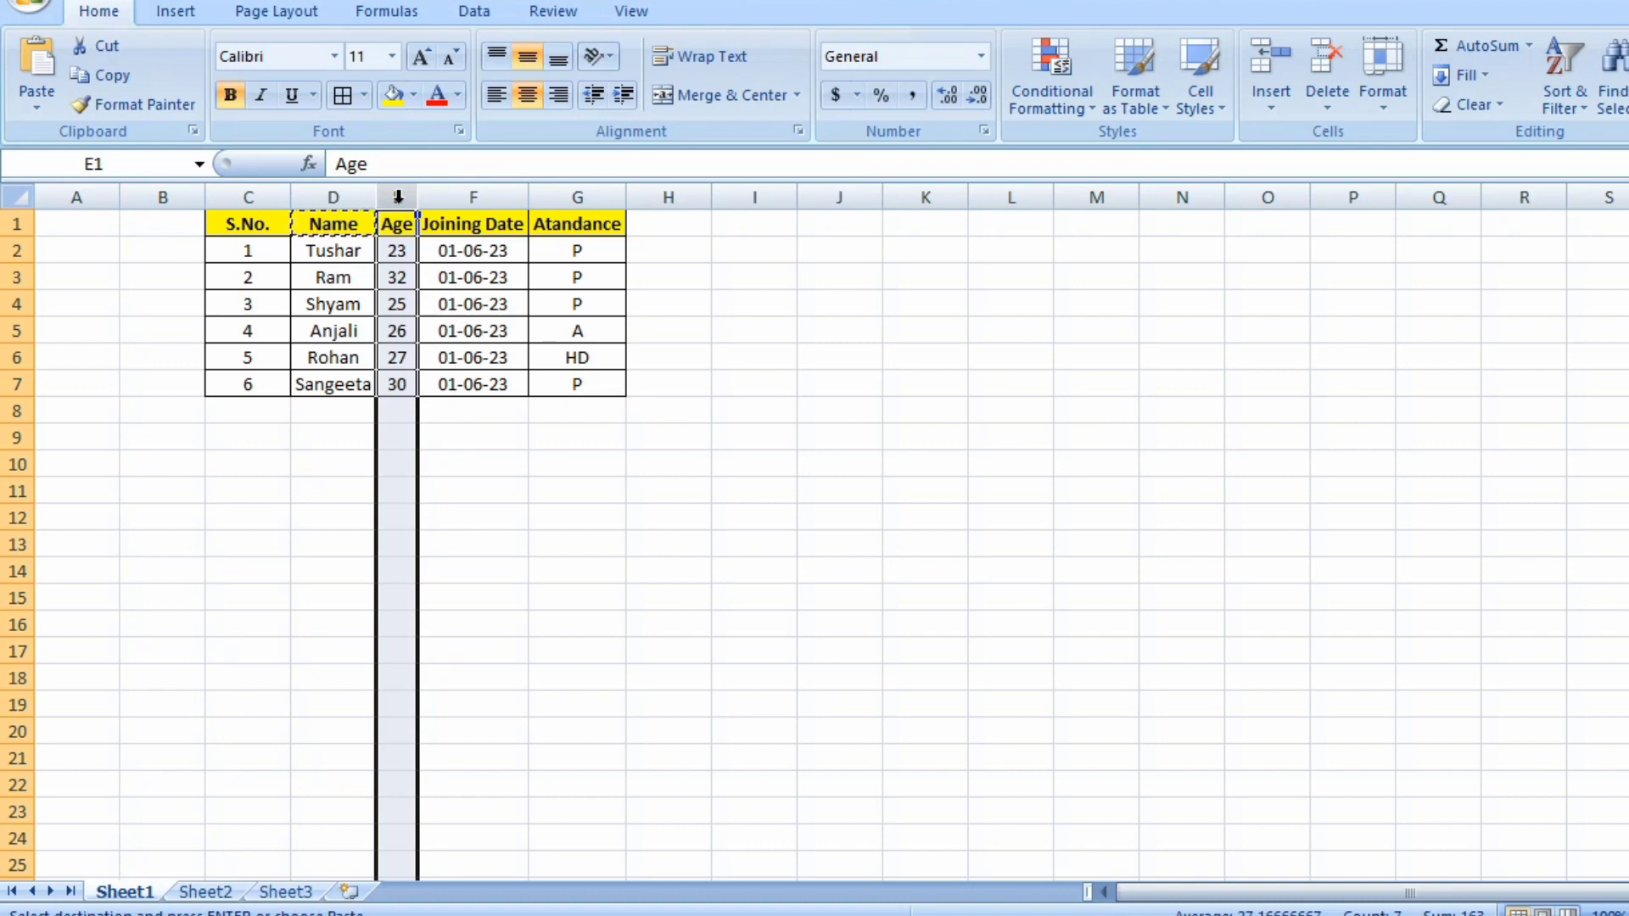
pyautogui.rightClick(411, 287)
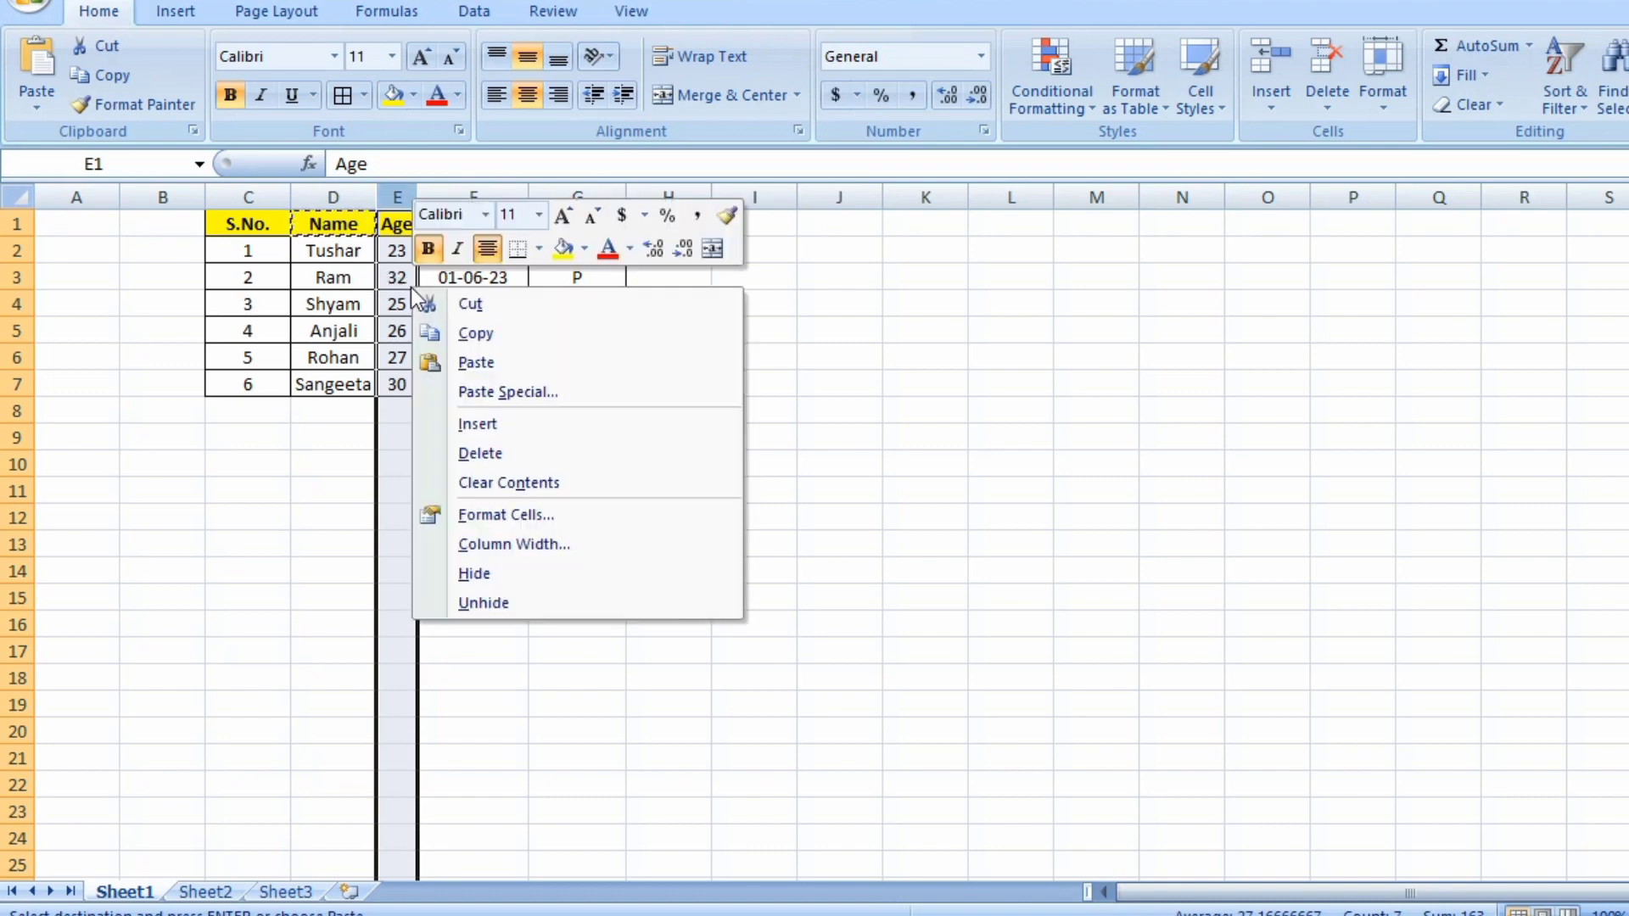
pyautogui.click(519, 570)
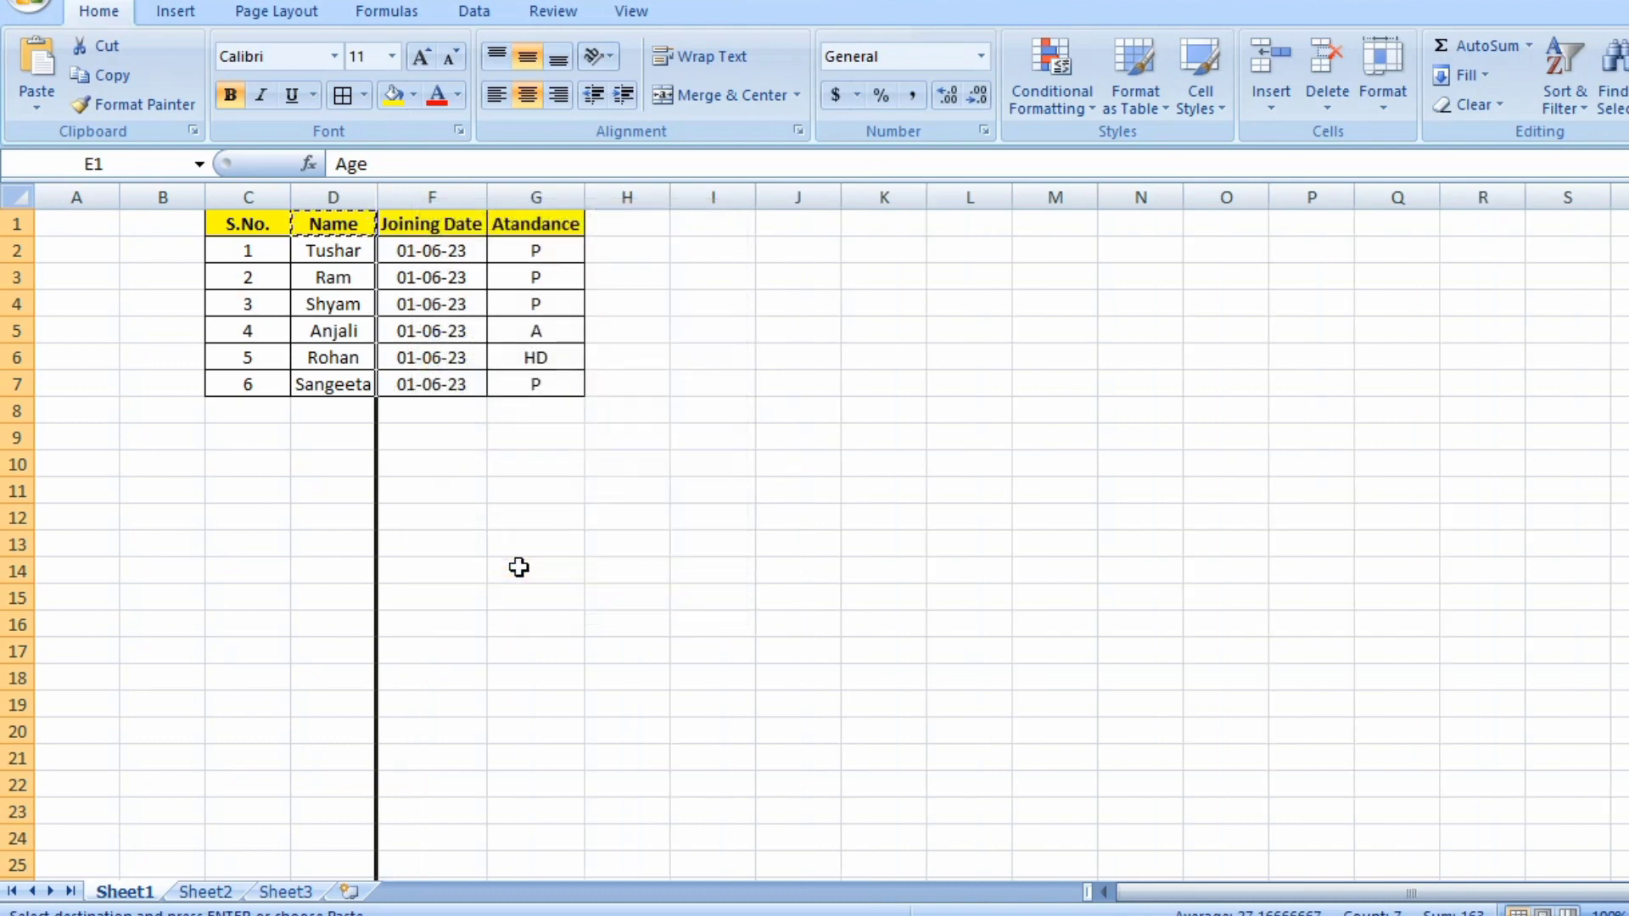
# Select the Name through Joining Date columns and unhide the Age column between them.
pyautogui.press('Left')
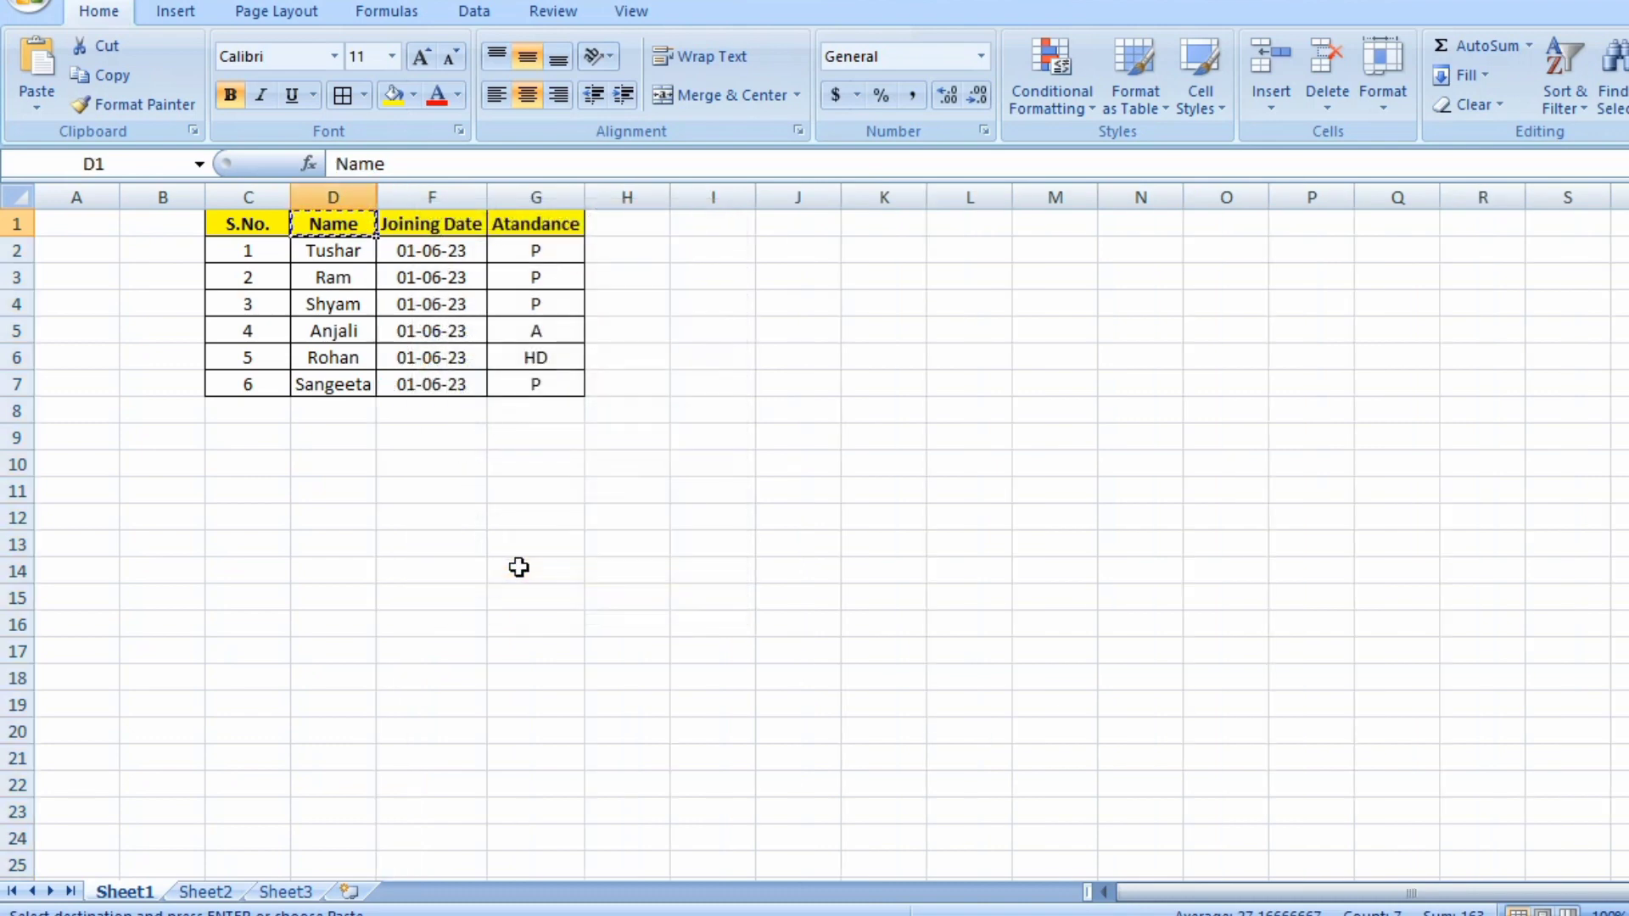
pyautogui.hotkey('shift', 'Right')
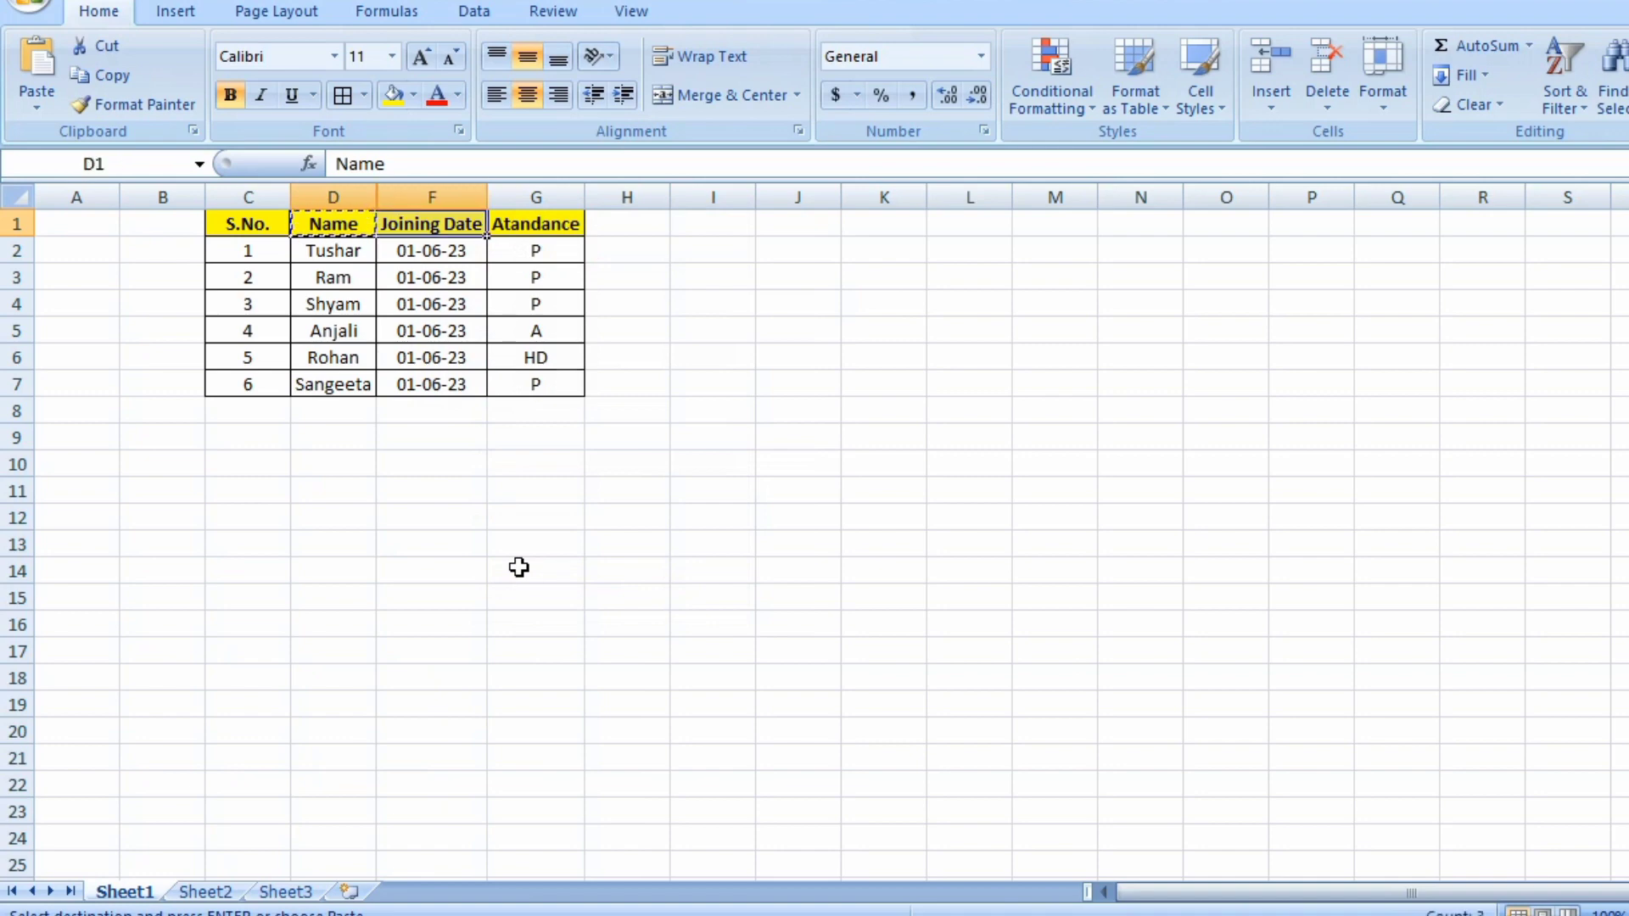
pyautogui.hotkey('ctrl', 'shift', 'Down')
pyautogui.hotkey('ctrl', 'shift', 'Down')
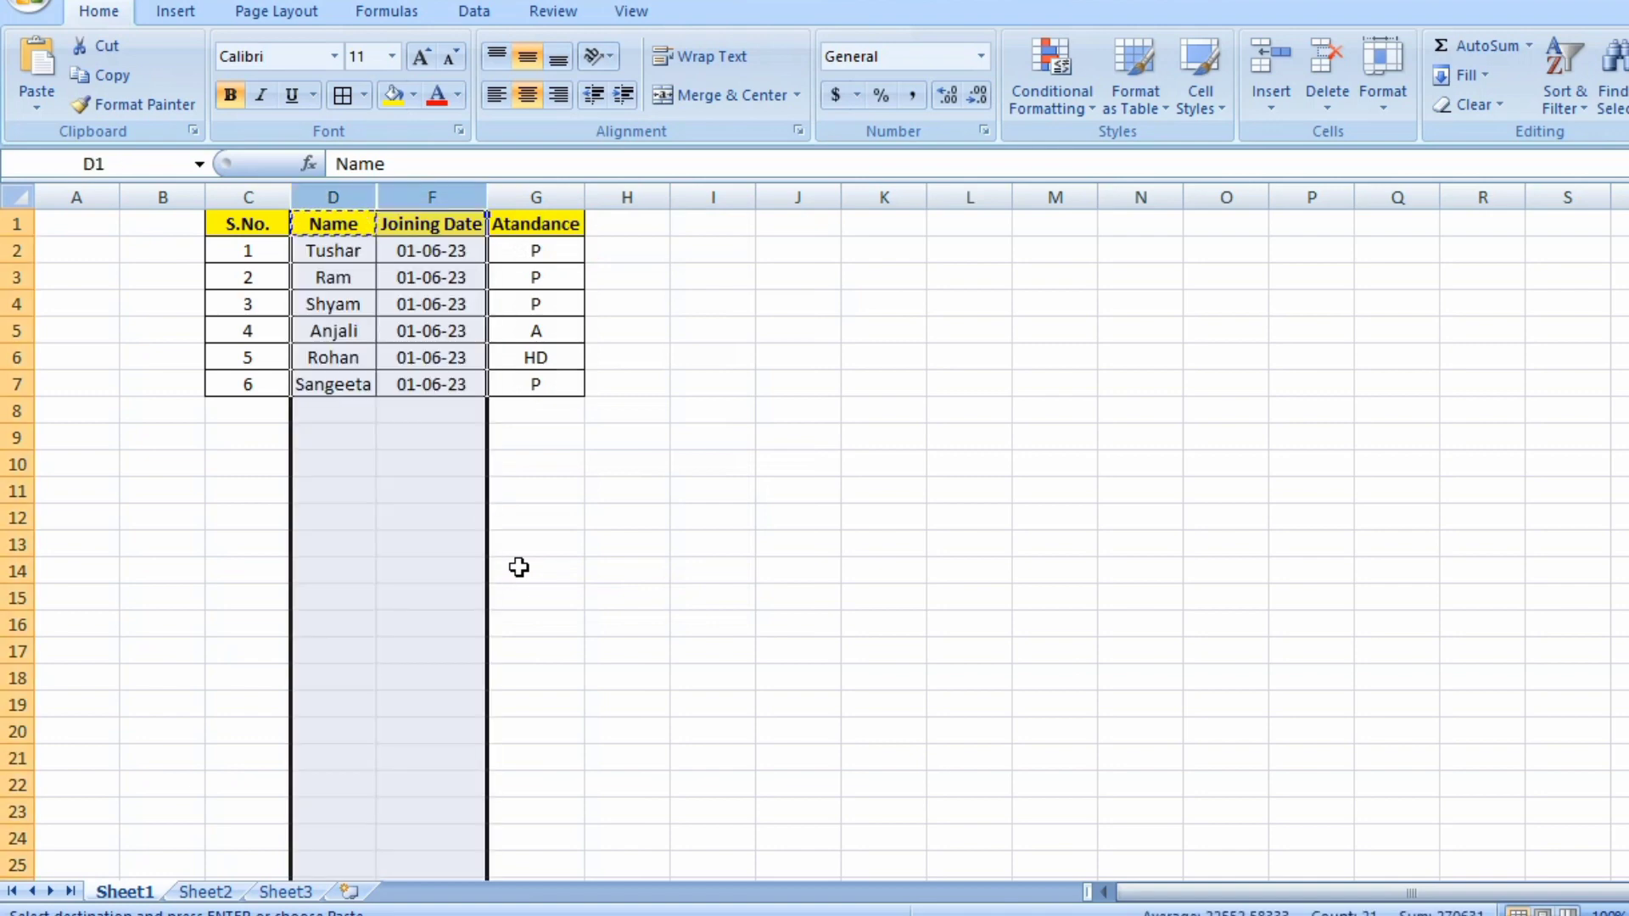
pyautogui.rightClick(455, 525)
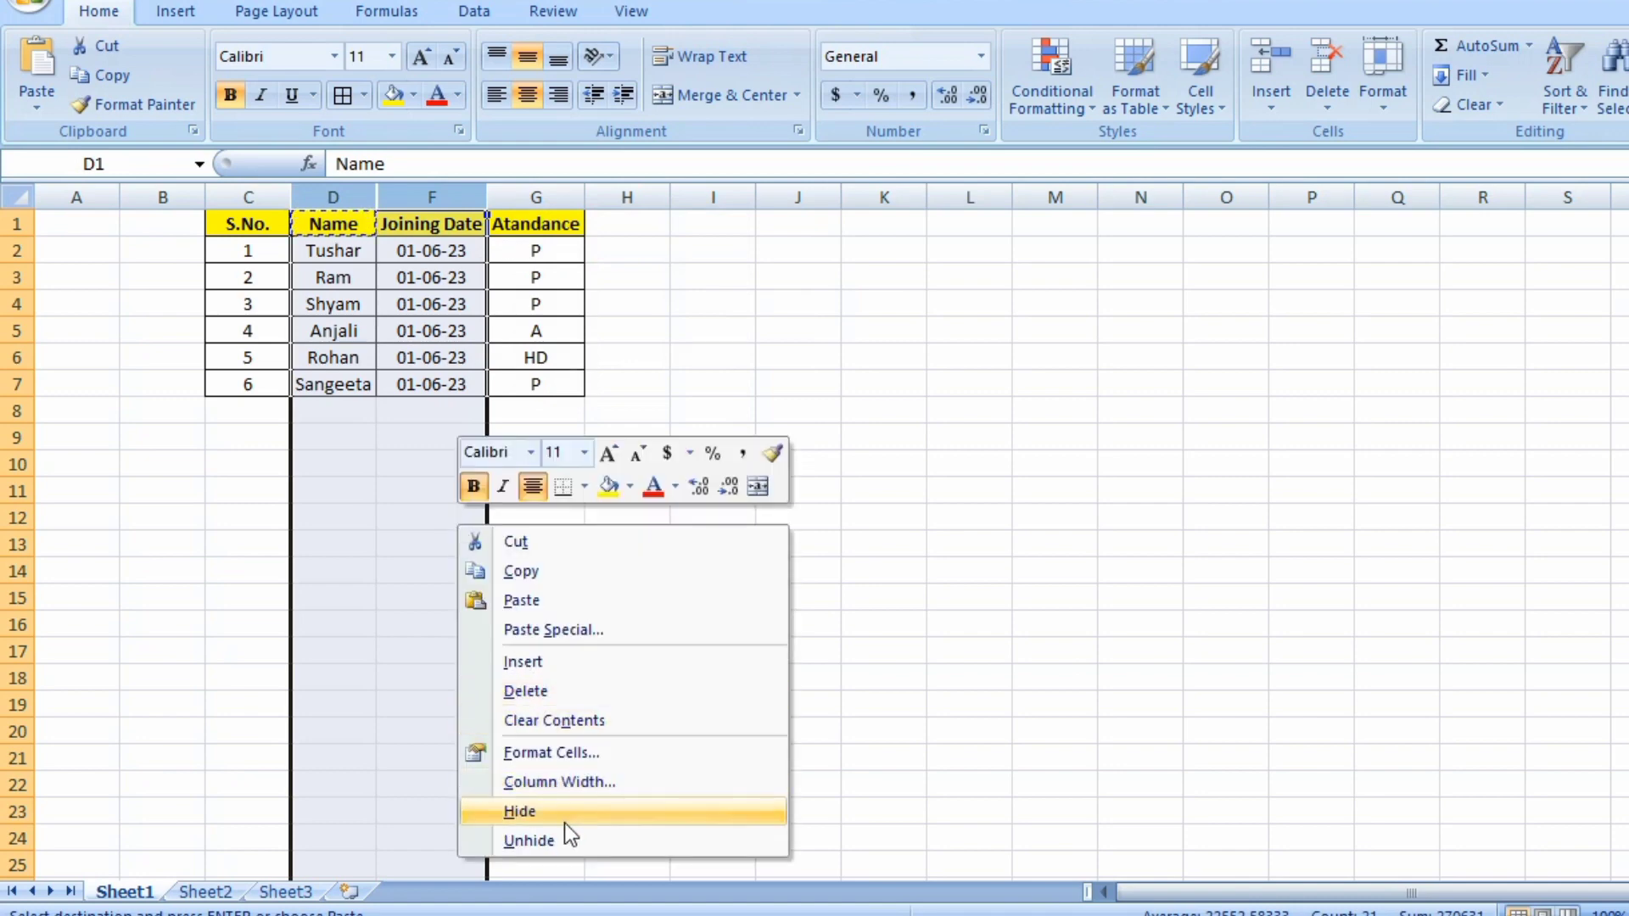
pyautogui.click(565, 840)
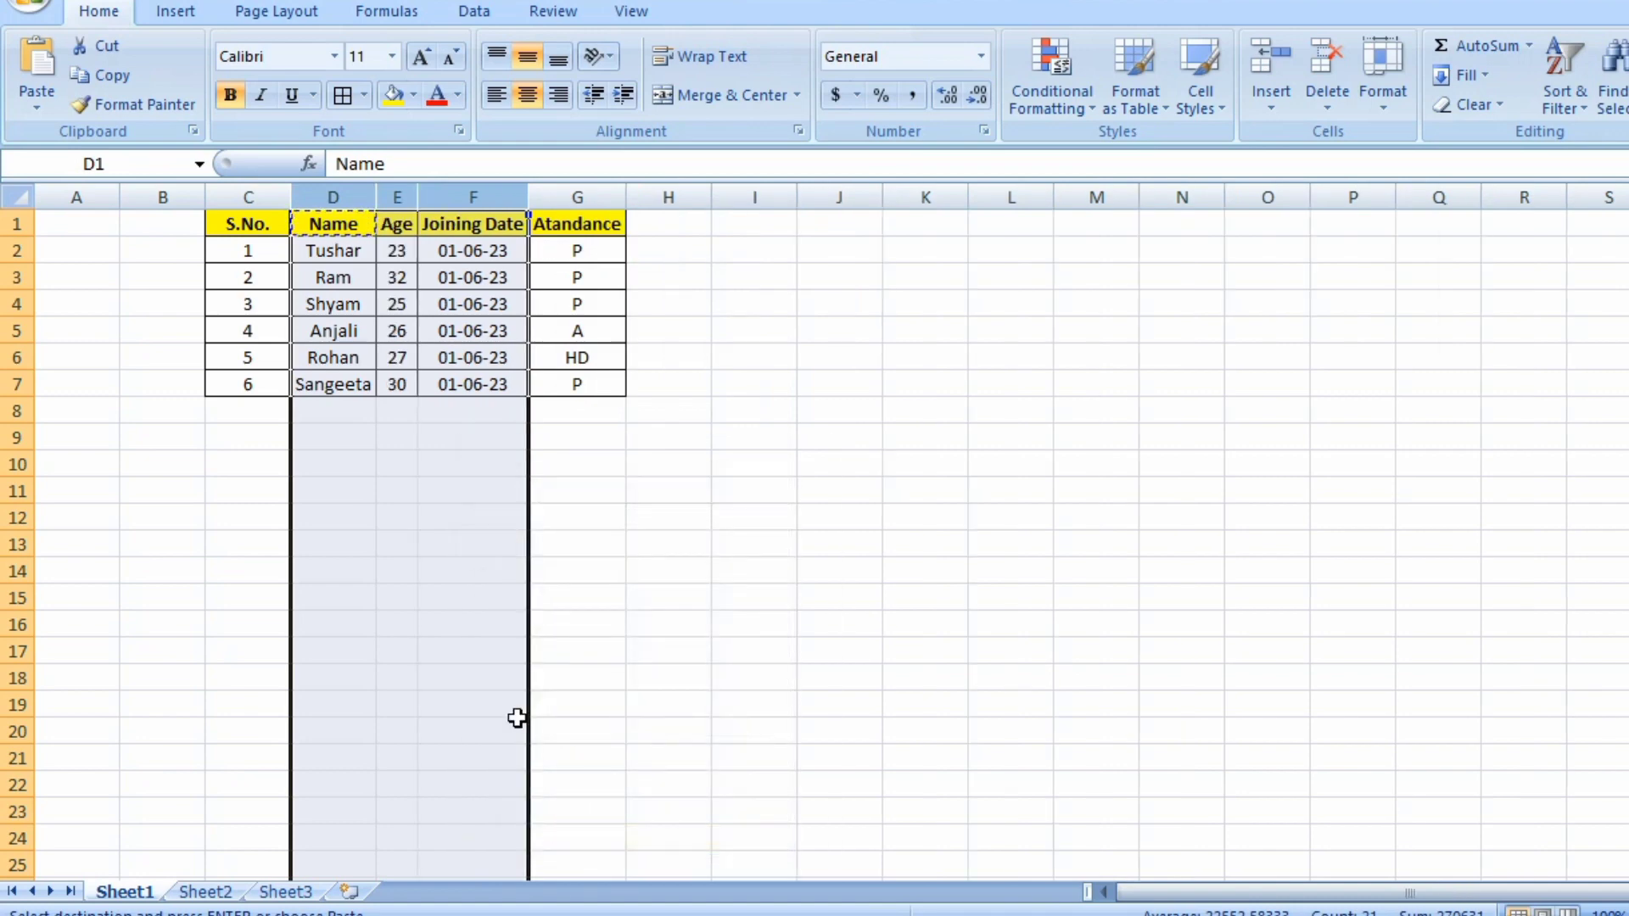
# Hide the Age column once more.
pyautogui.click(397, 196)
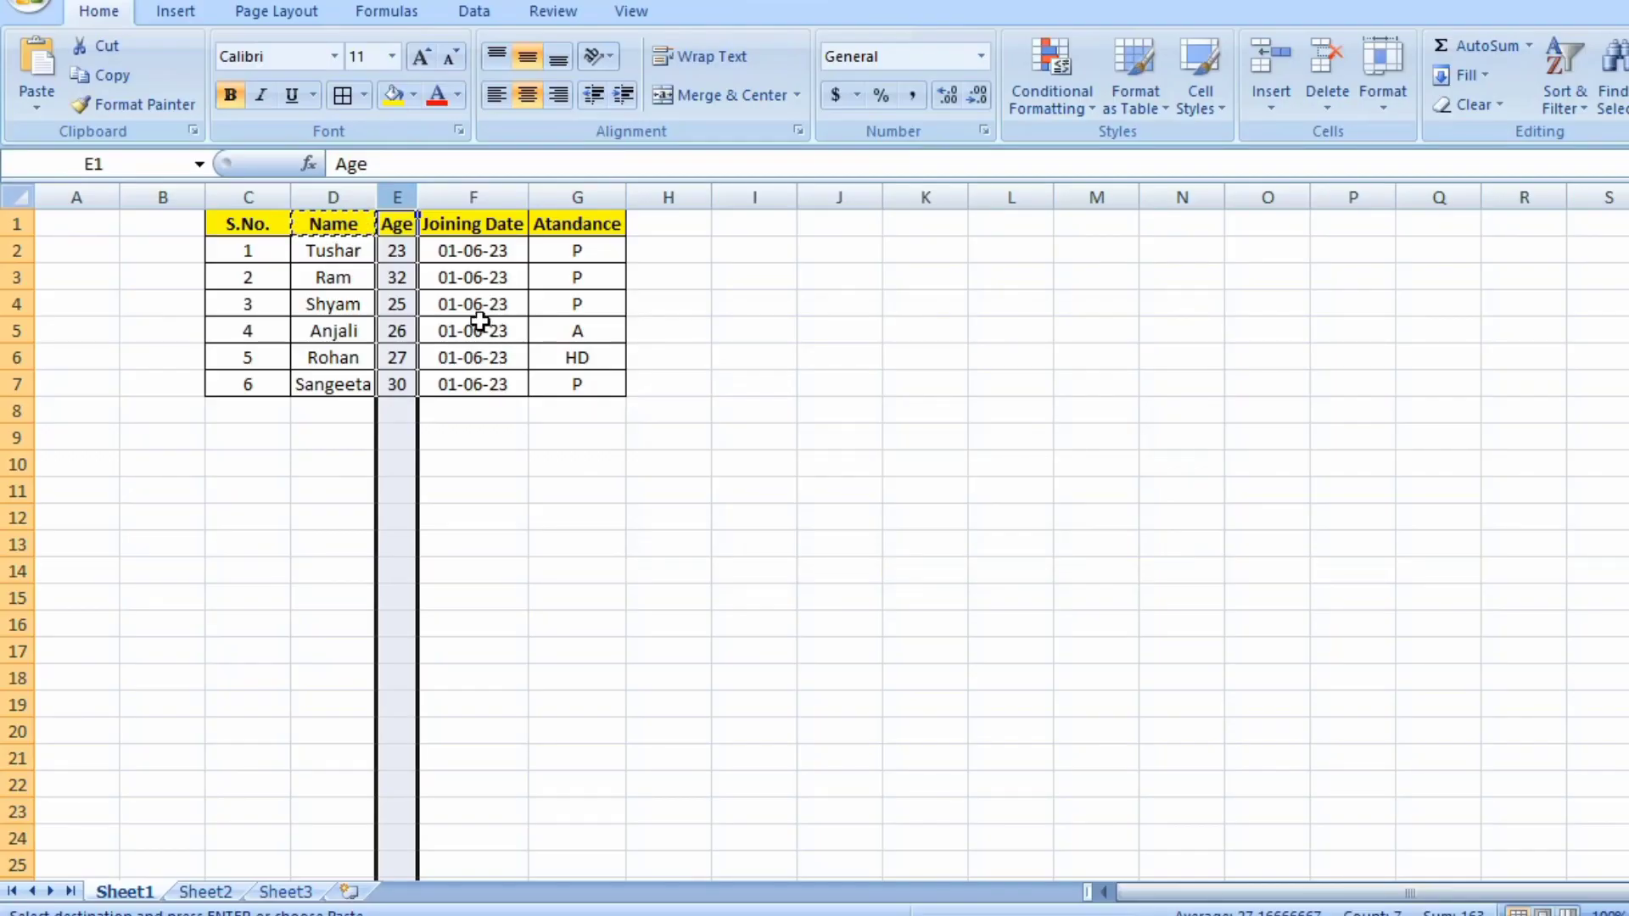
pyautogui.rightClick(395, 258)
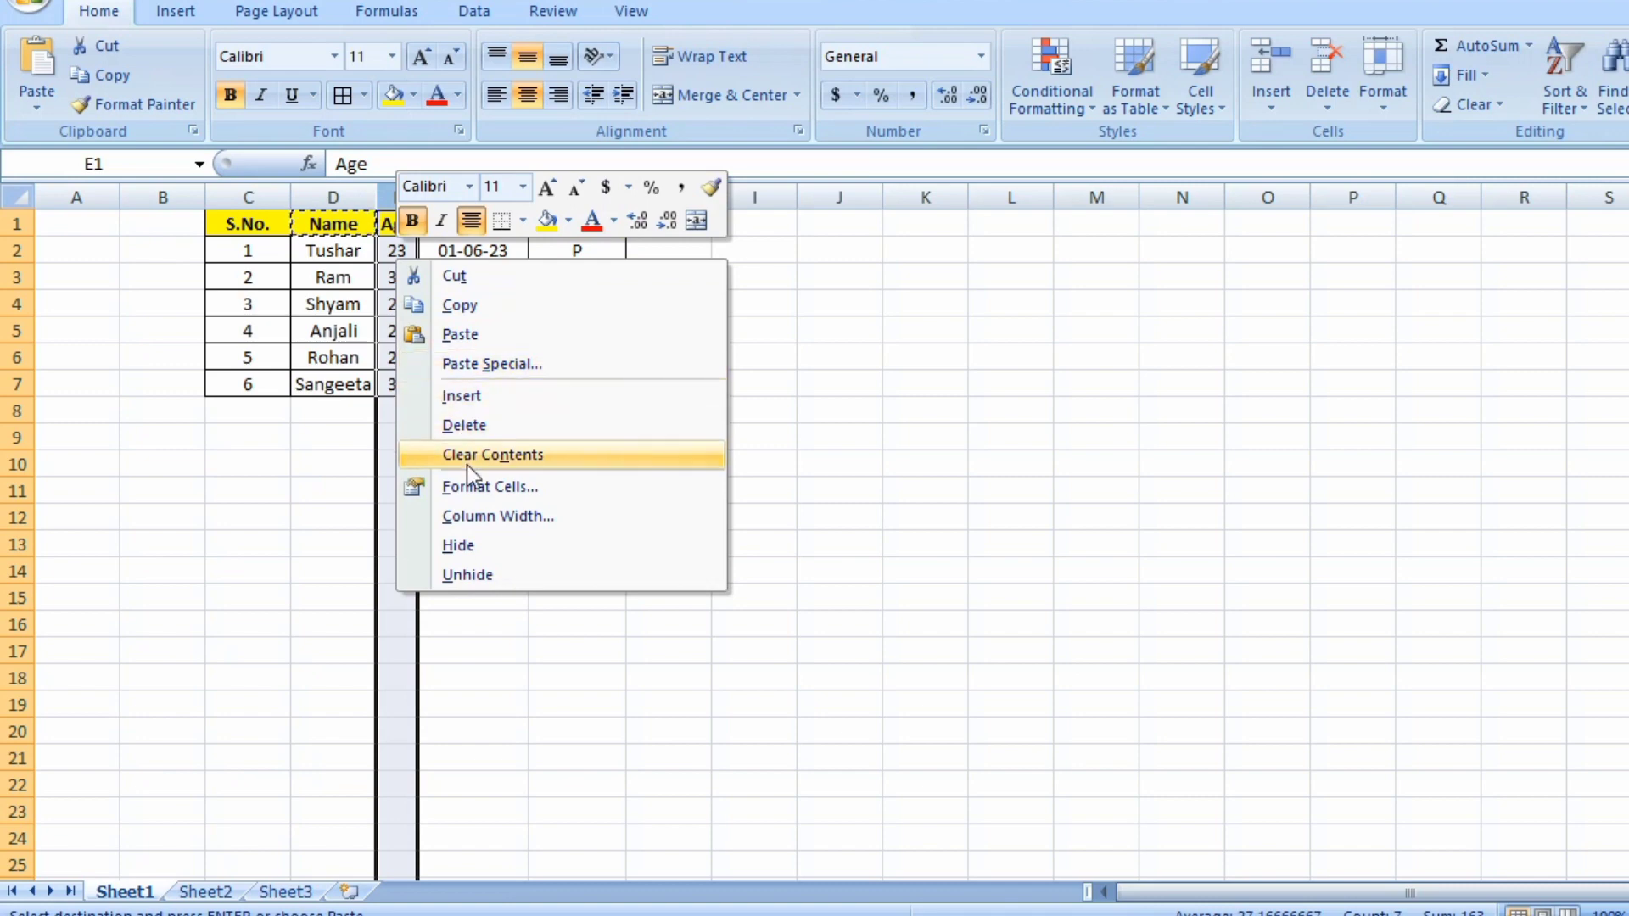
pyautogui.press('h')
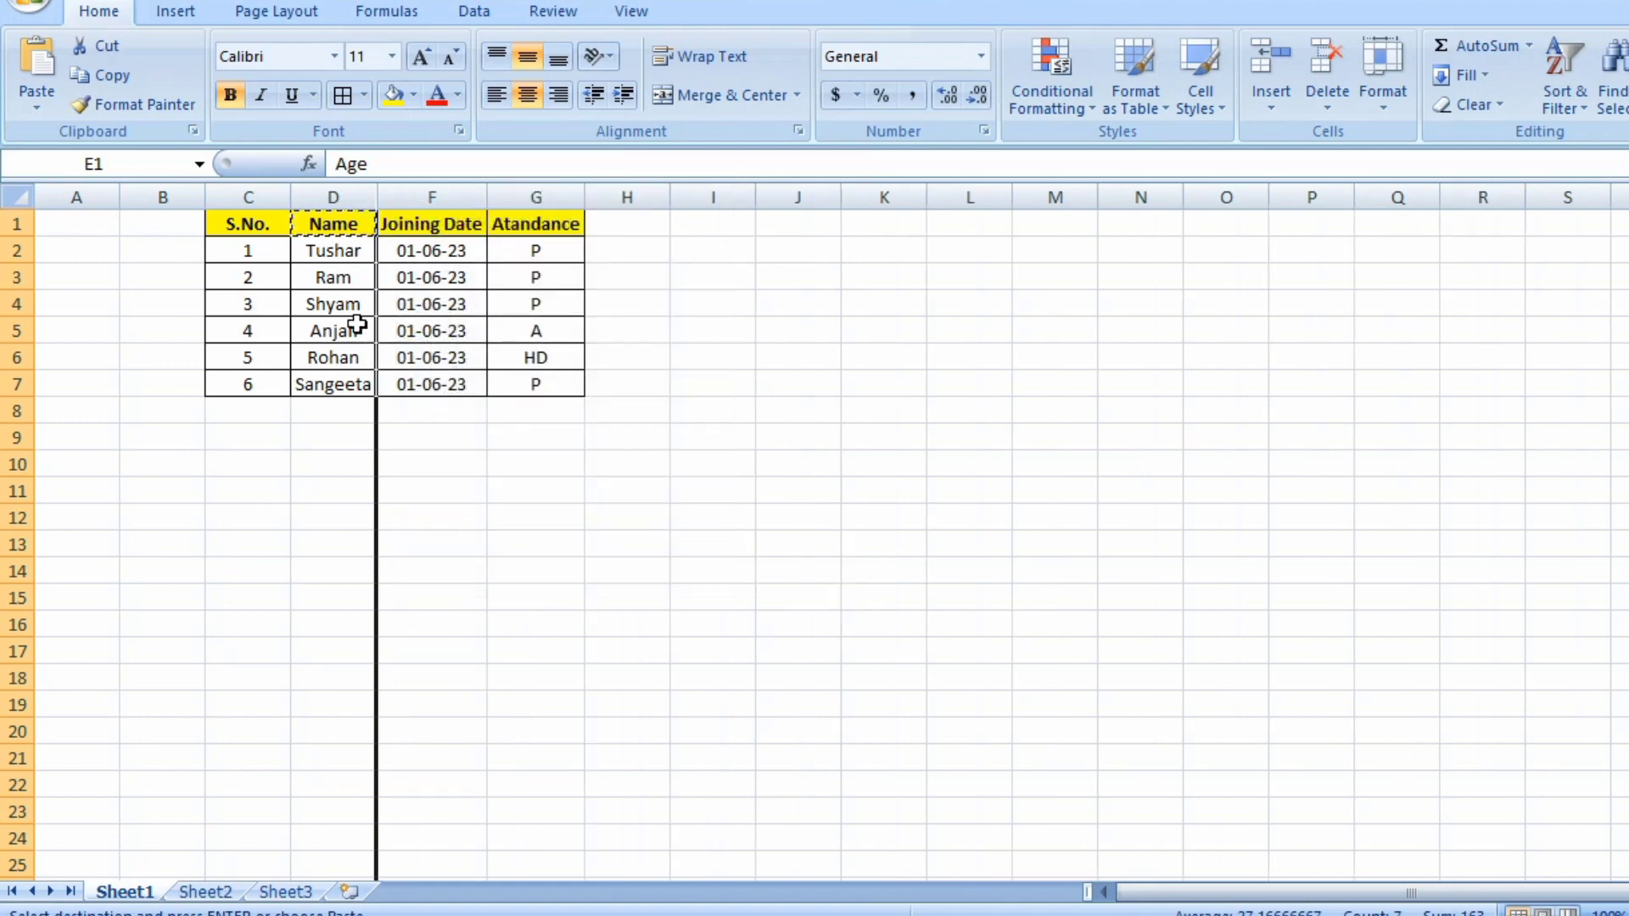
# Select the entire Name and Joining Date columns and unhide the Age column again.
pyautogui.click(347, 294)
pyautogui.click(343, 228)
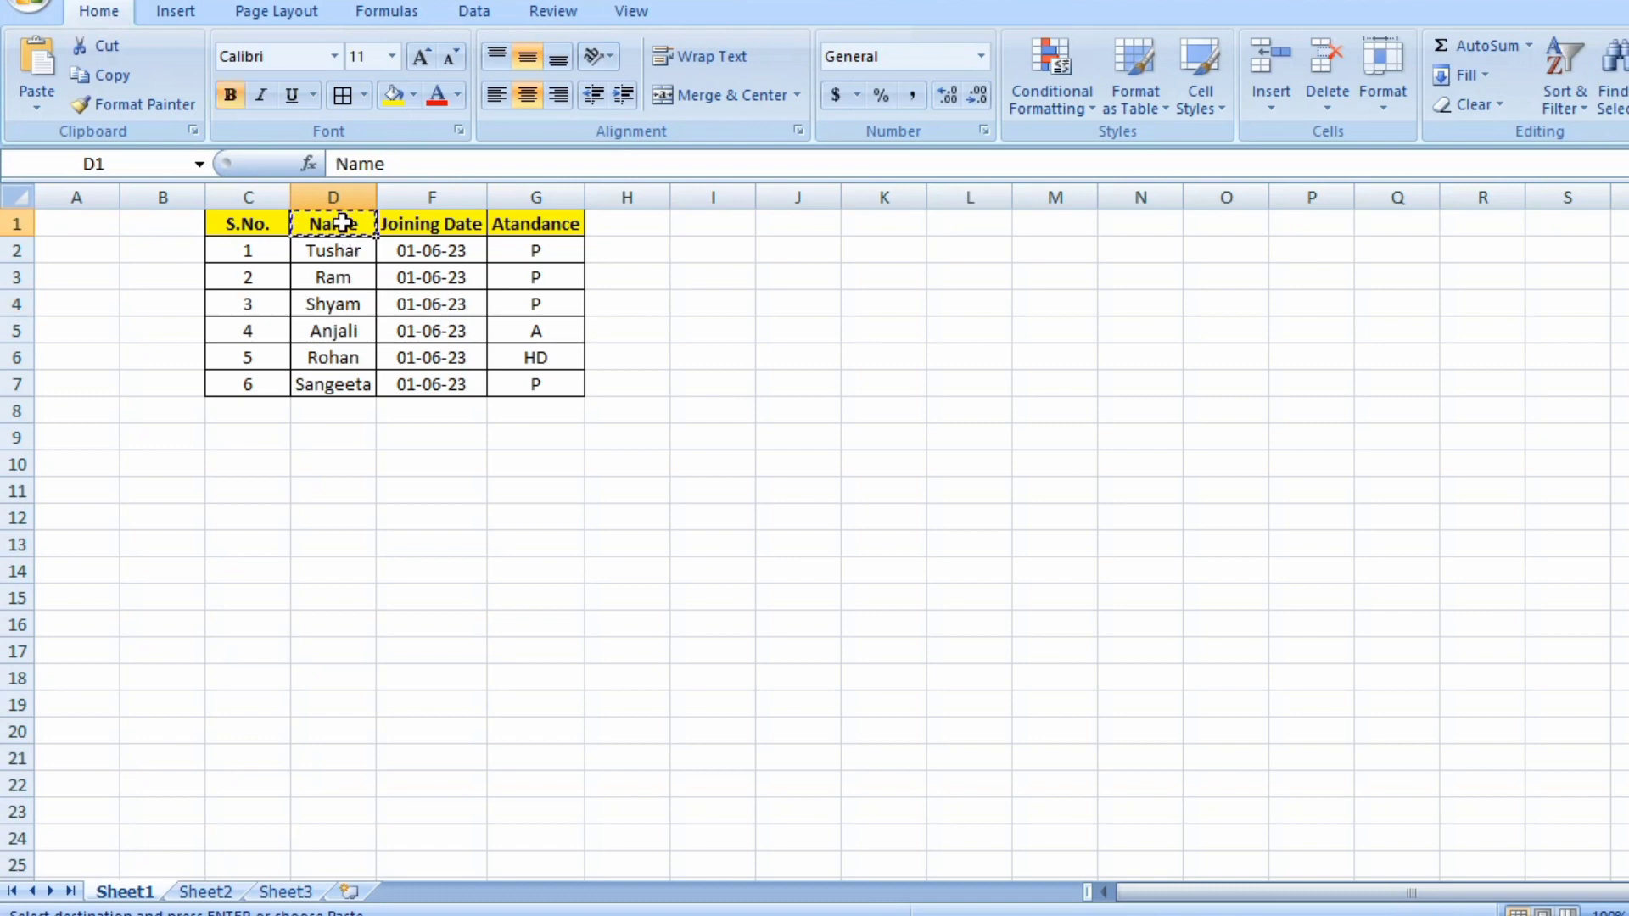
pyautogui.hotkey('shift', 'Right')
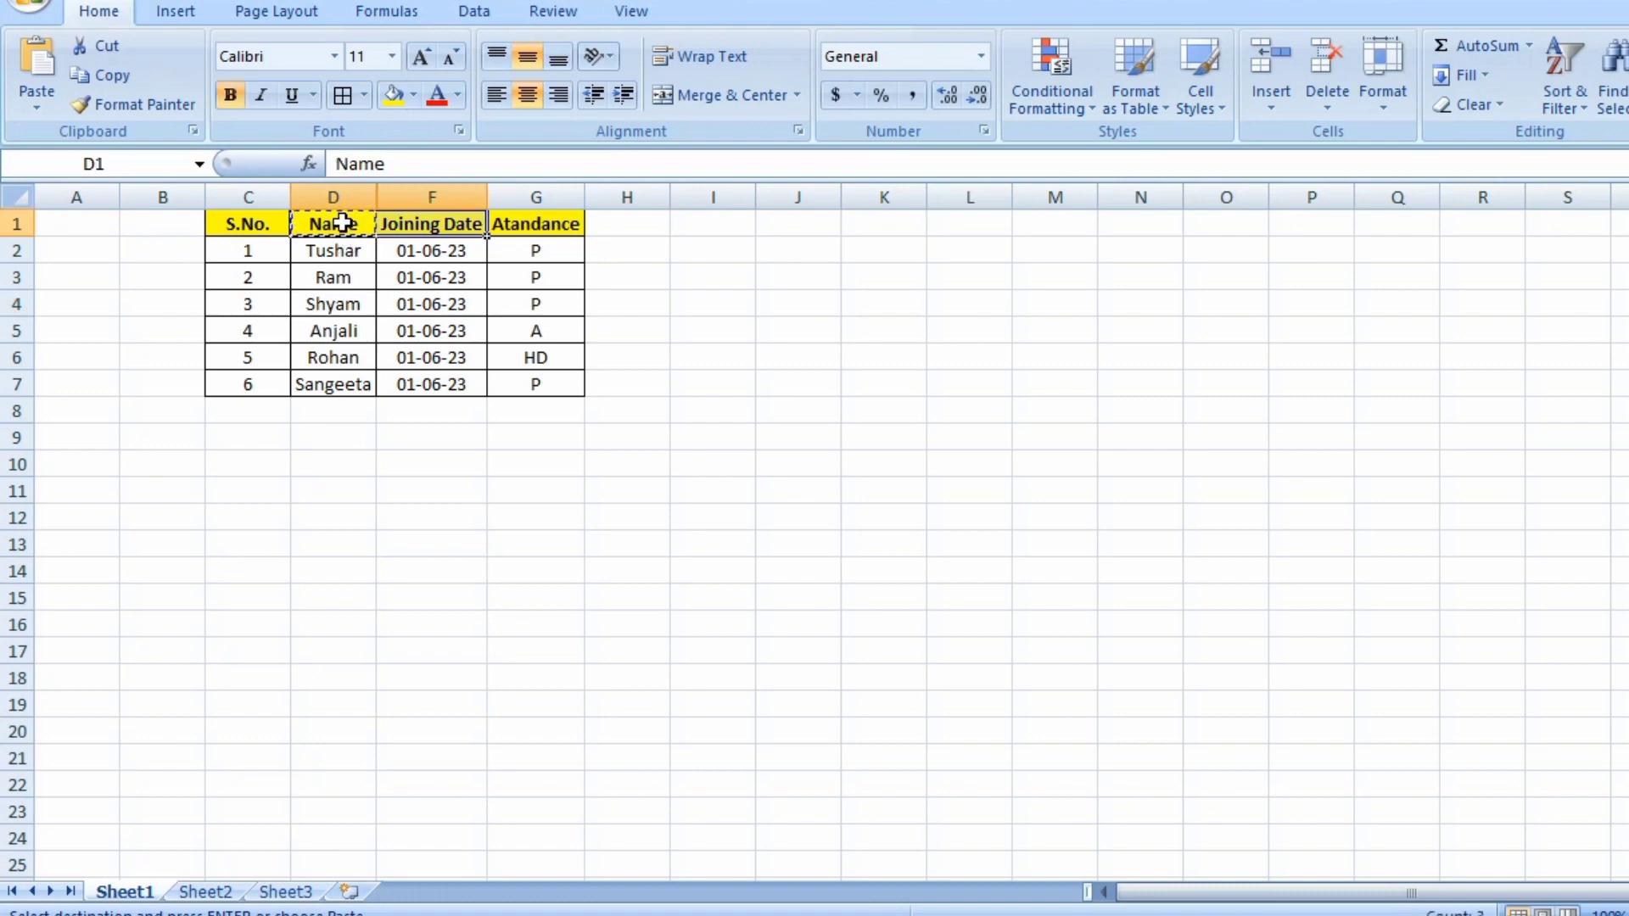
pyautogui.hotkey('ctrl', 'space')
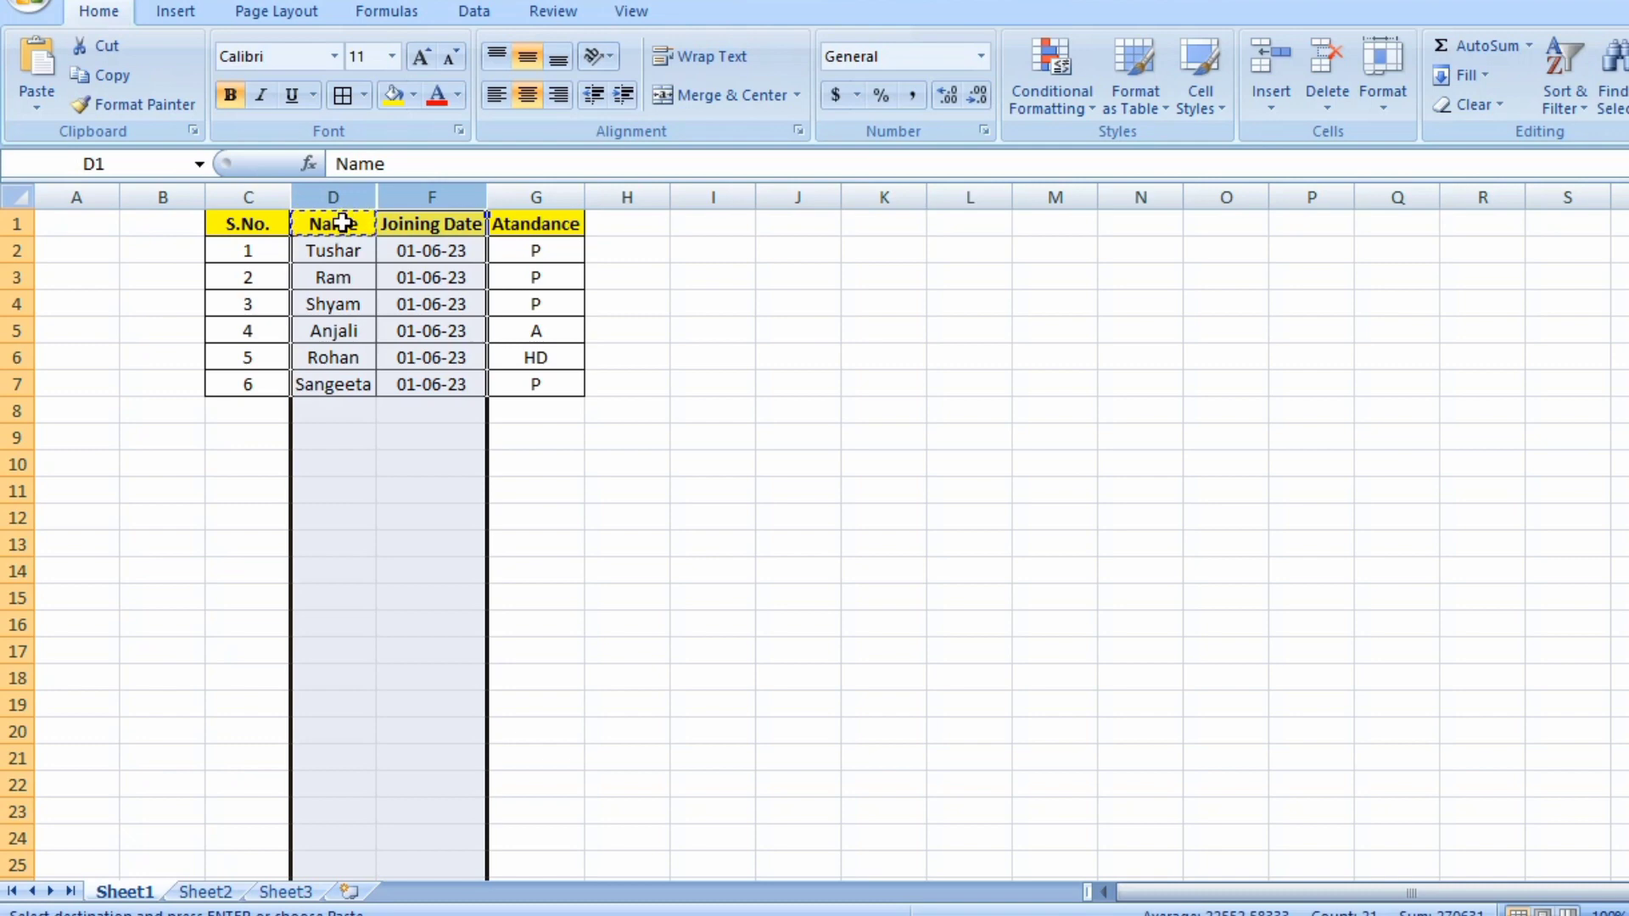
pyautogui.rightClick(342, 223)
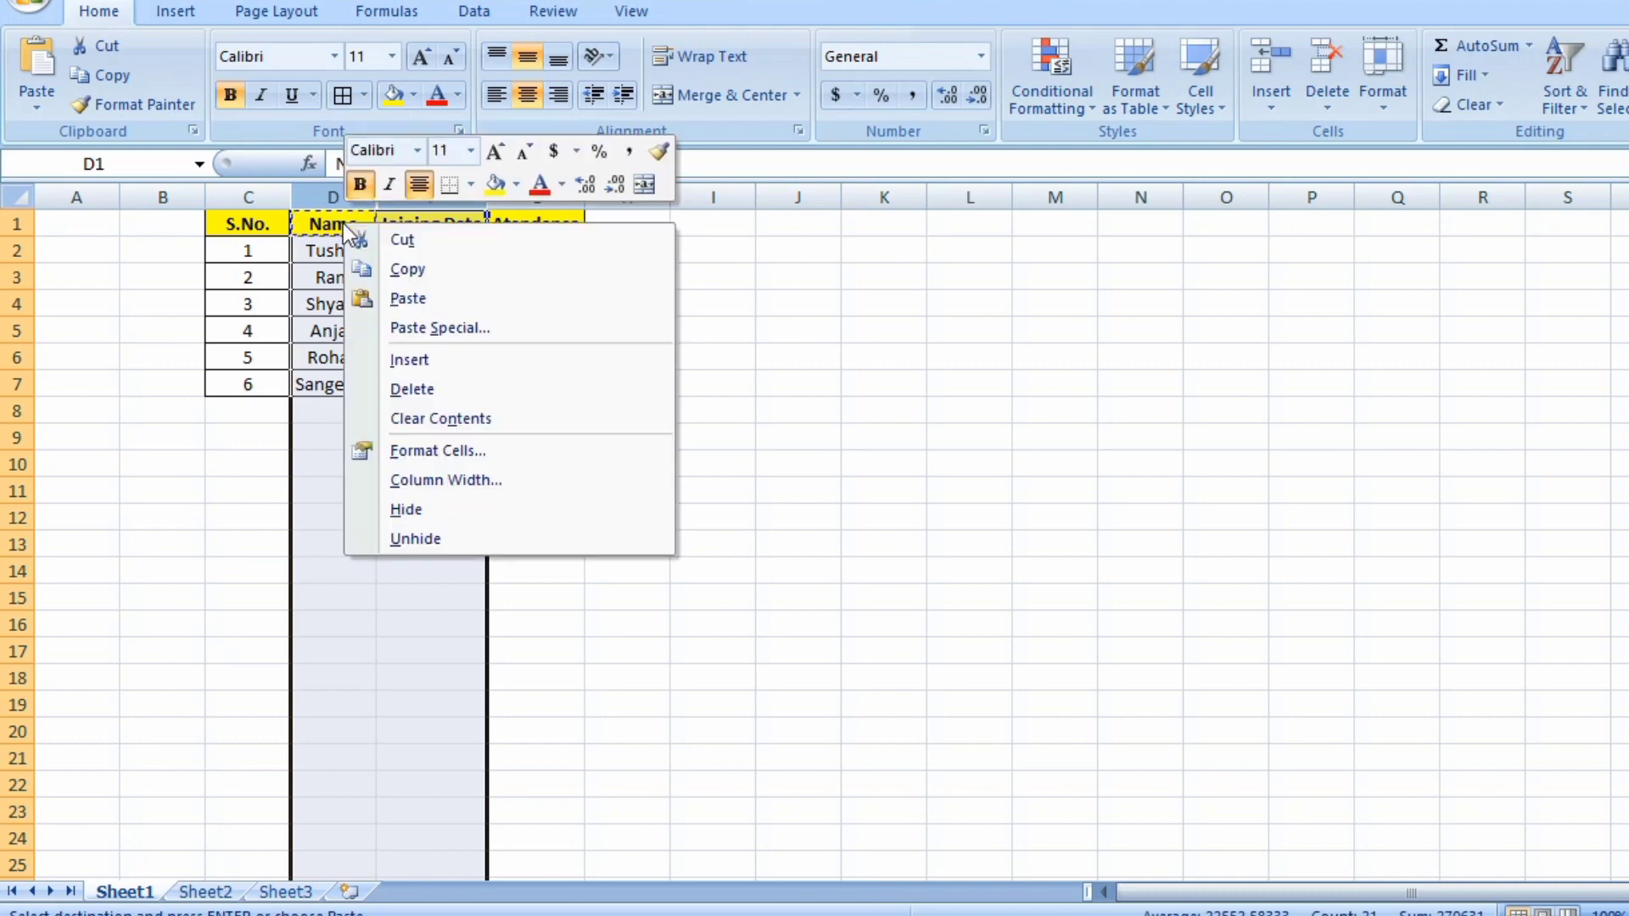
pyautogui.click(361, 500)
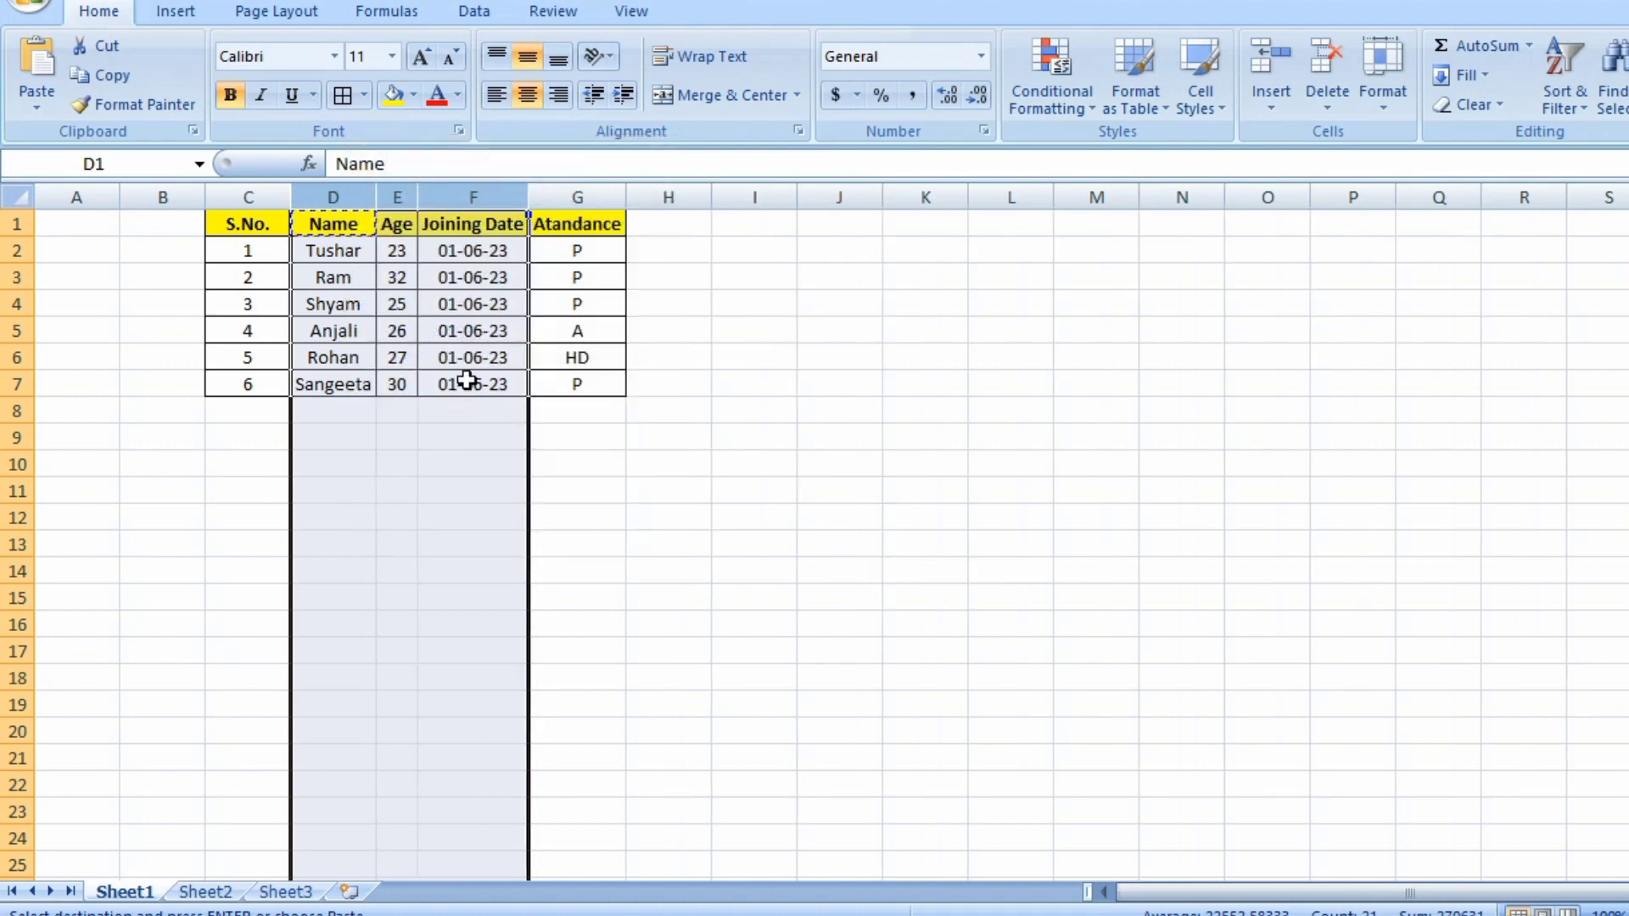
# Select row 3, holding Ram's record, and hide it.
pyautogui.click(452, 314)
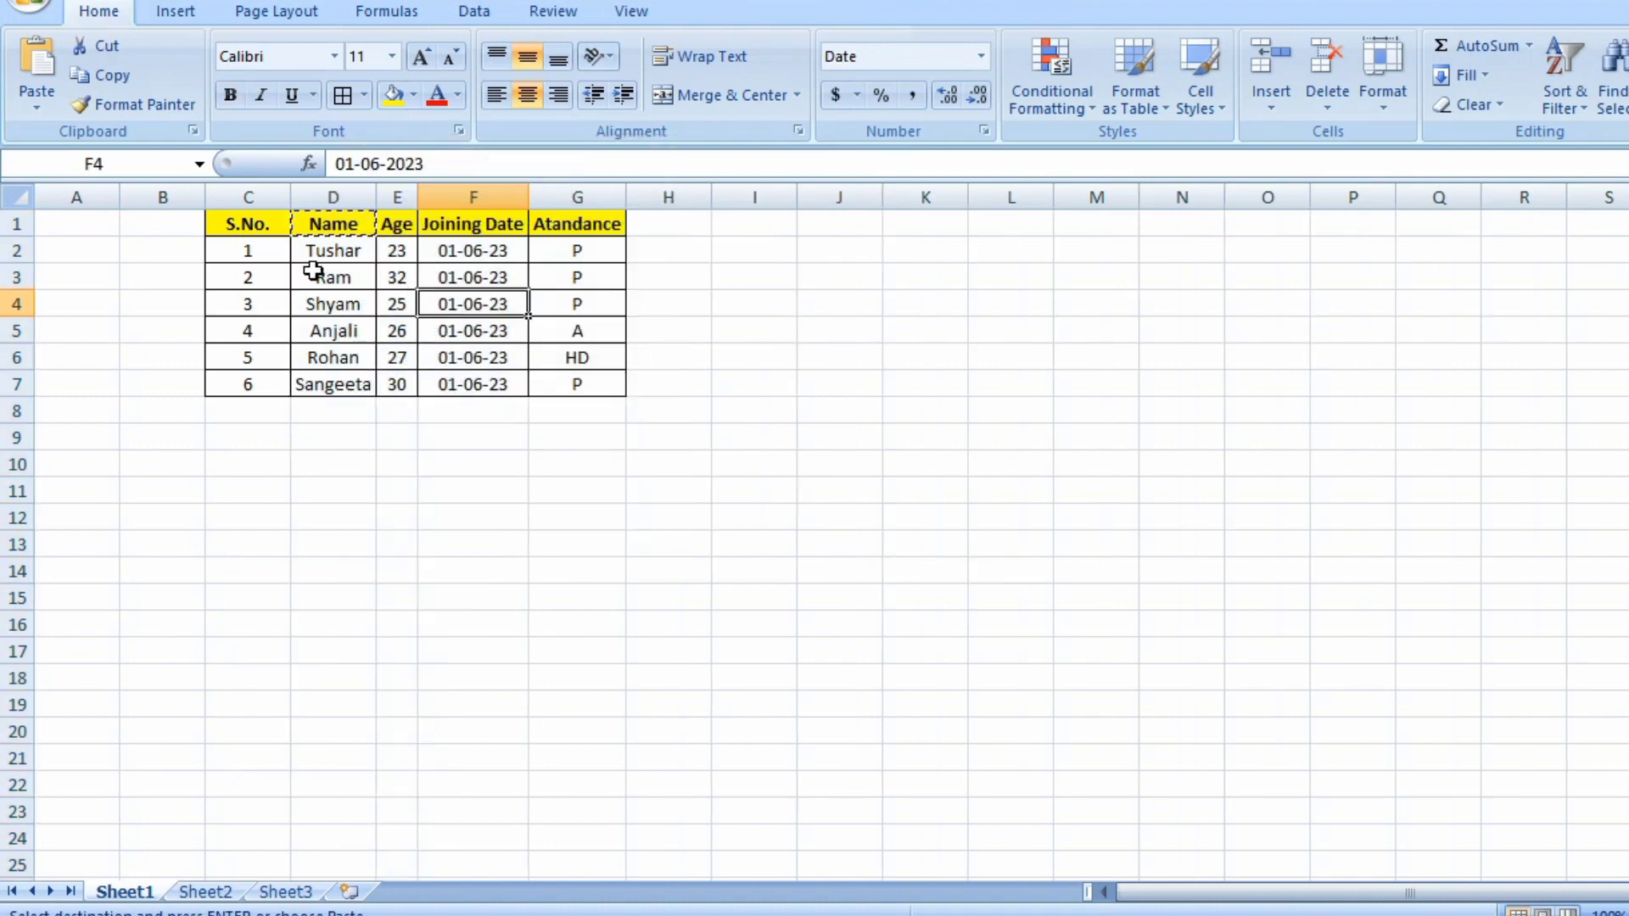
pyautogui.click(7, 275)
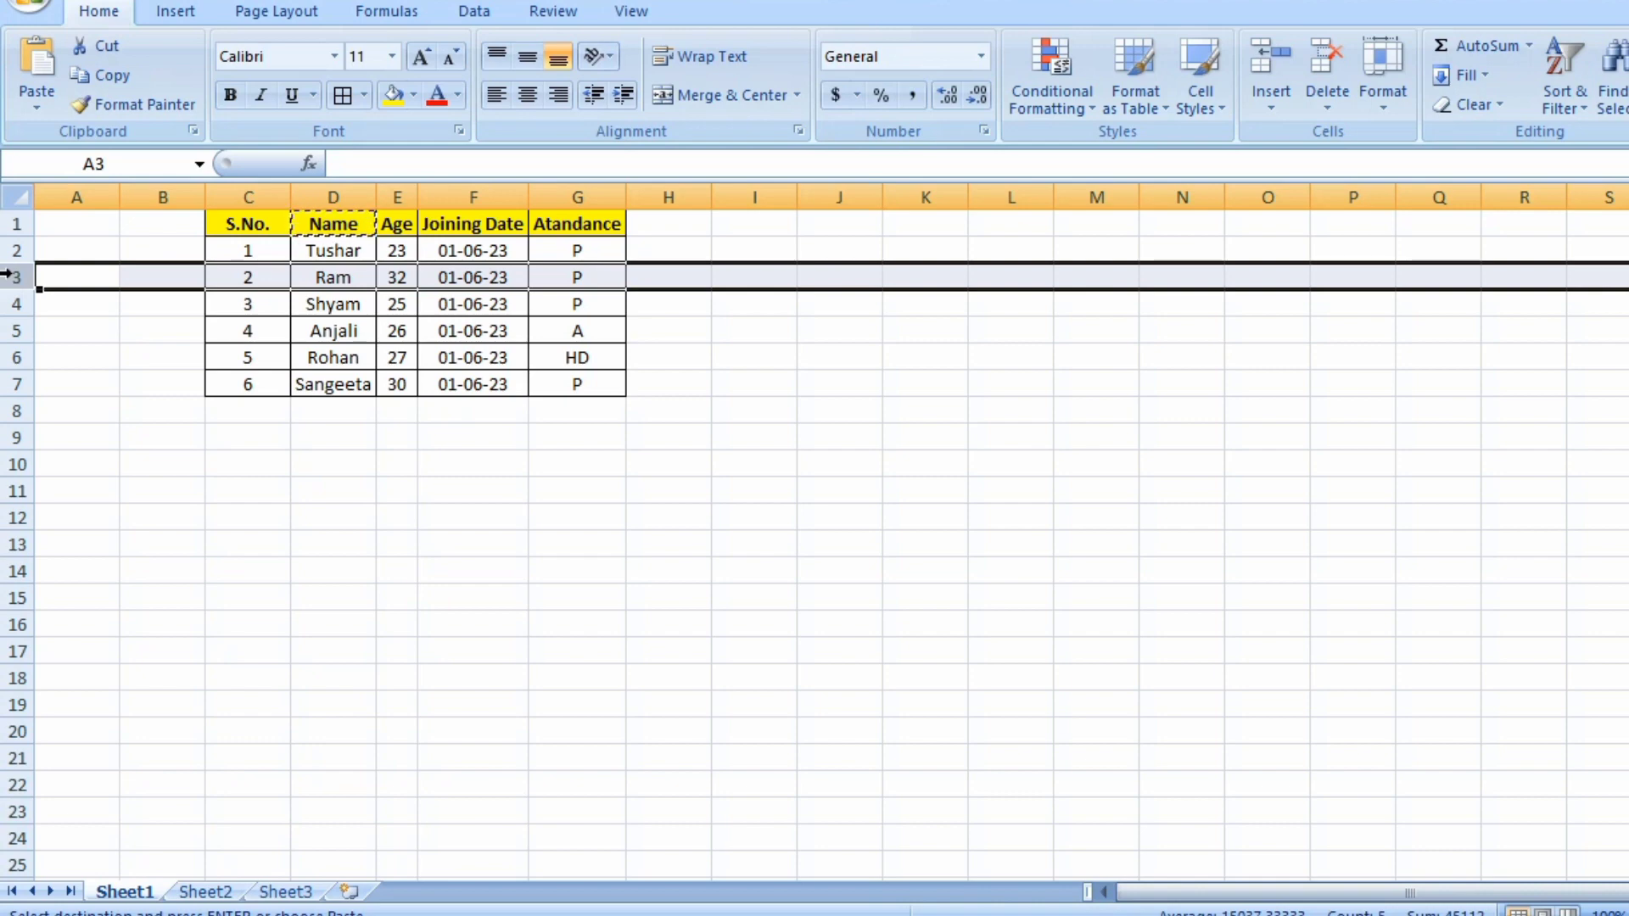
pyautogui.rightClick(7, 273)
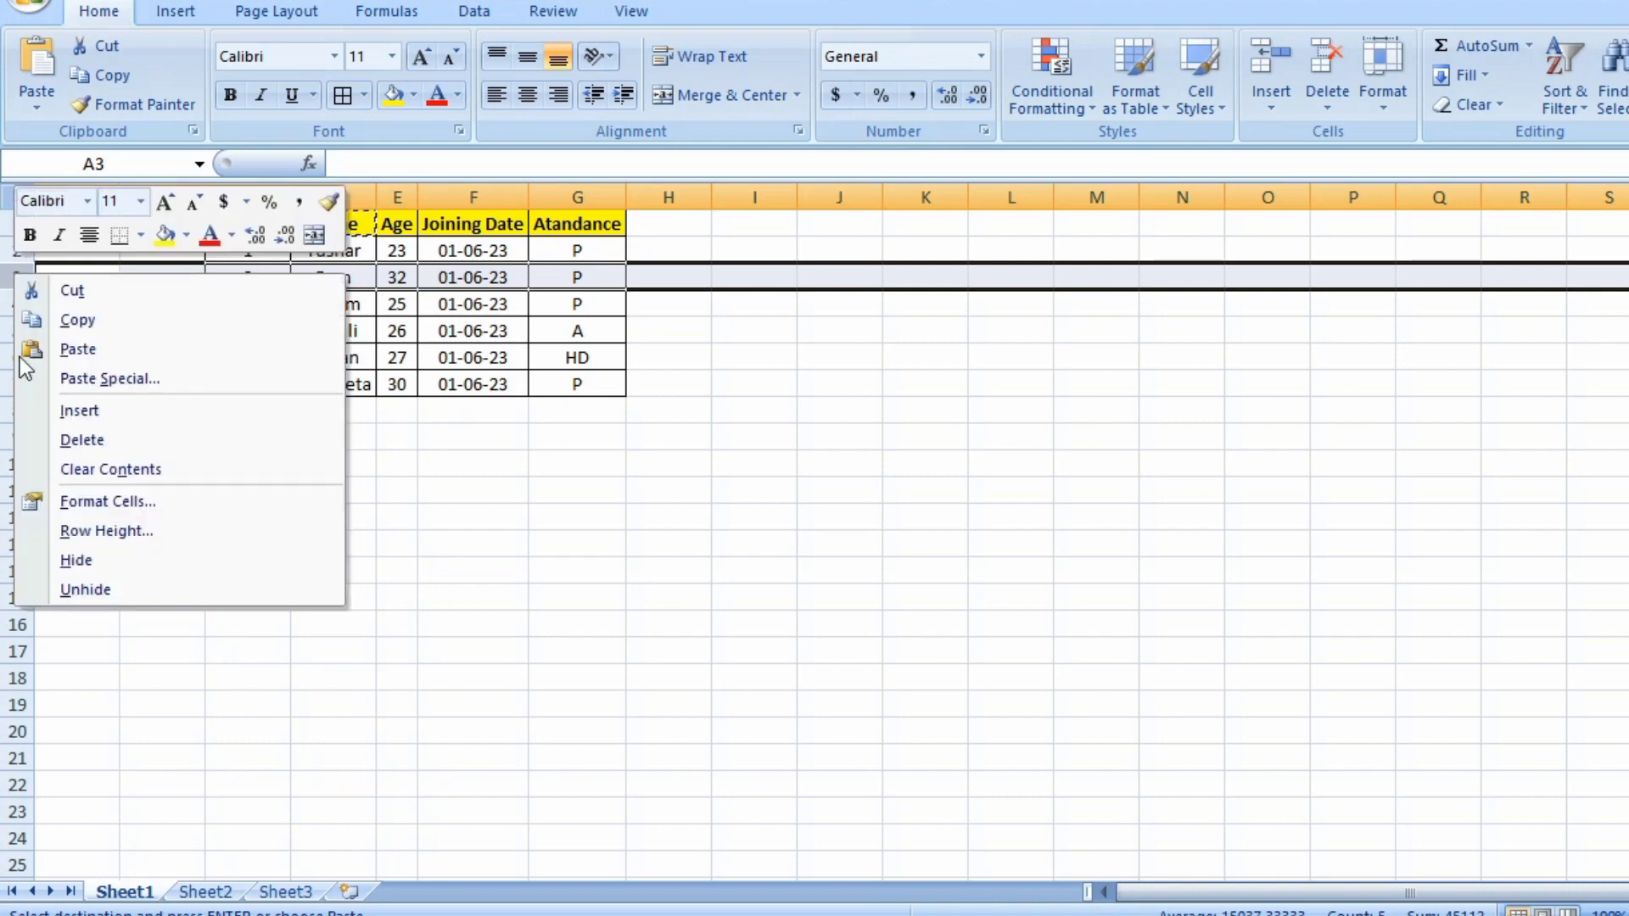
pyautogui.click(95, 557)
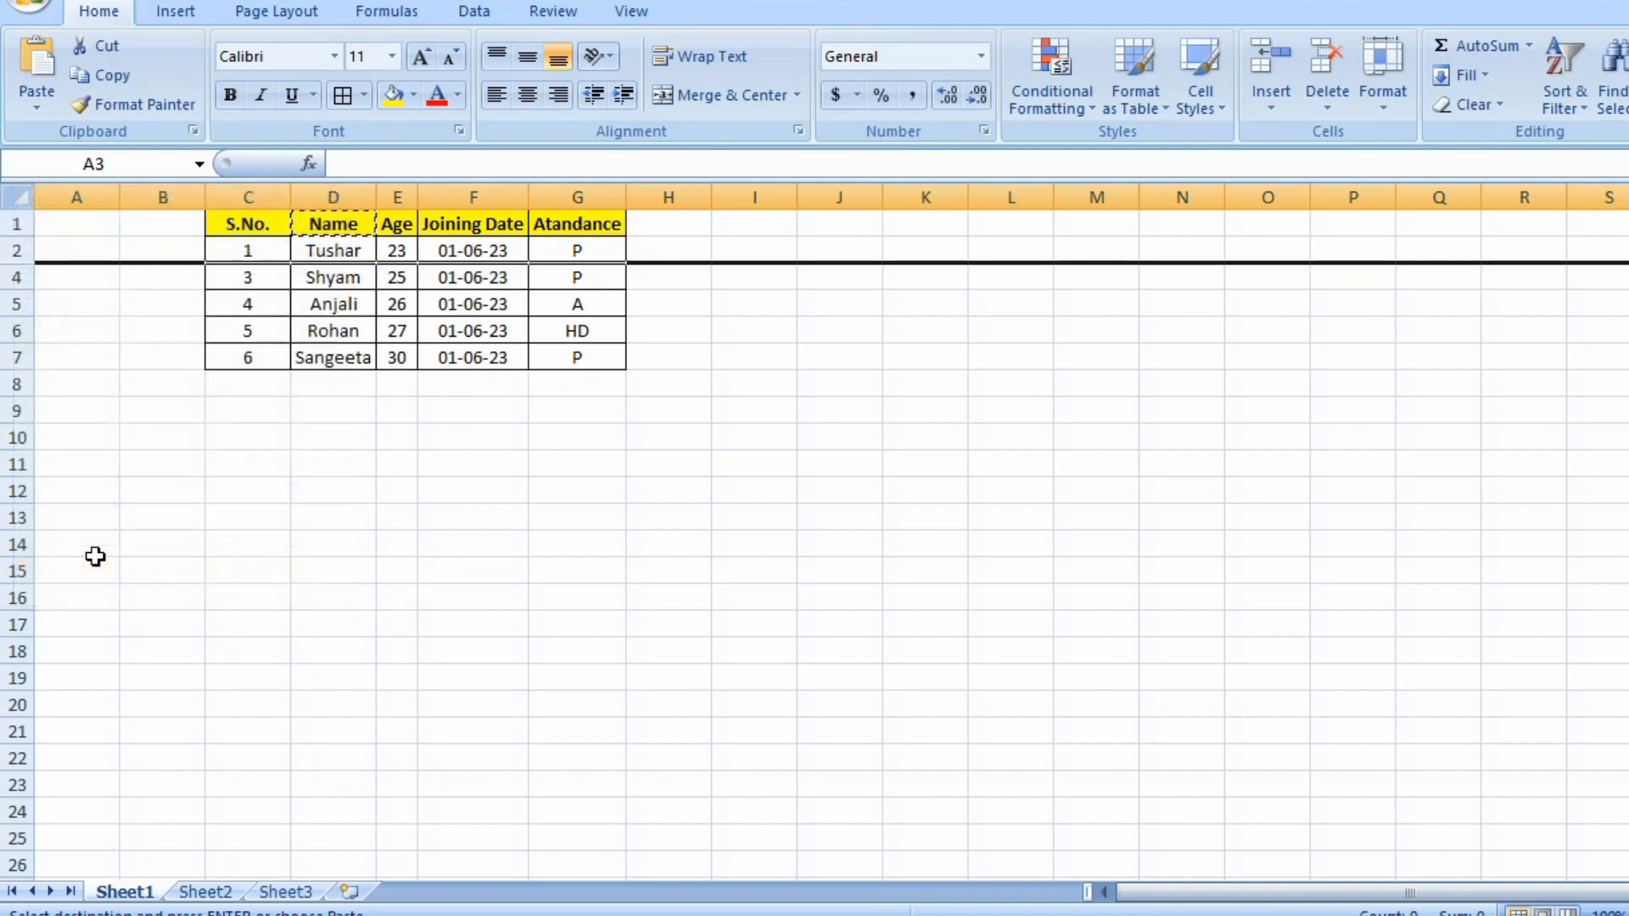
# Select rows 2 and 4 and unhide row 3 between them.
pyautogui.click(17, 251)
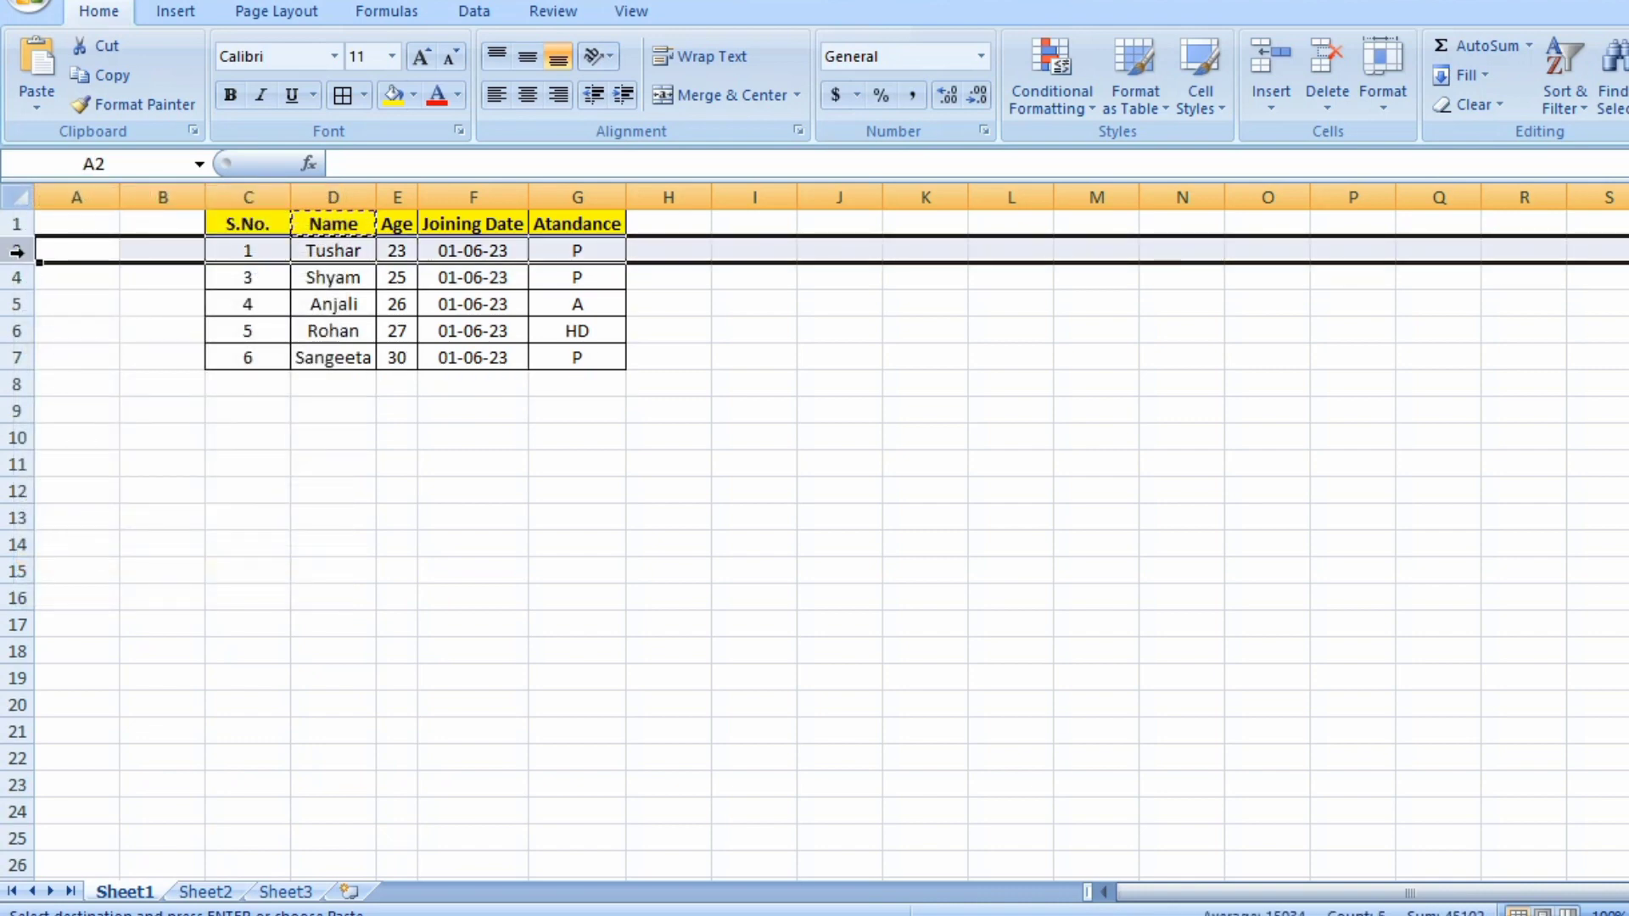
pyautogui.hotkey('shift', 'Down')
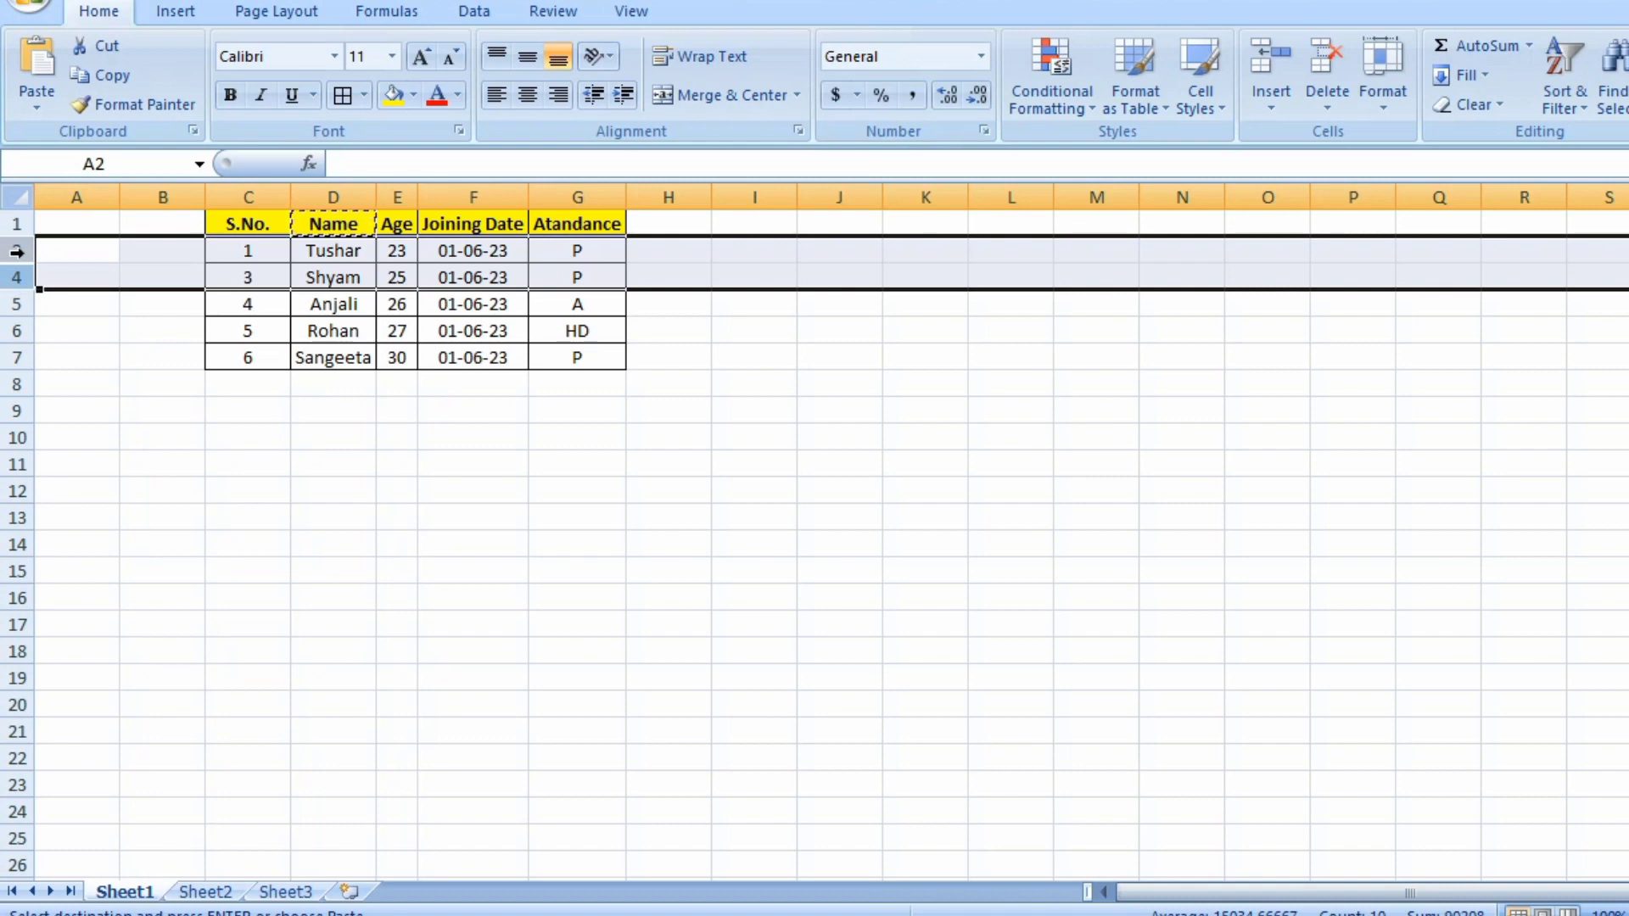
pyautogui.rightClick(21, 252)
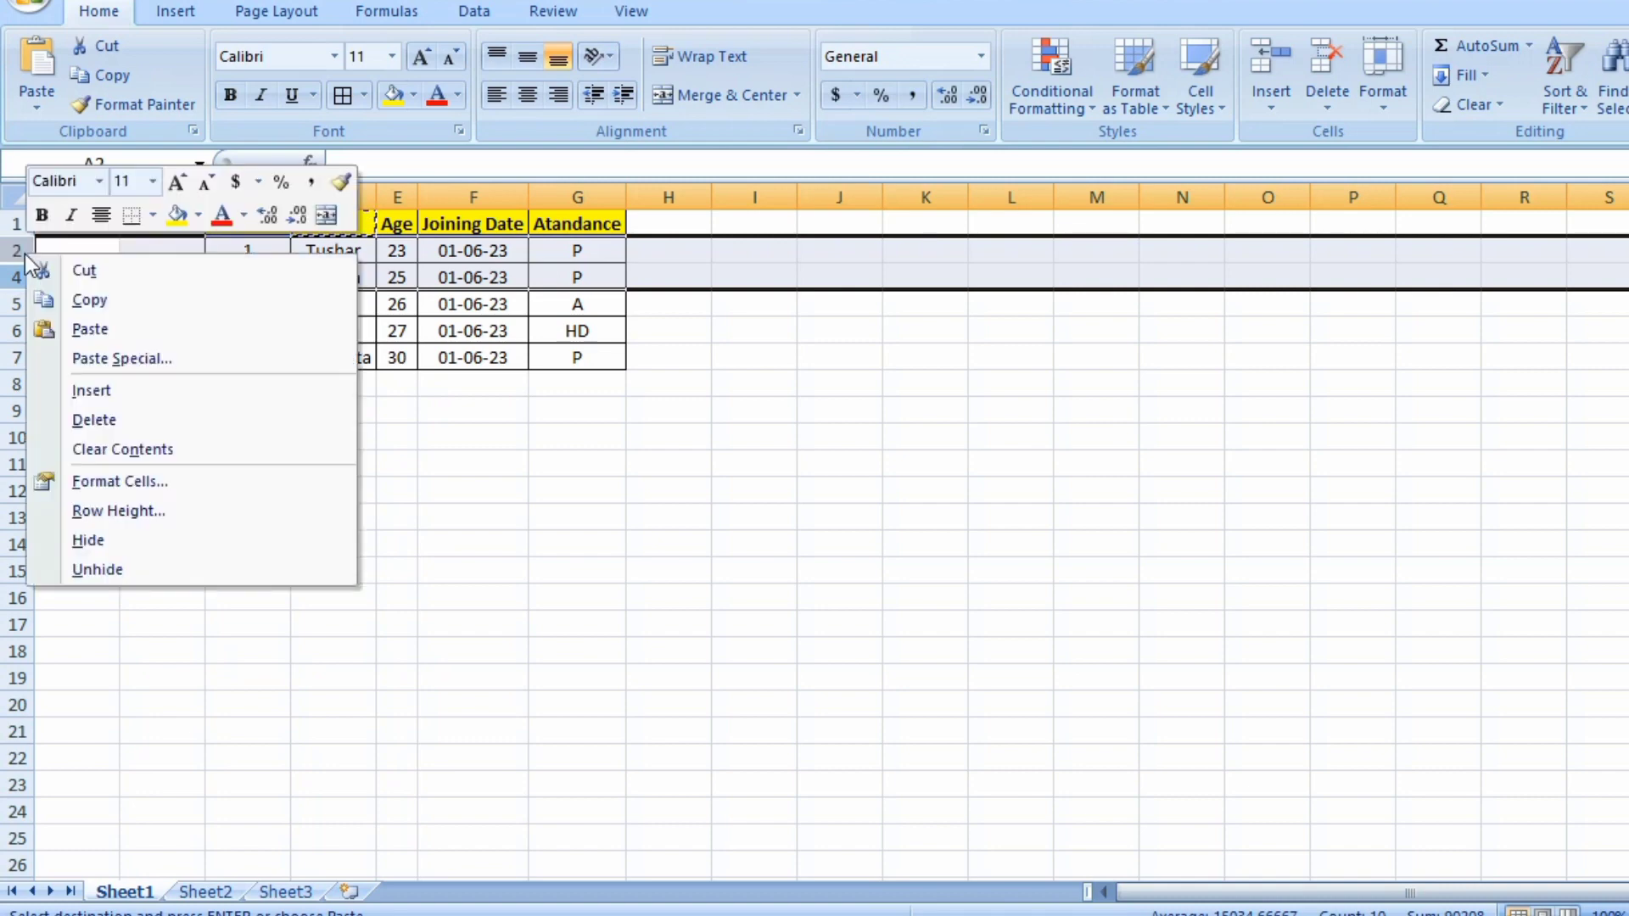
pyautogui.click(94, 569)
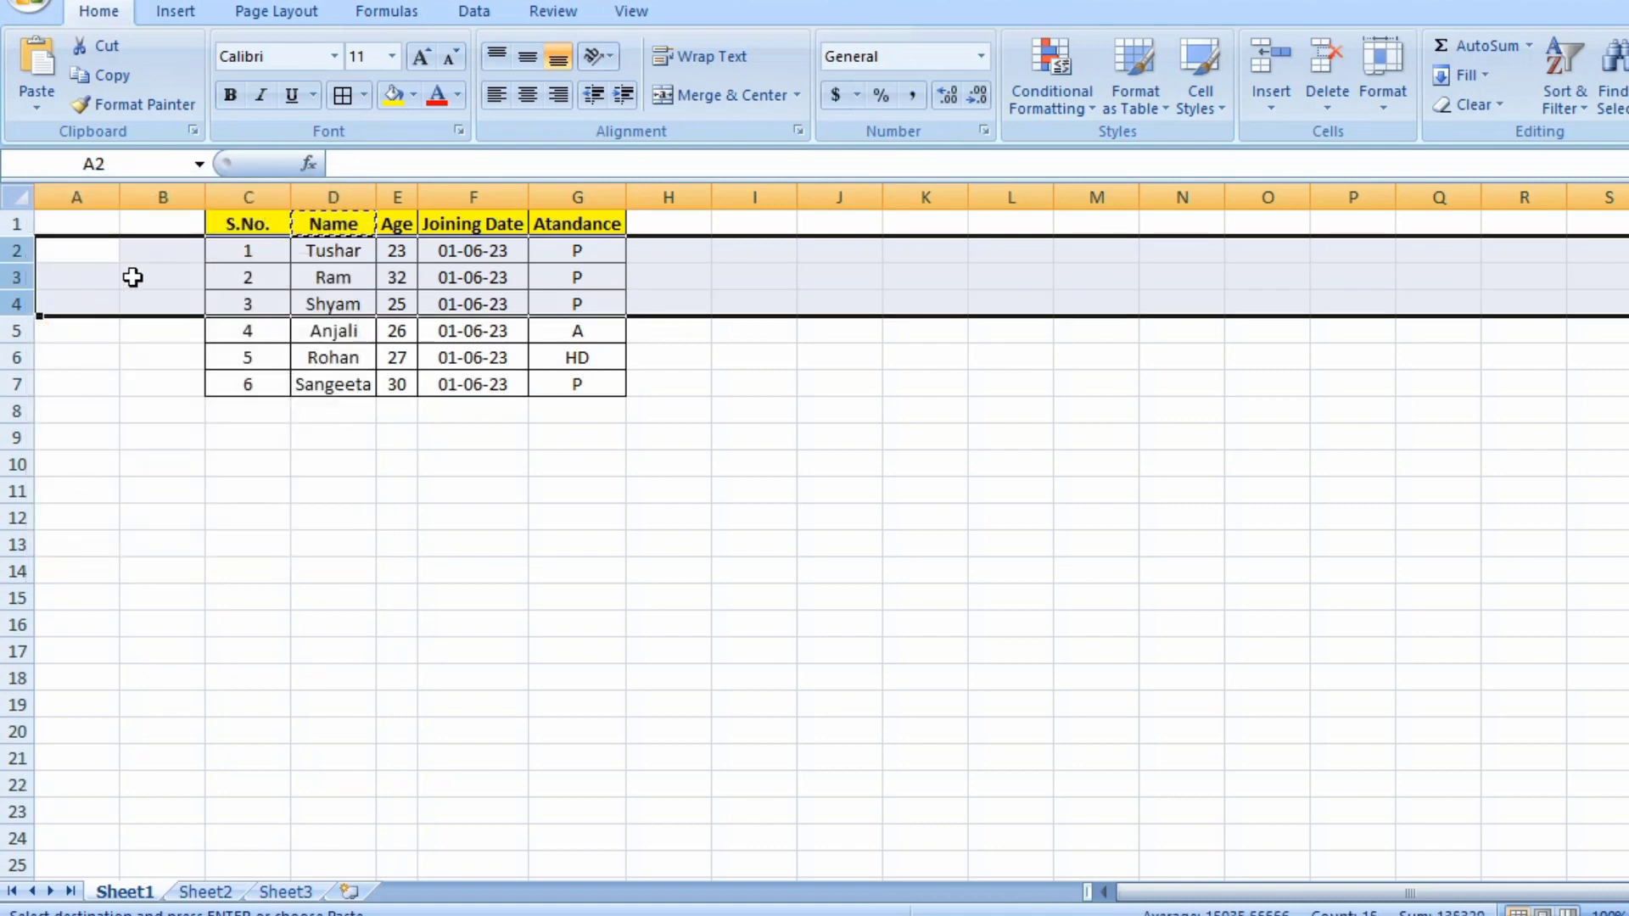
pyautogui.click(132, 277)
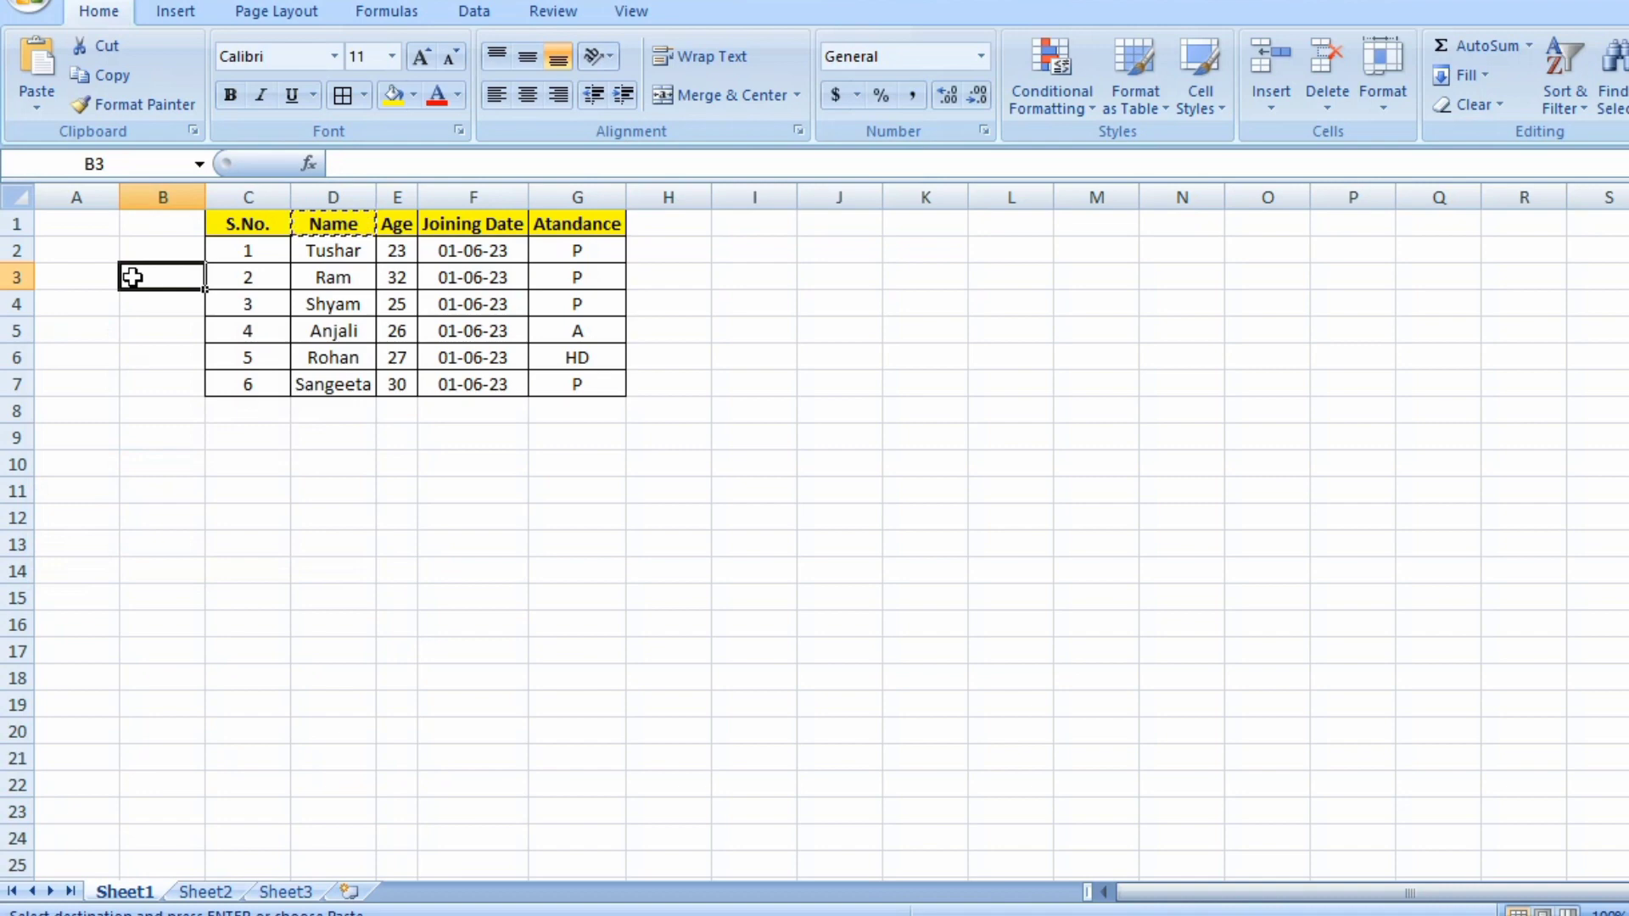
pyautogui.press('Right')
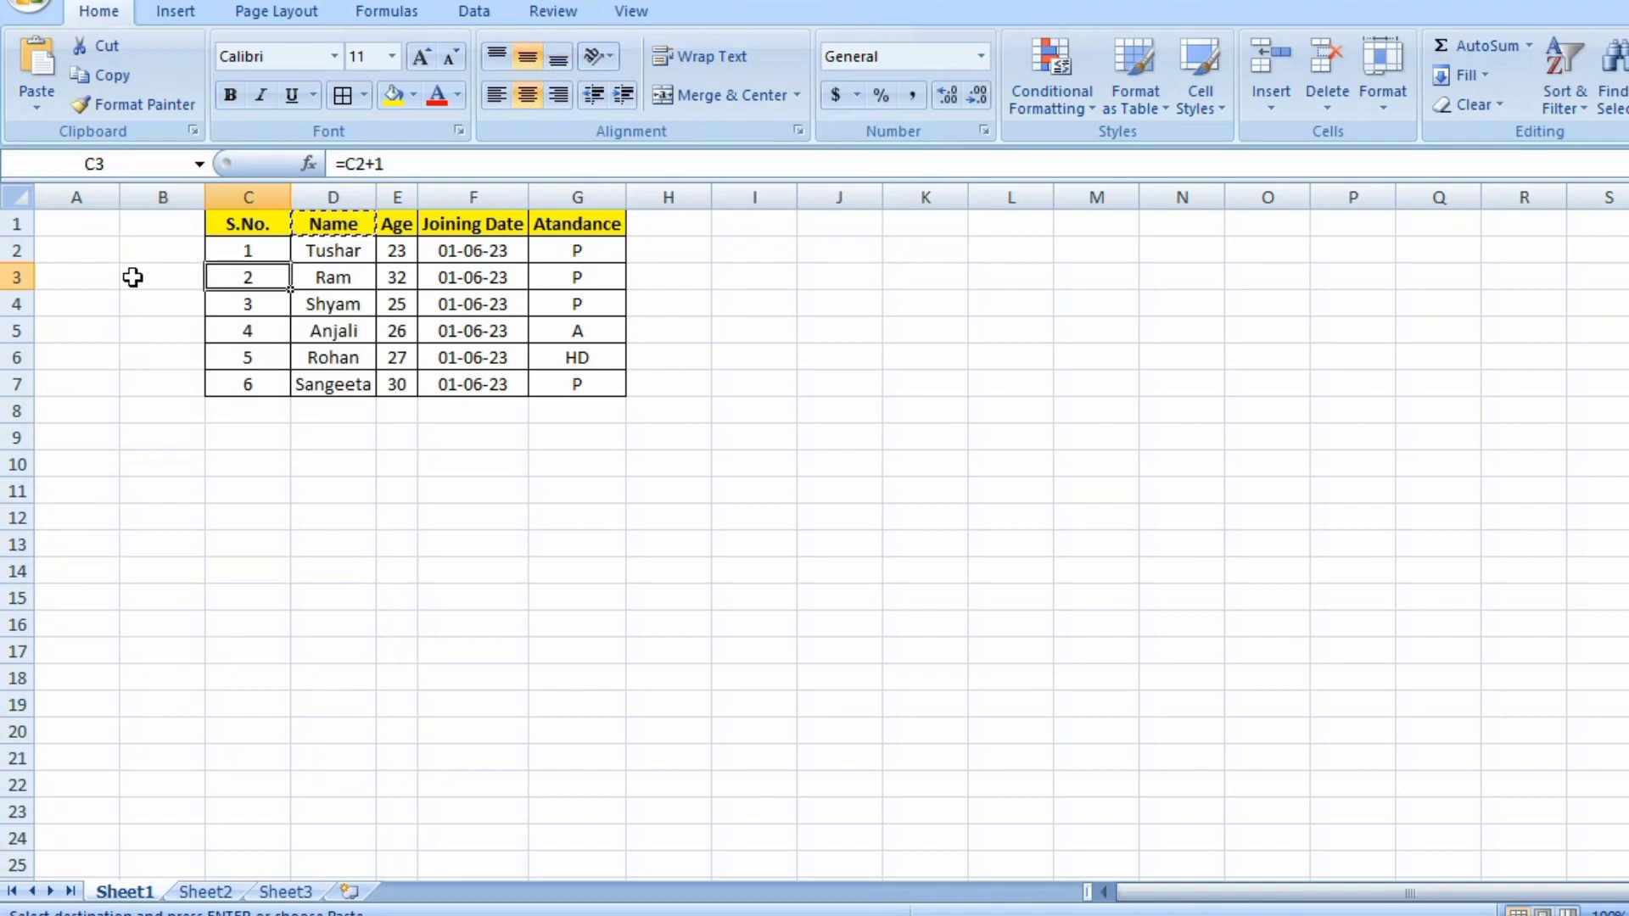
pyautogui.hotkey('shift', 'Down')
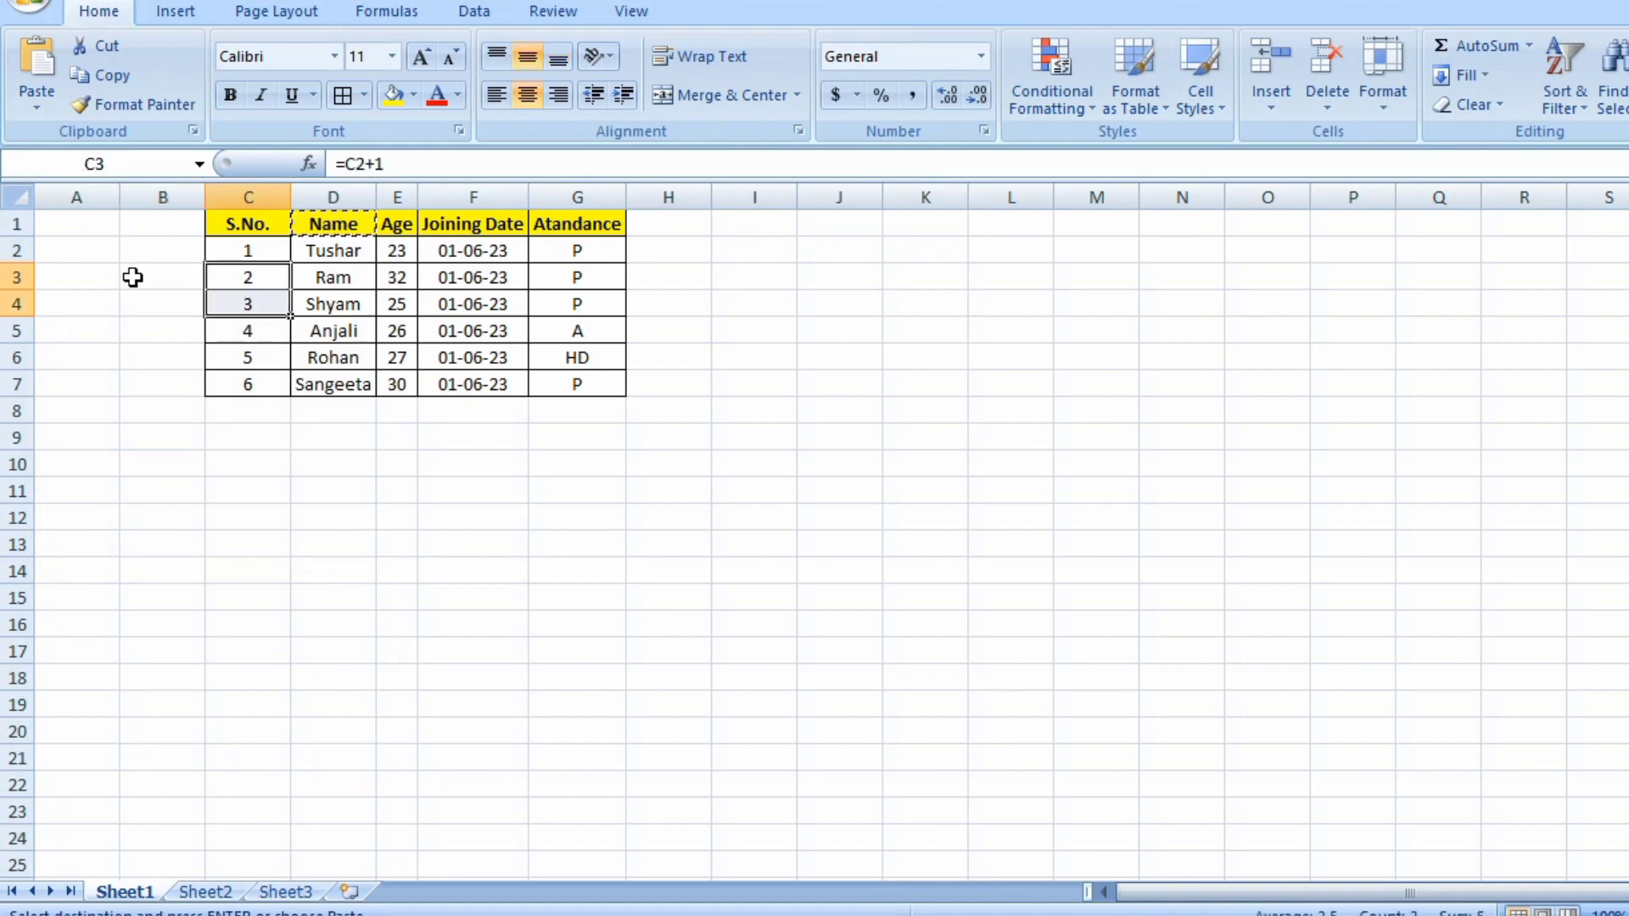
pyautogui.press('Right')
pyautogui.hotkey('shift', 'Down')
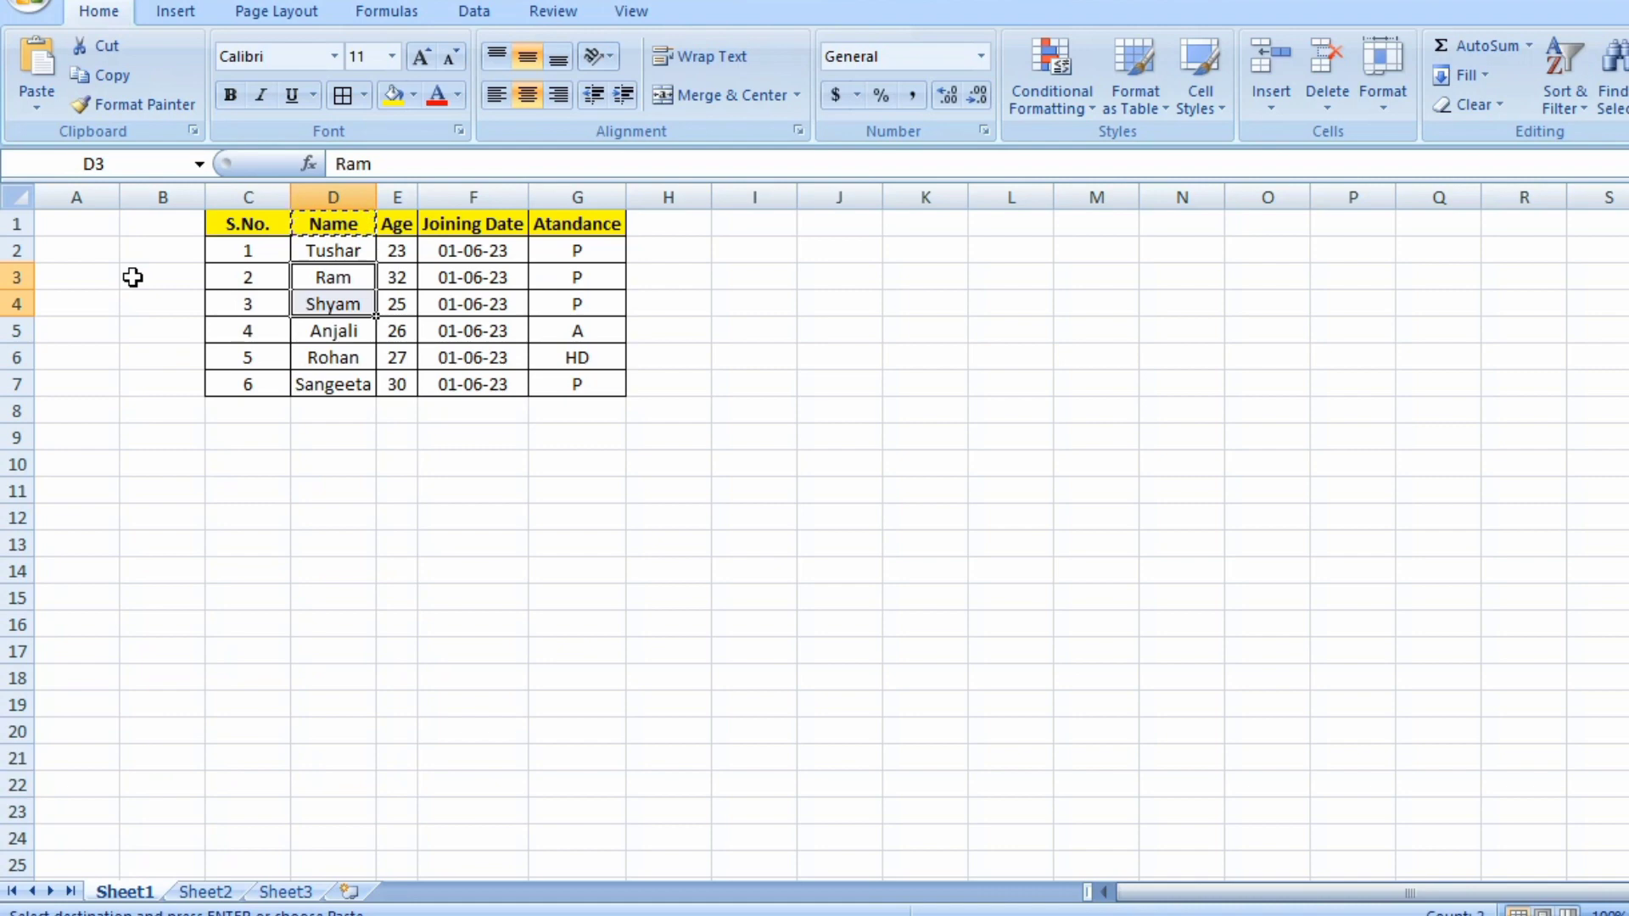
pyautogui.press('Left')
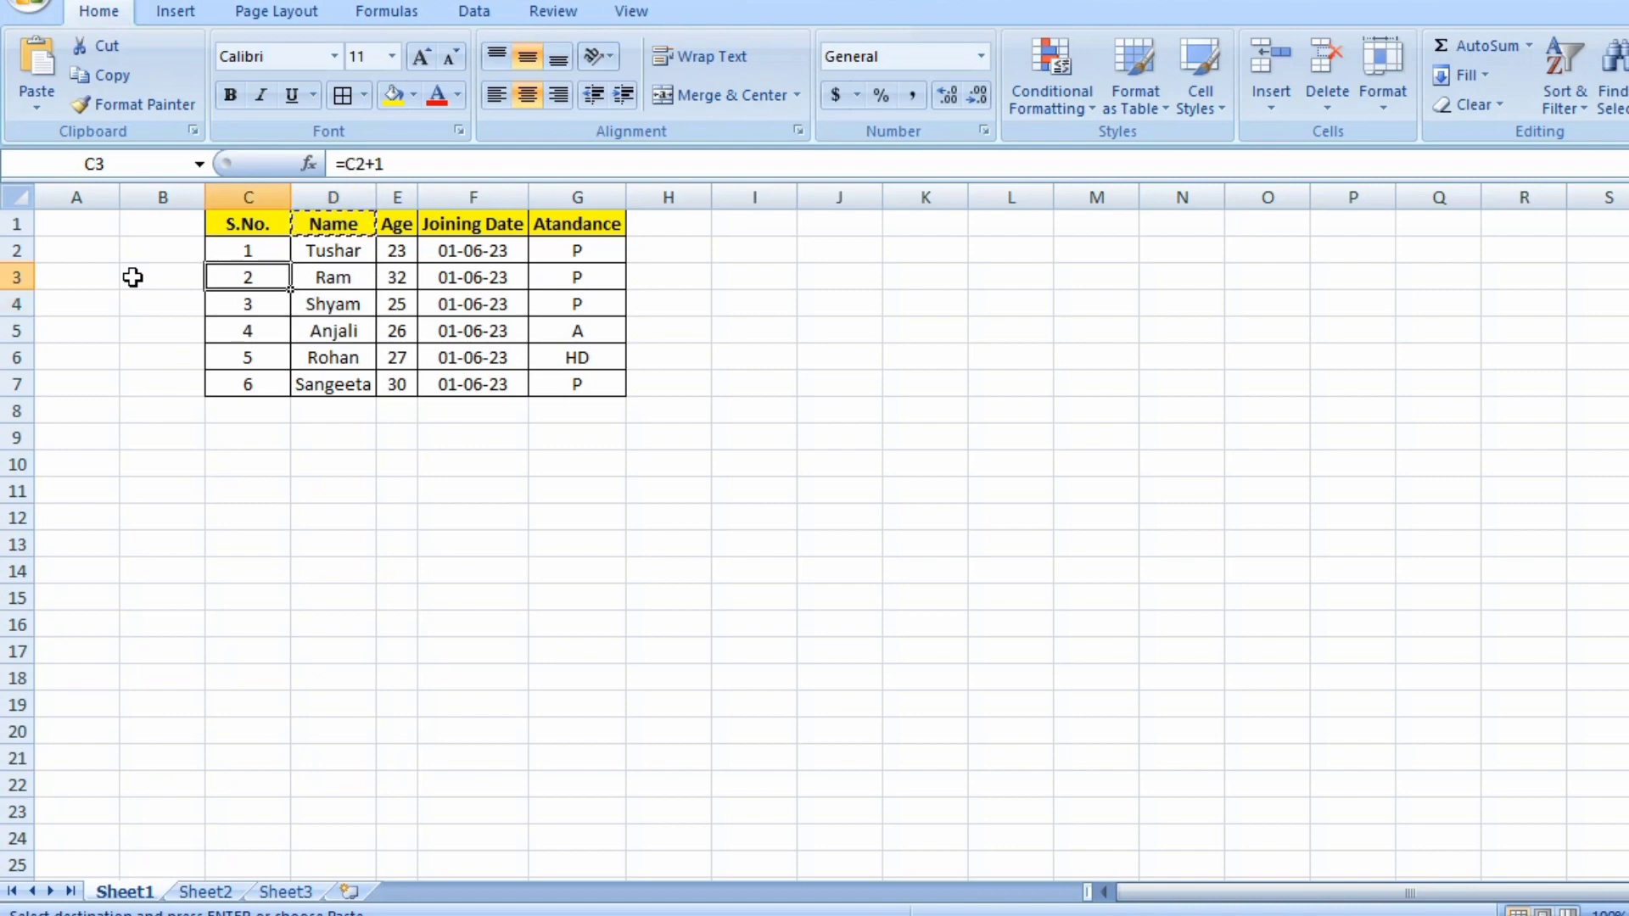
# Insert a blank row at row 3 and undo the insertion.
pyautogui.hotkey('shift', 'space')
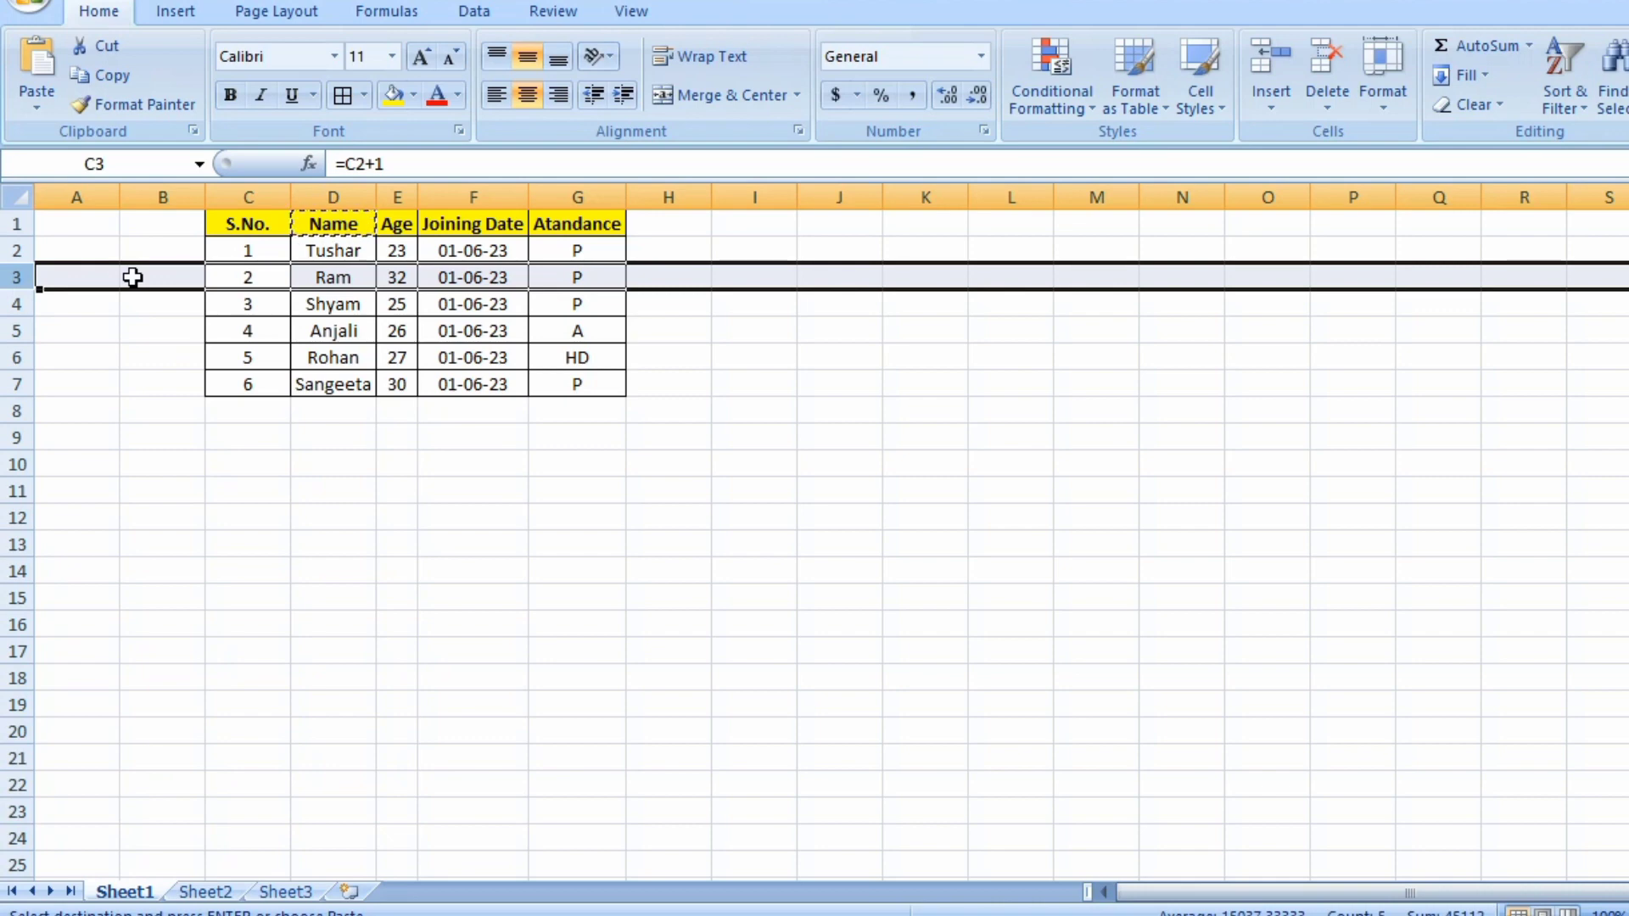
pyautogui.rightClick(17, 277)
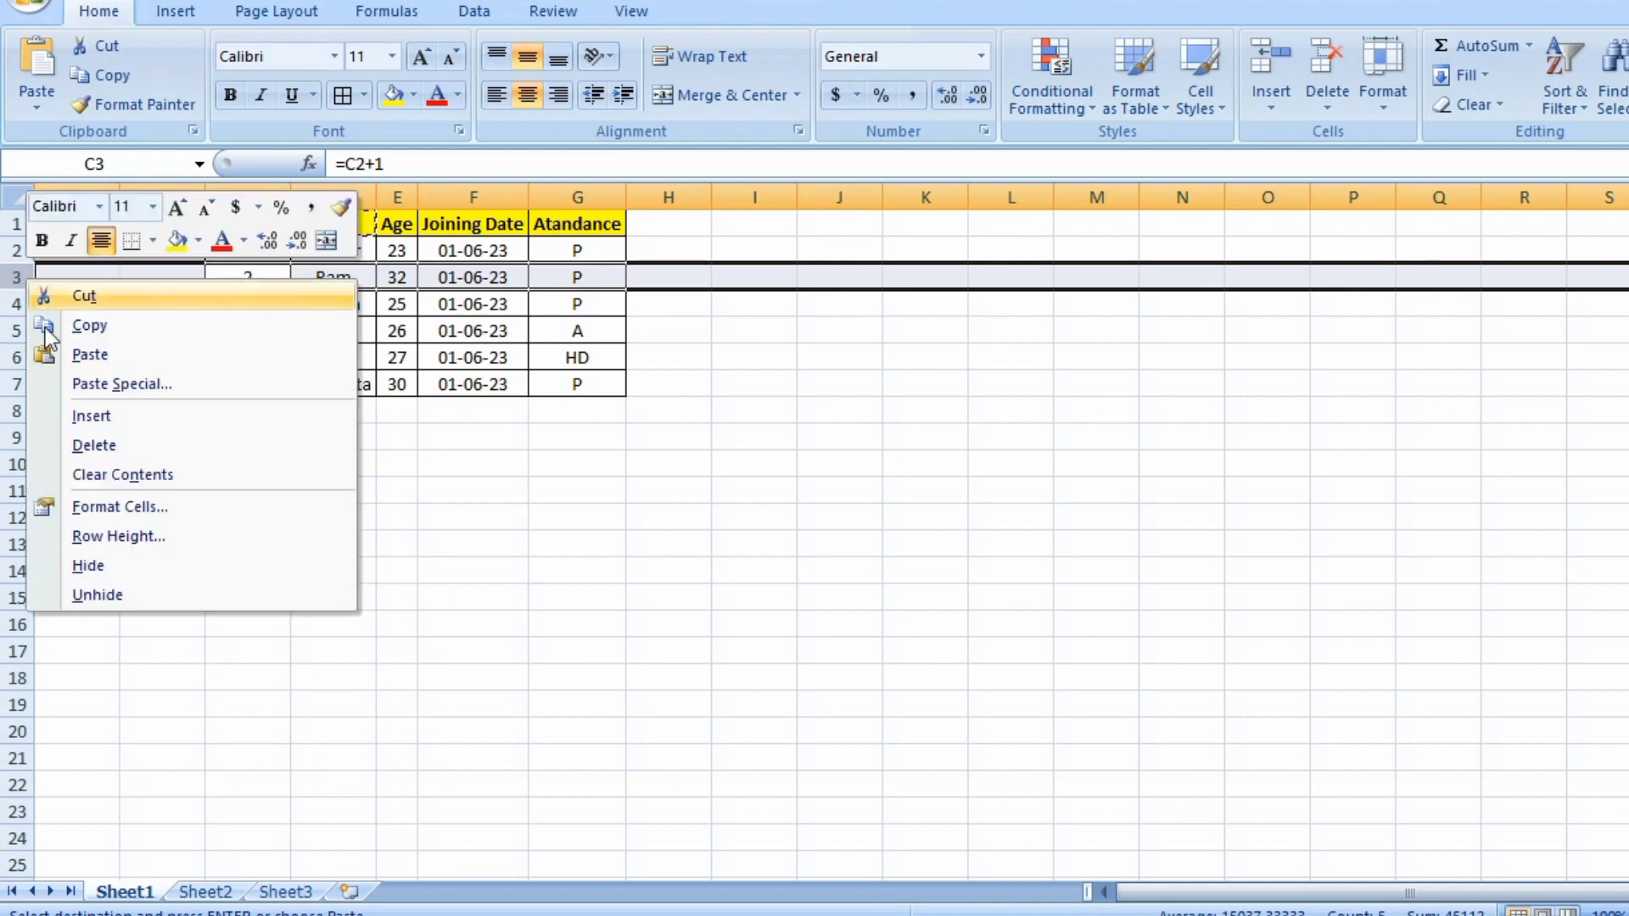
pyautogui.click(95, 421)
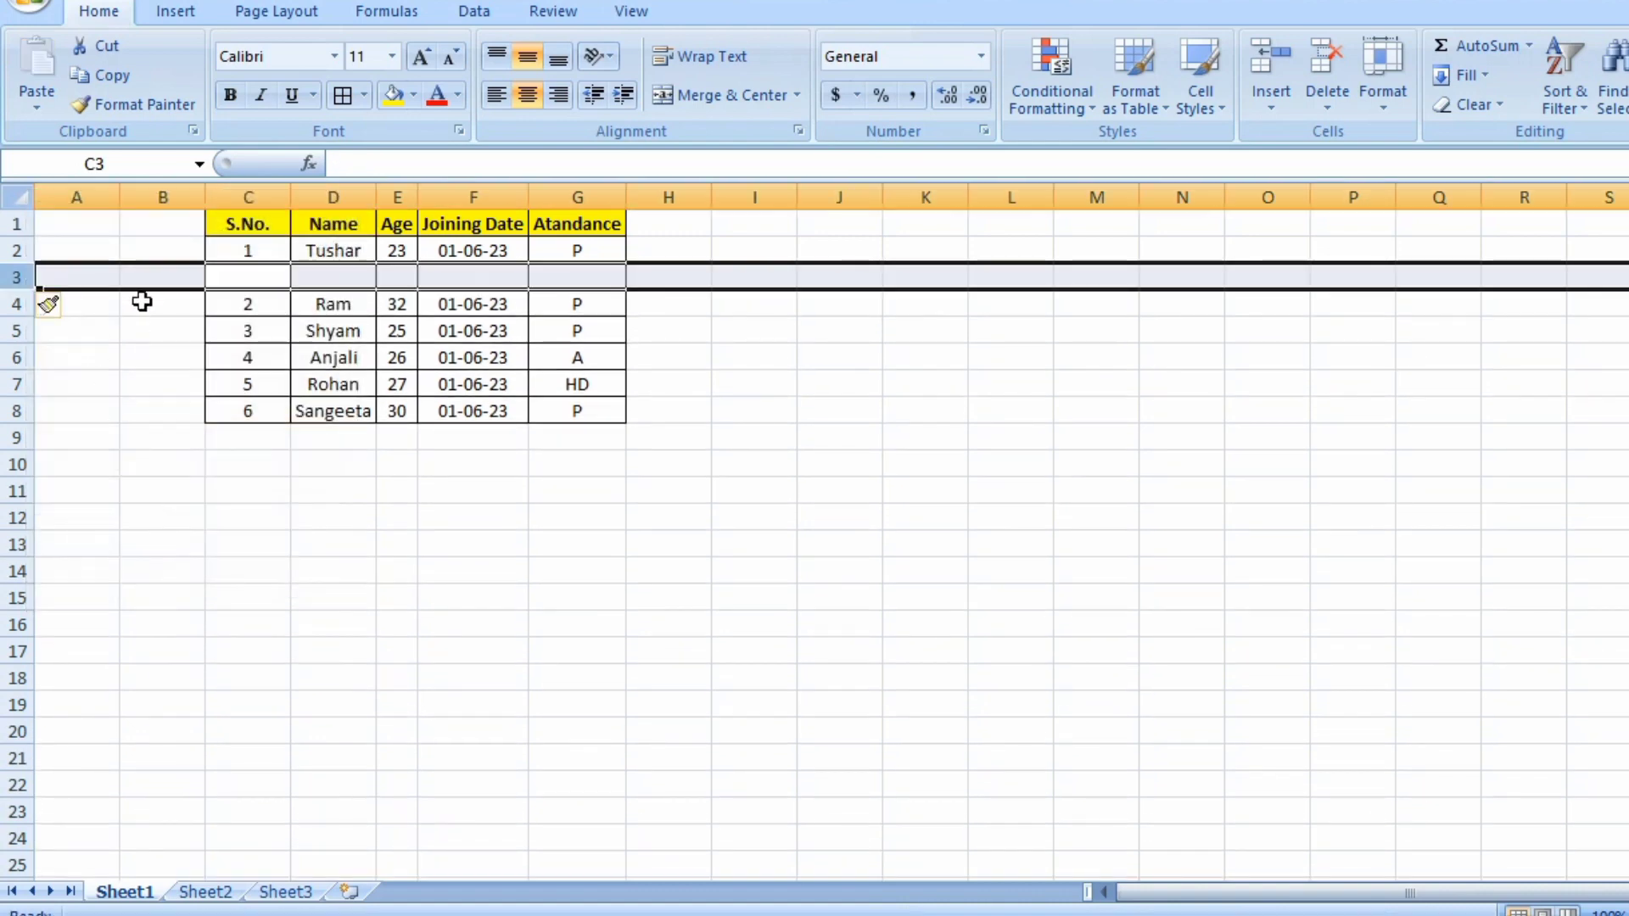
pyautogui.click(160, 277)
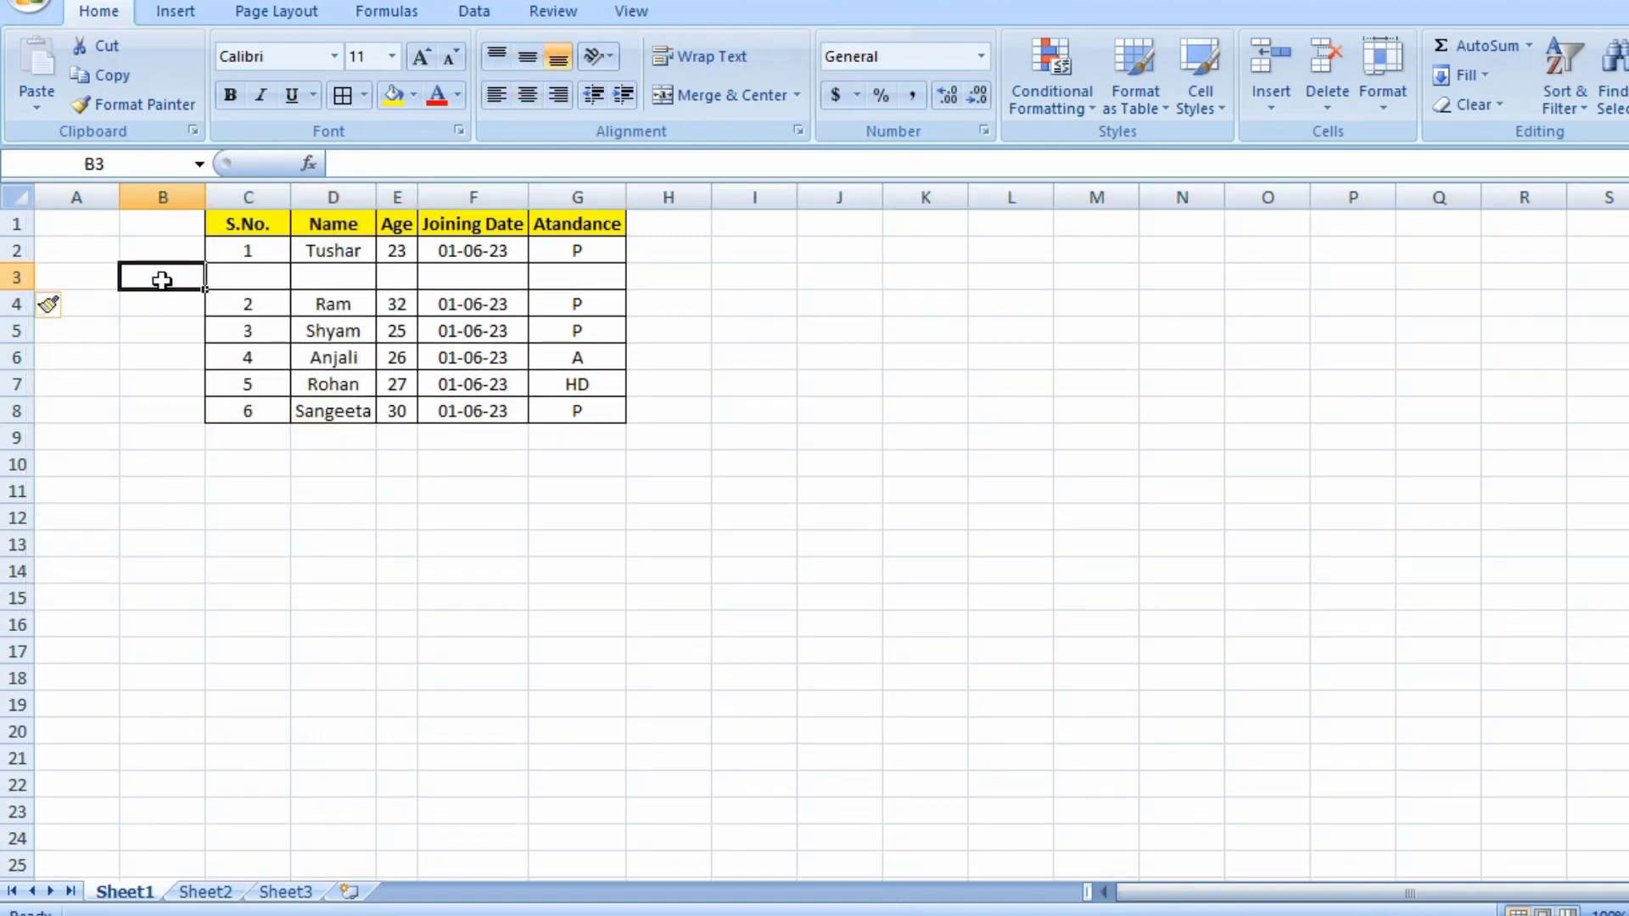
pyautogui.click(251, 275)
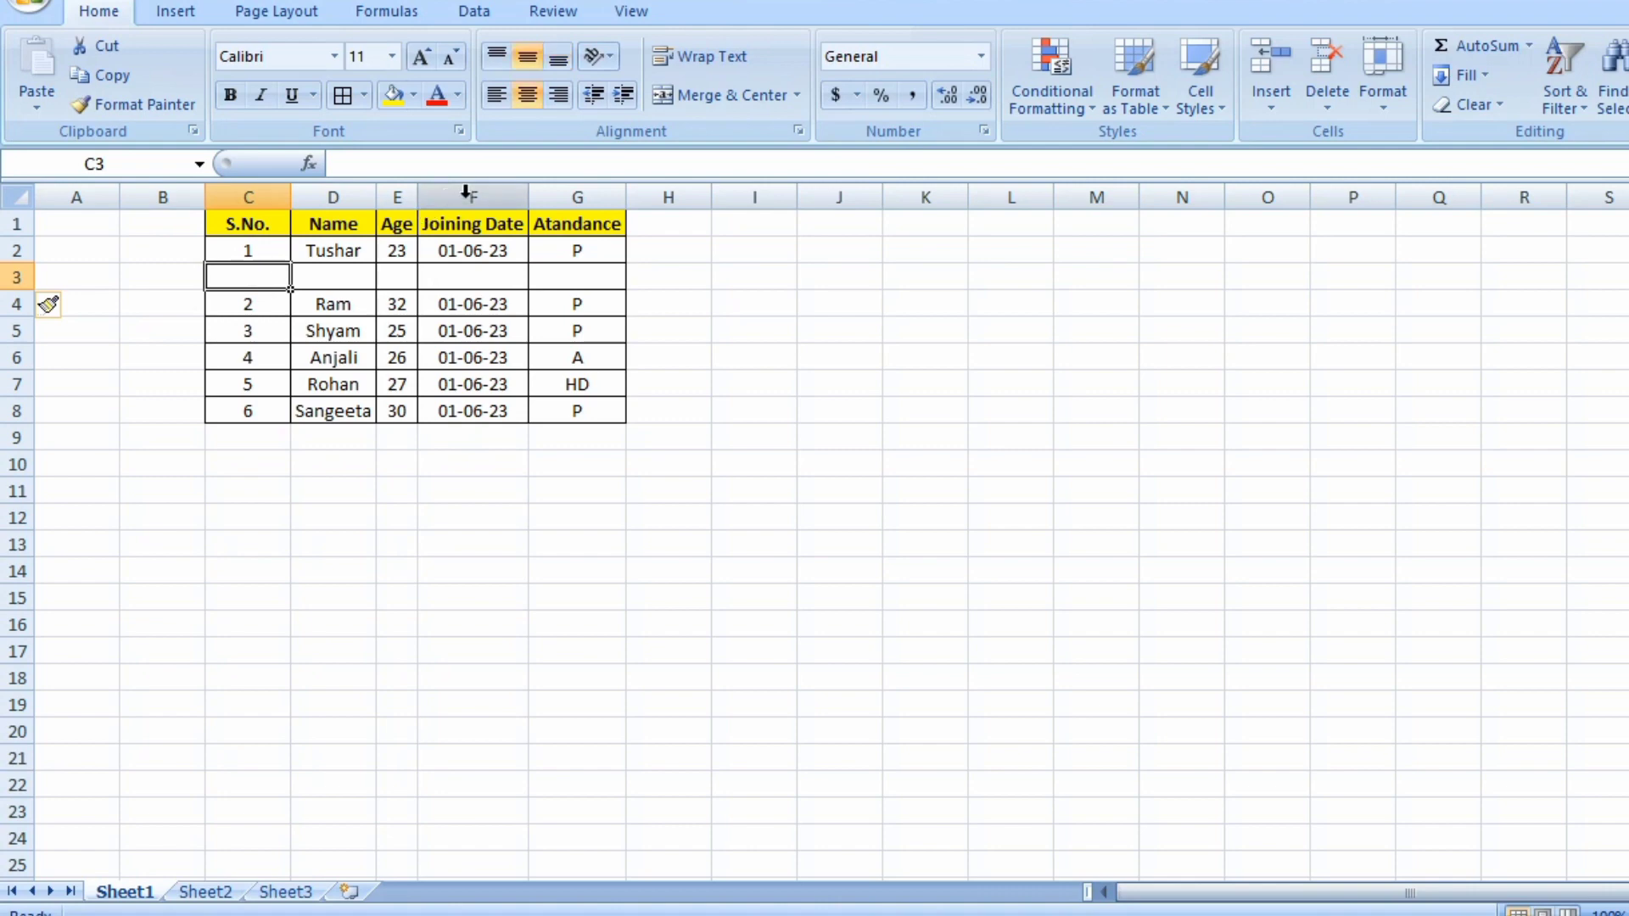
pyautogui.hotkey('ctrl', 'z')
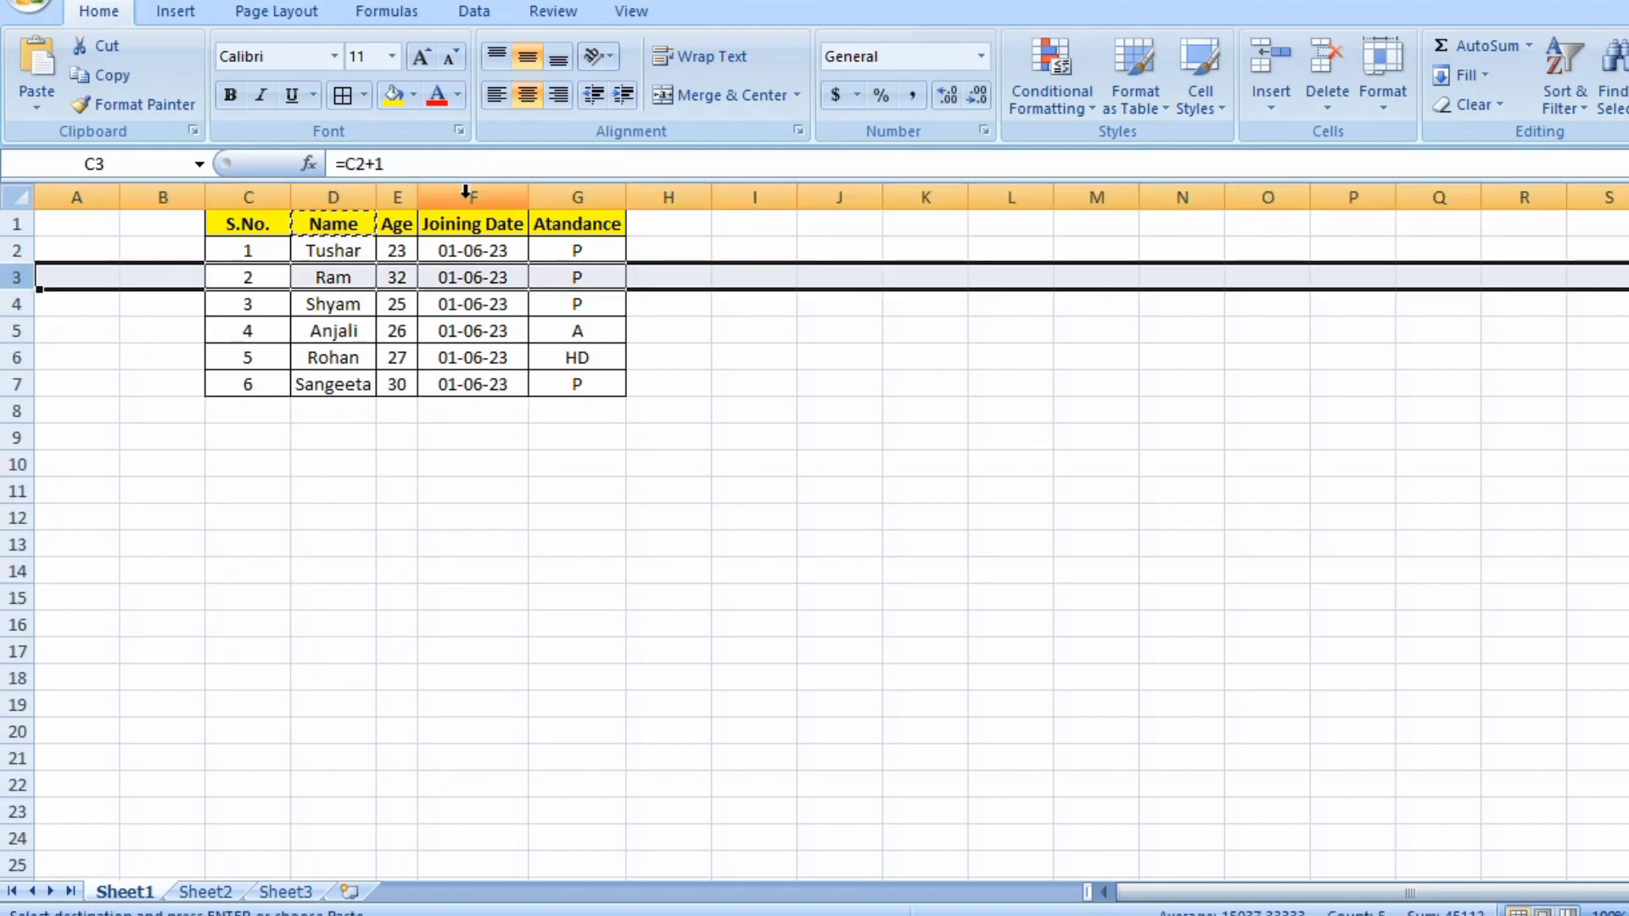
# Select the Age column and insert a blank column in its place.
pyautogui.click(399, 197)
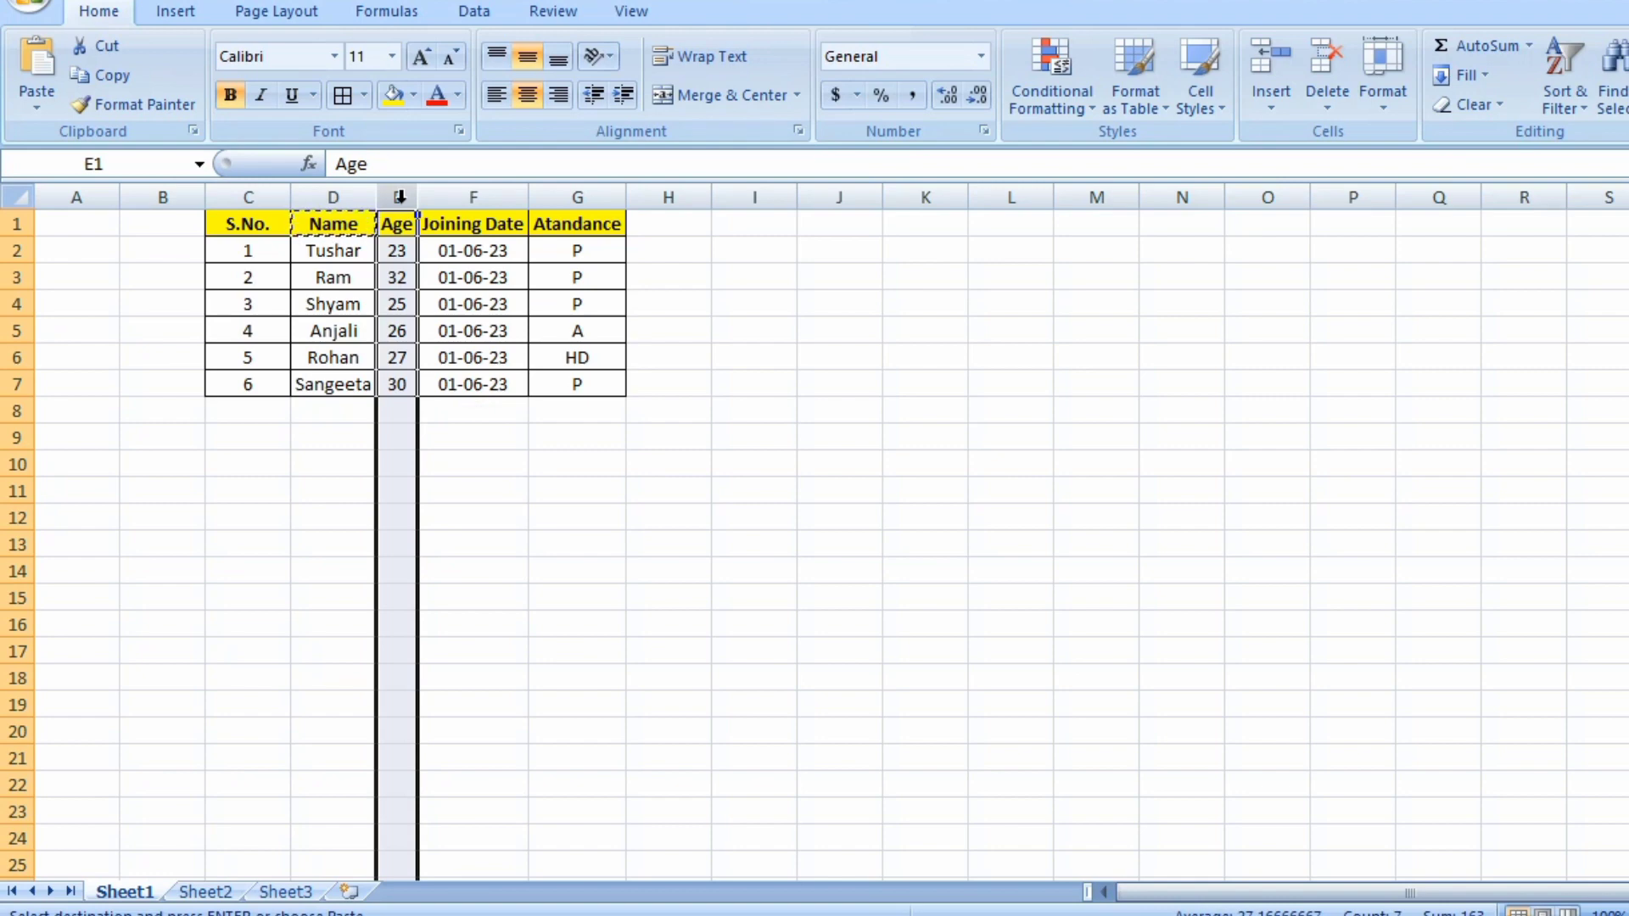
pyautogui.rightClick(399, 198)
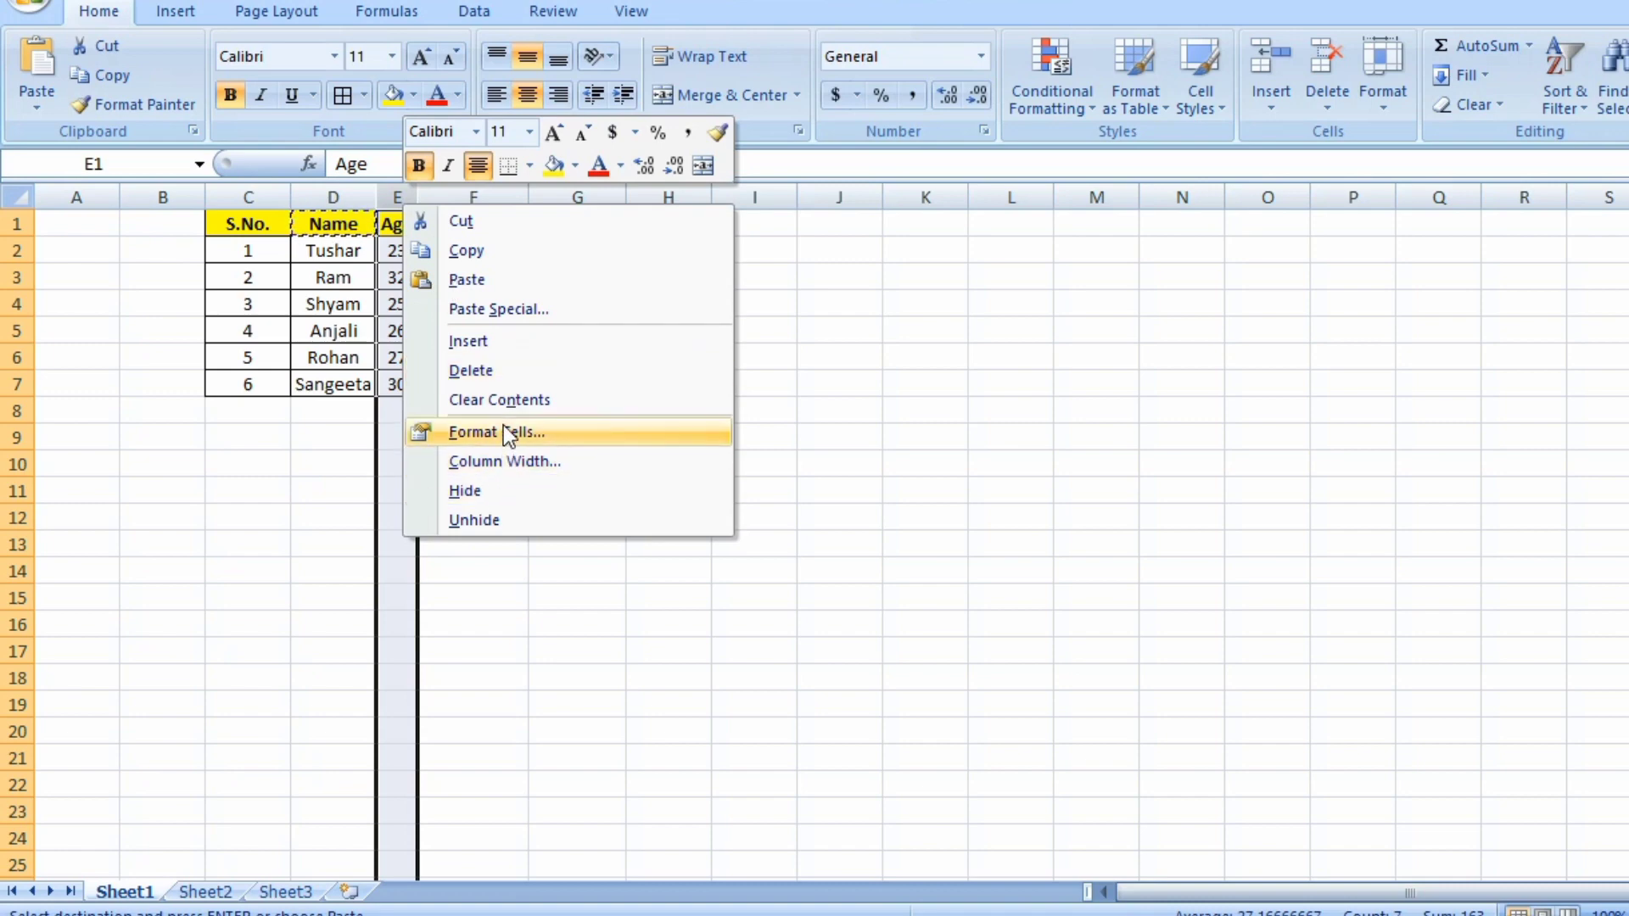
pyautogui.click(501, 344)
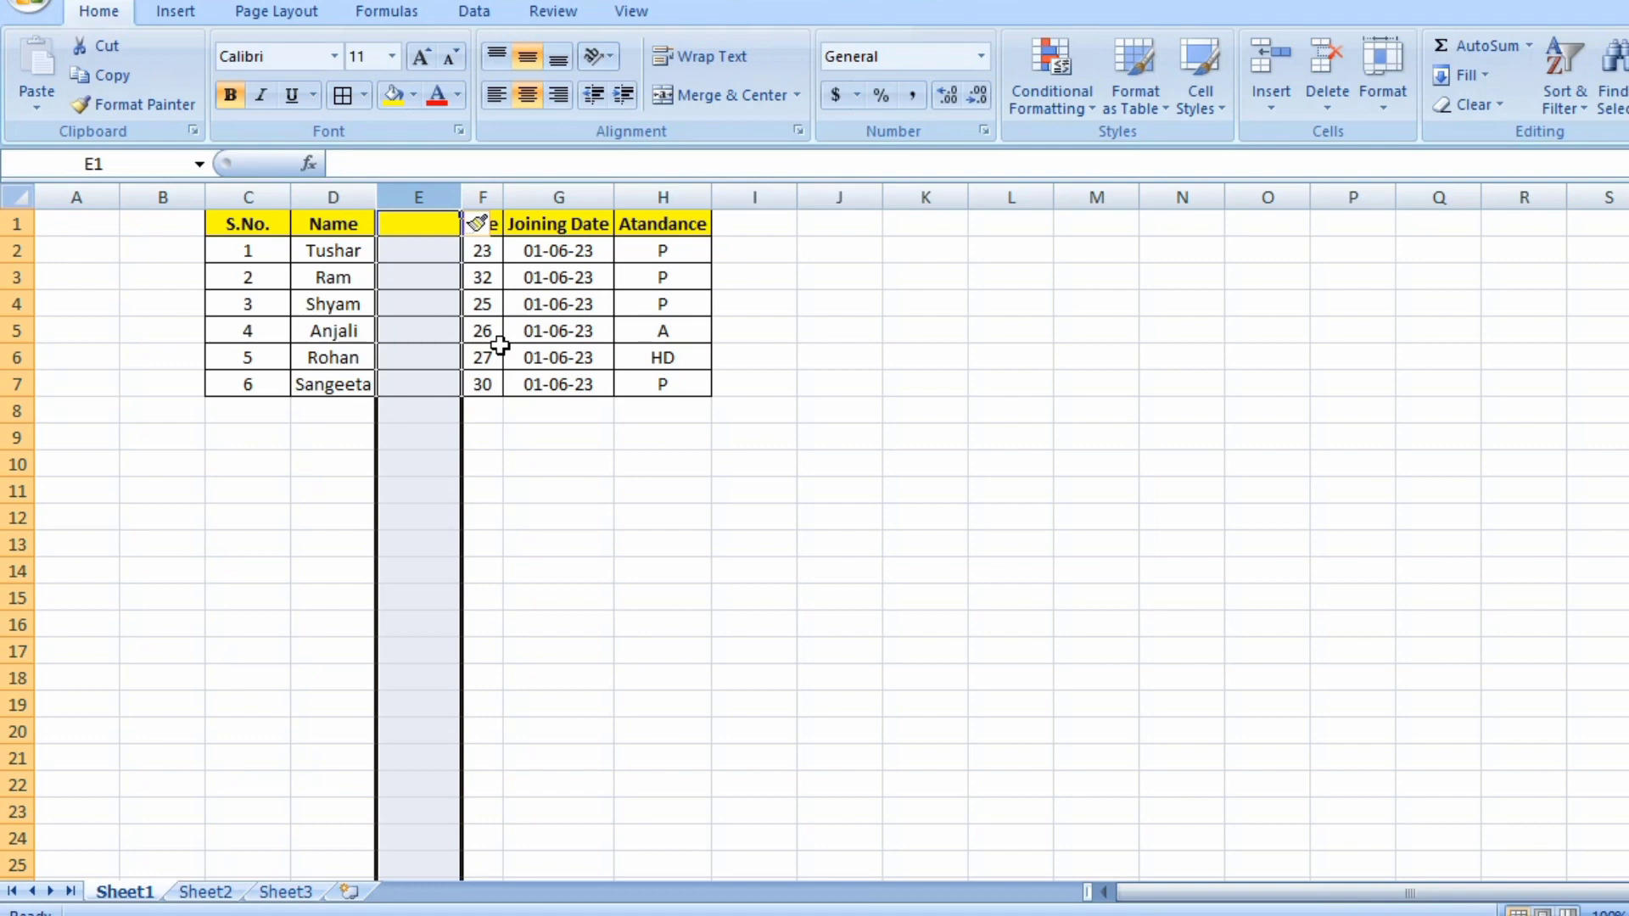
# Undo the blank column insertion before the Age column.
pyautogui.hotkey('ctrl', 'z')
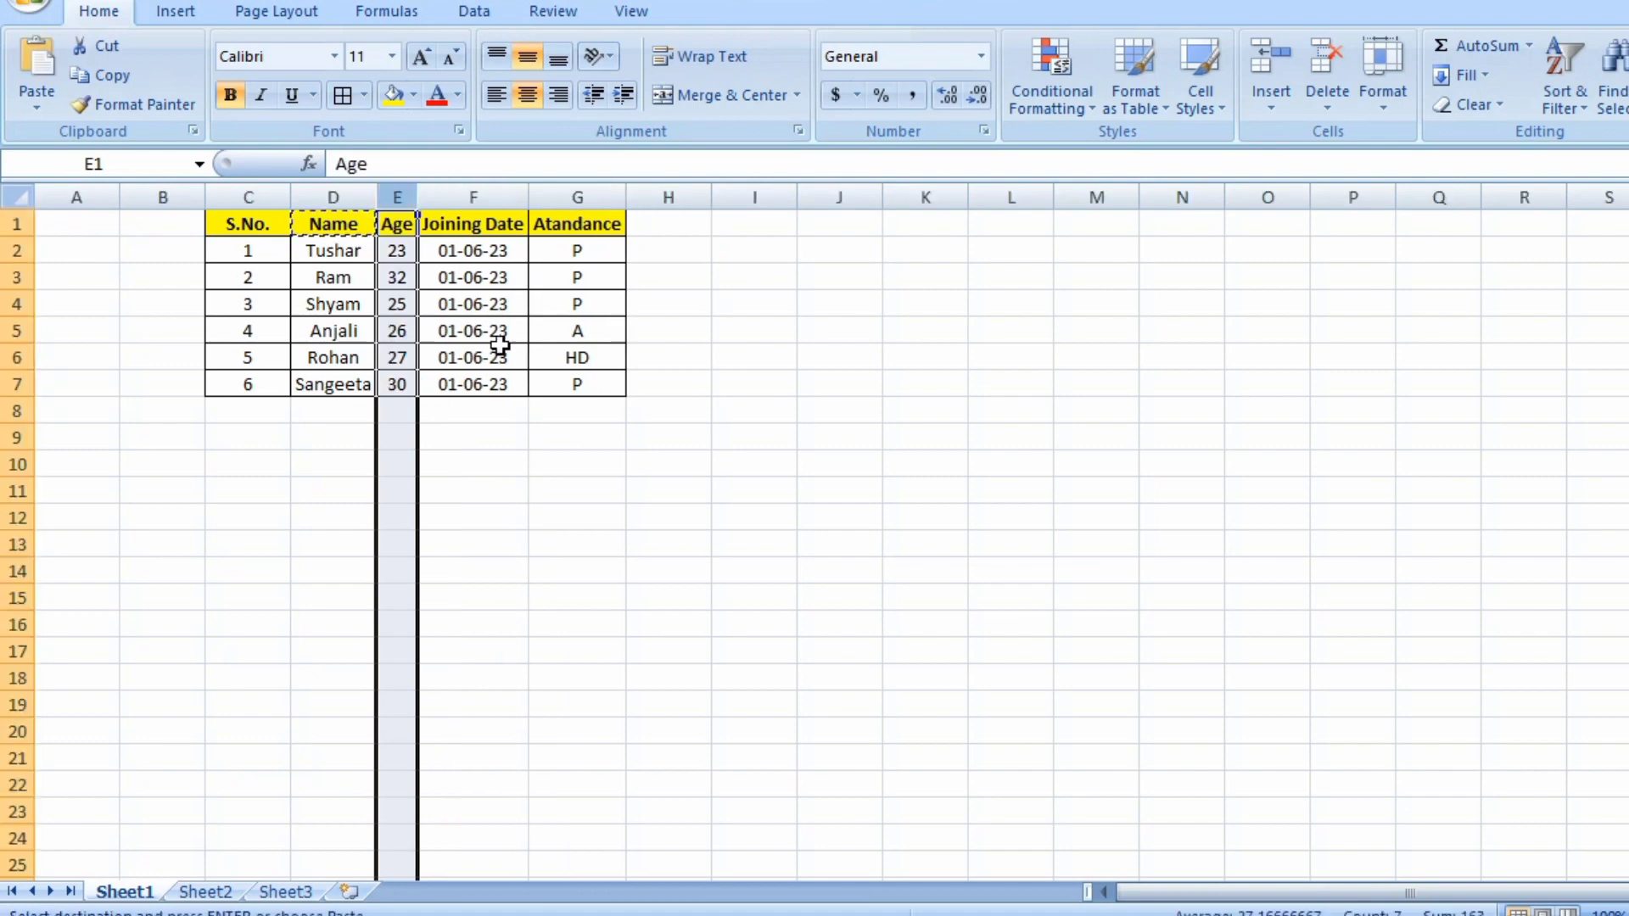
# Select the Joining Date column and insert a blank column in its place.
pyautogui.click(458, 285)
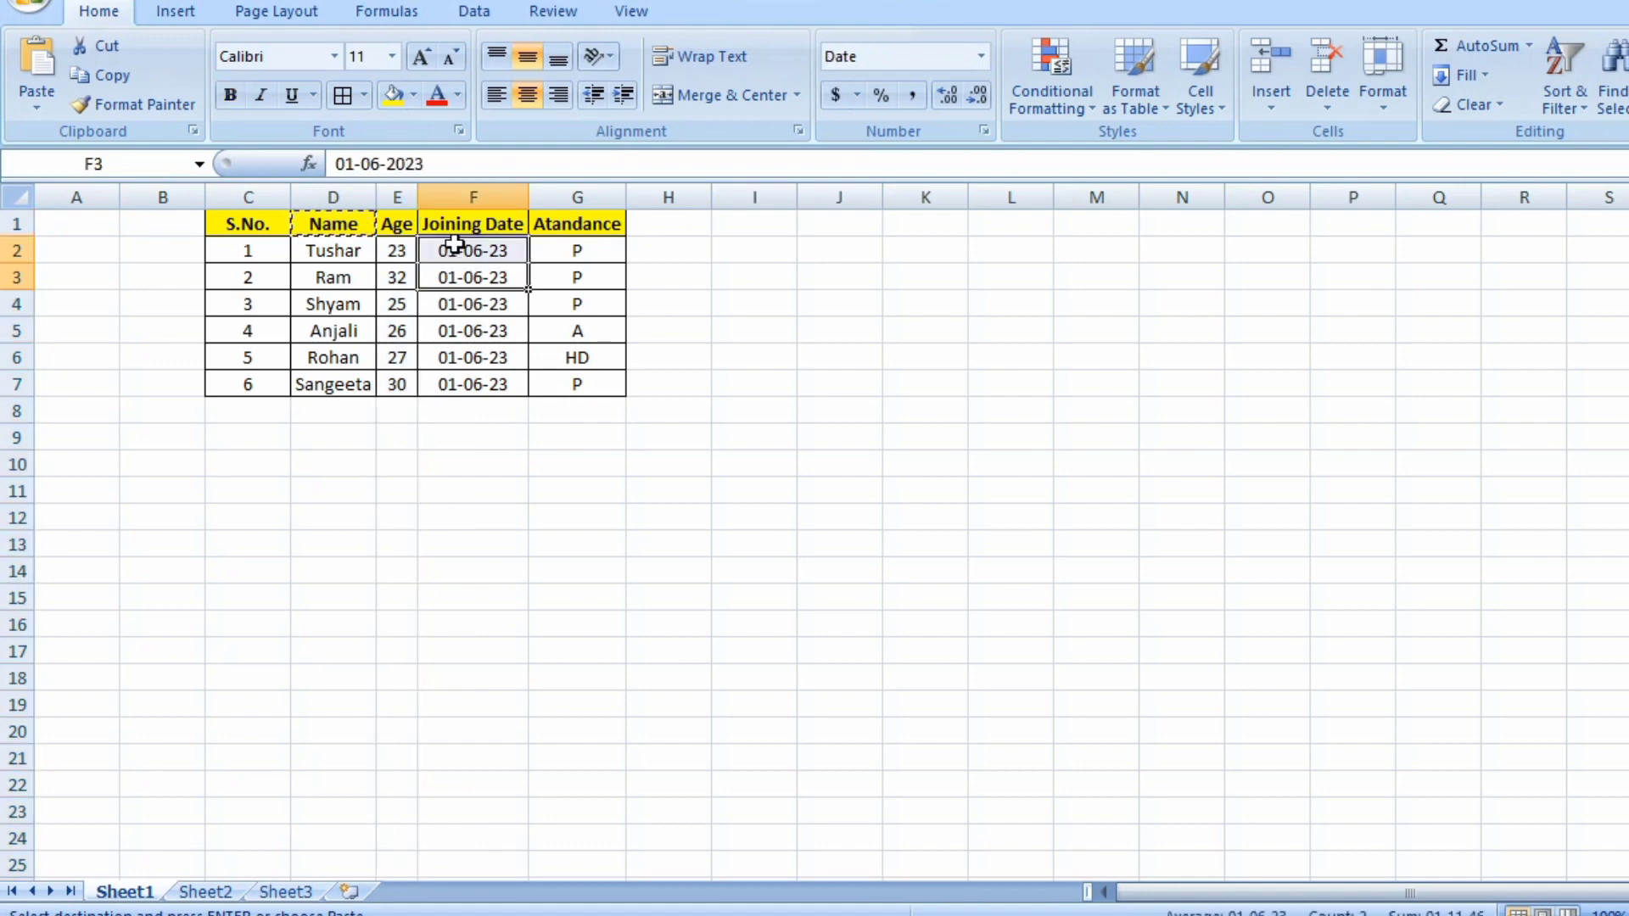
pyautogui.click(459, 195)
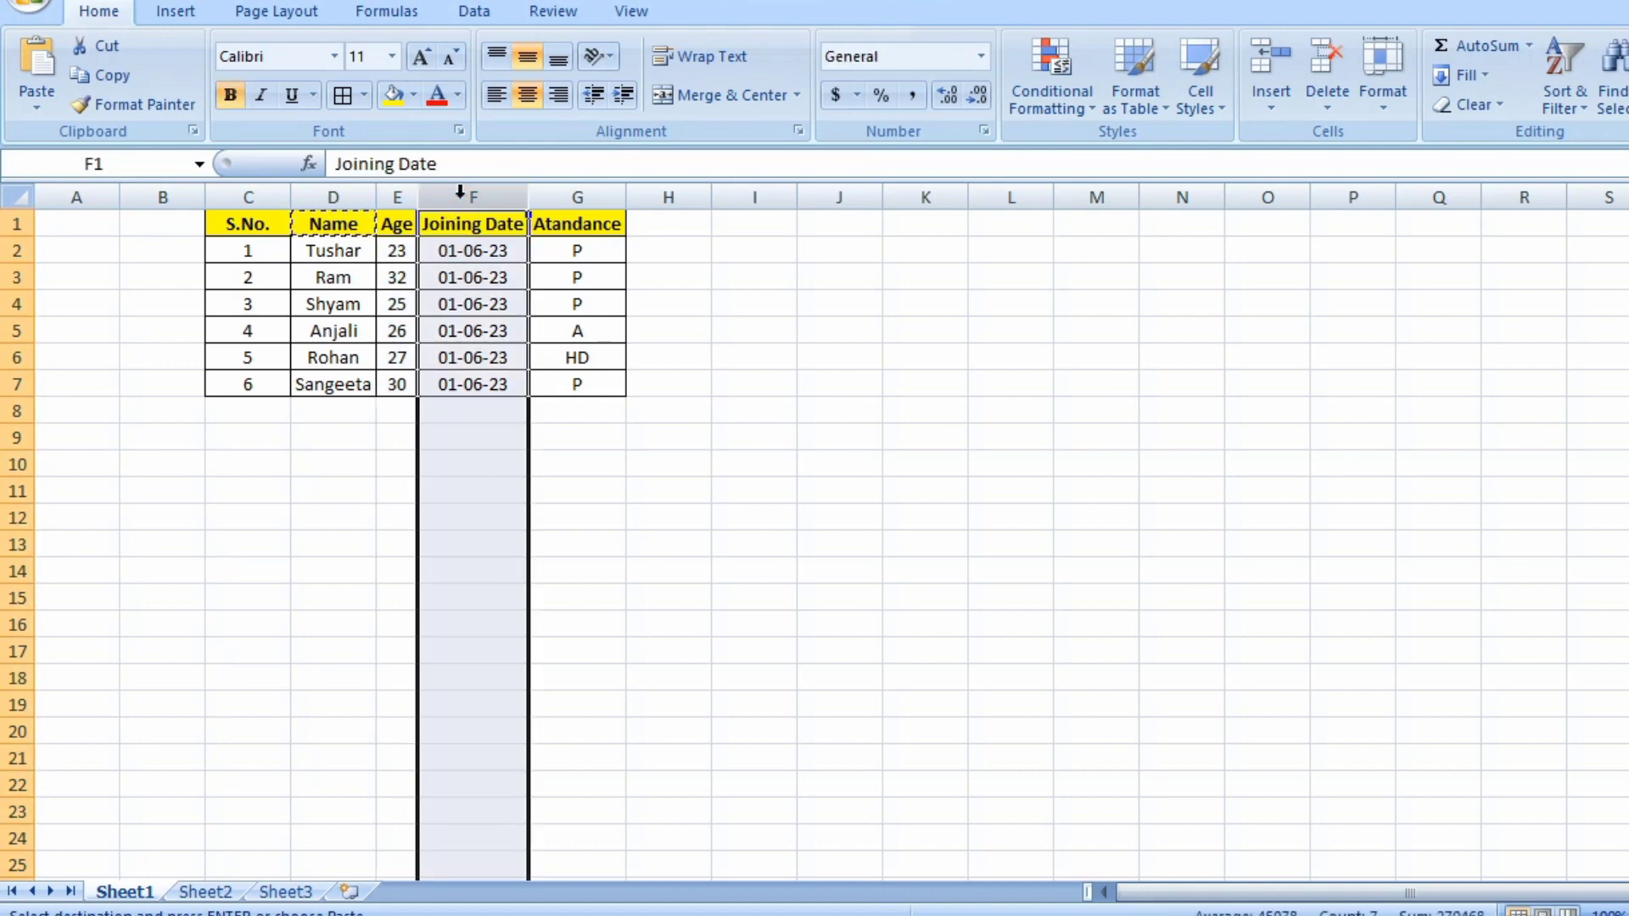
pyautogui.press('Escape')
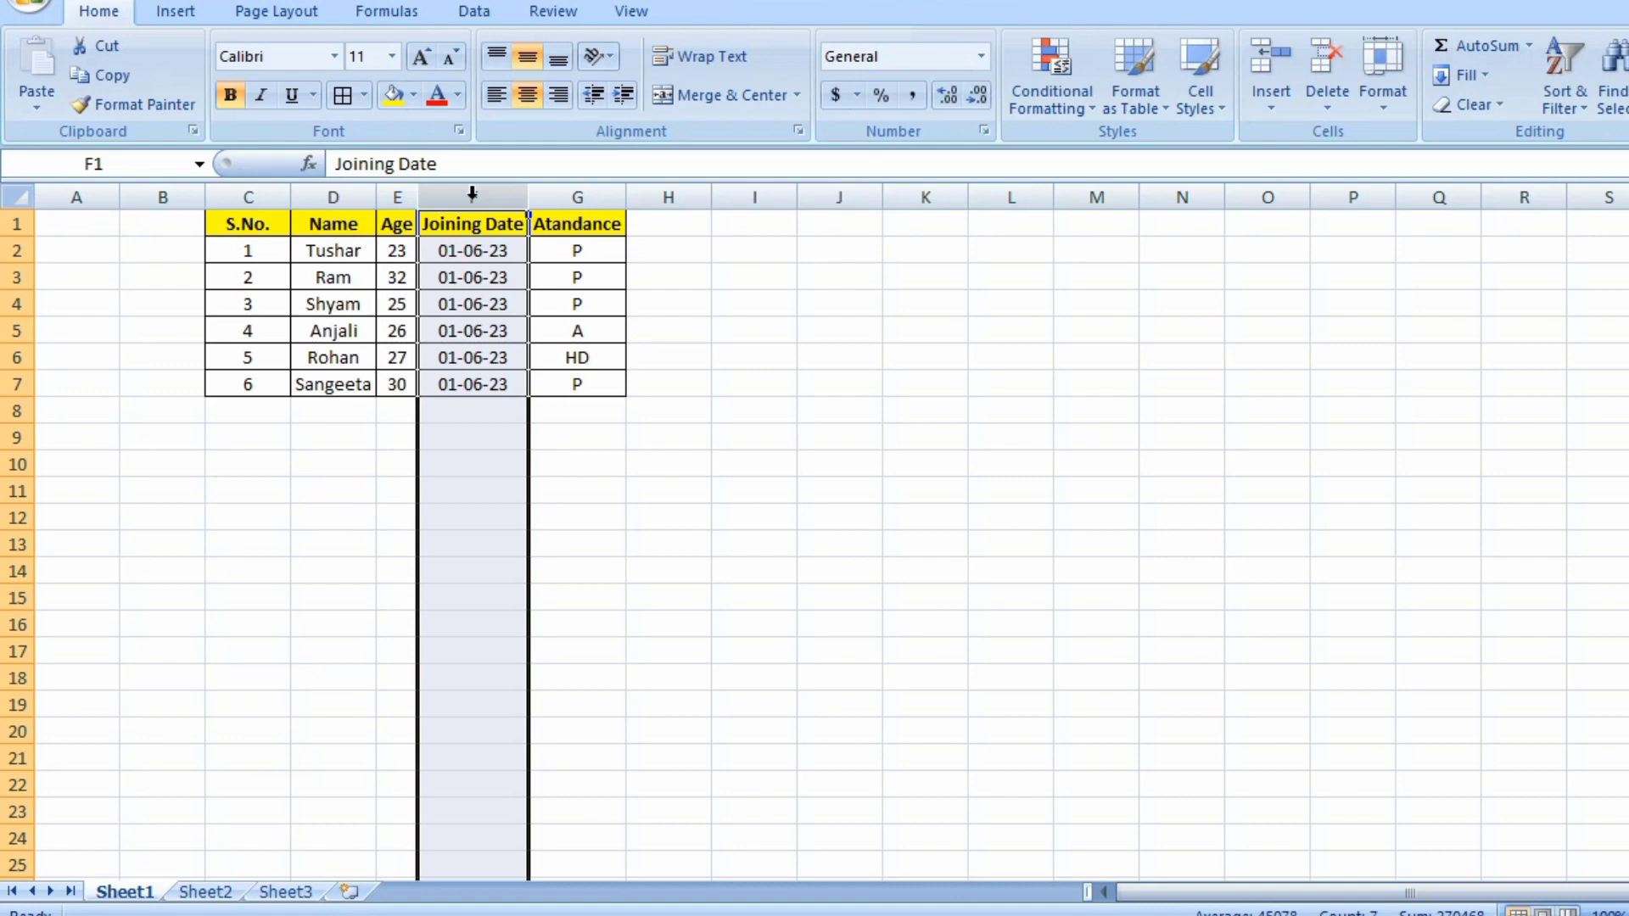
pyautogui.rightClick(471, 194)
pyautogui.click(542, 338)
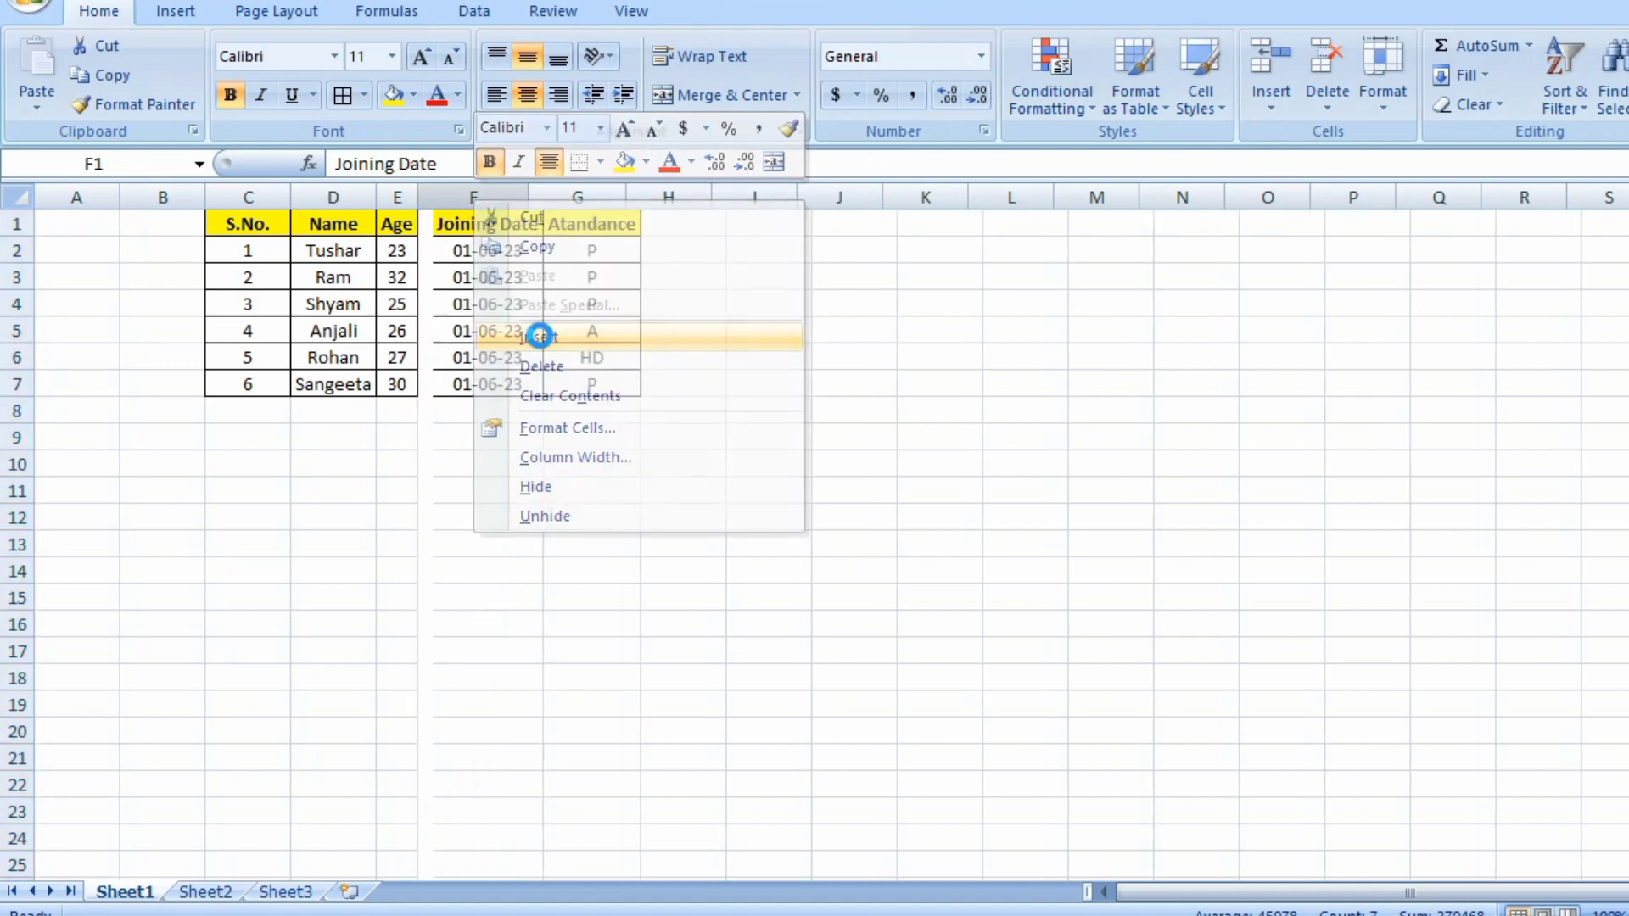
# Select row 4, holding Shyam's record, and insert a blank row there.
pyautogui.click(439, 231)
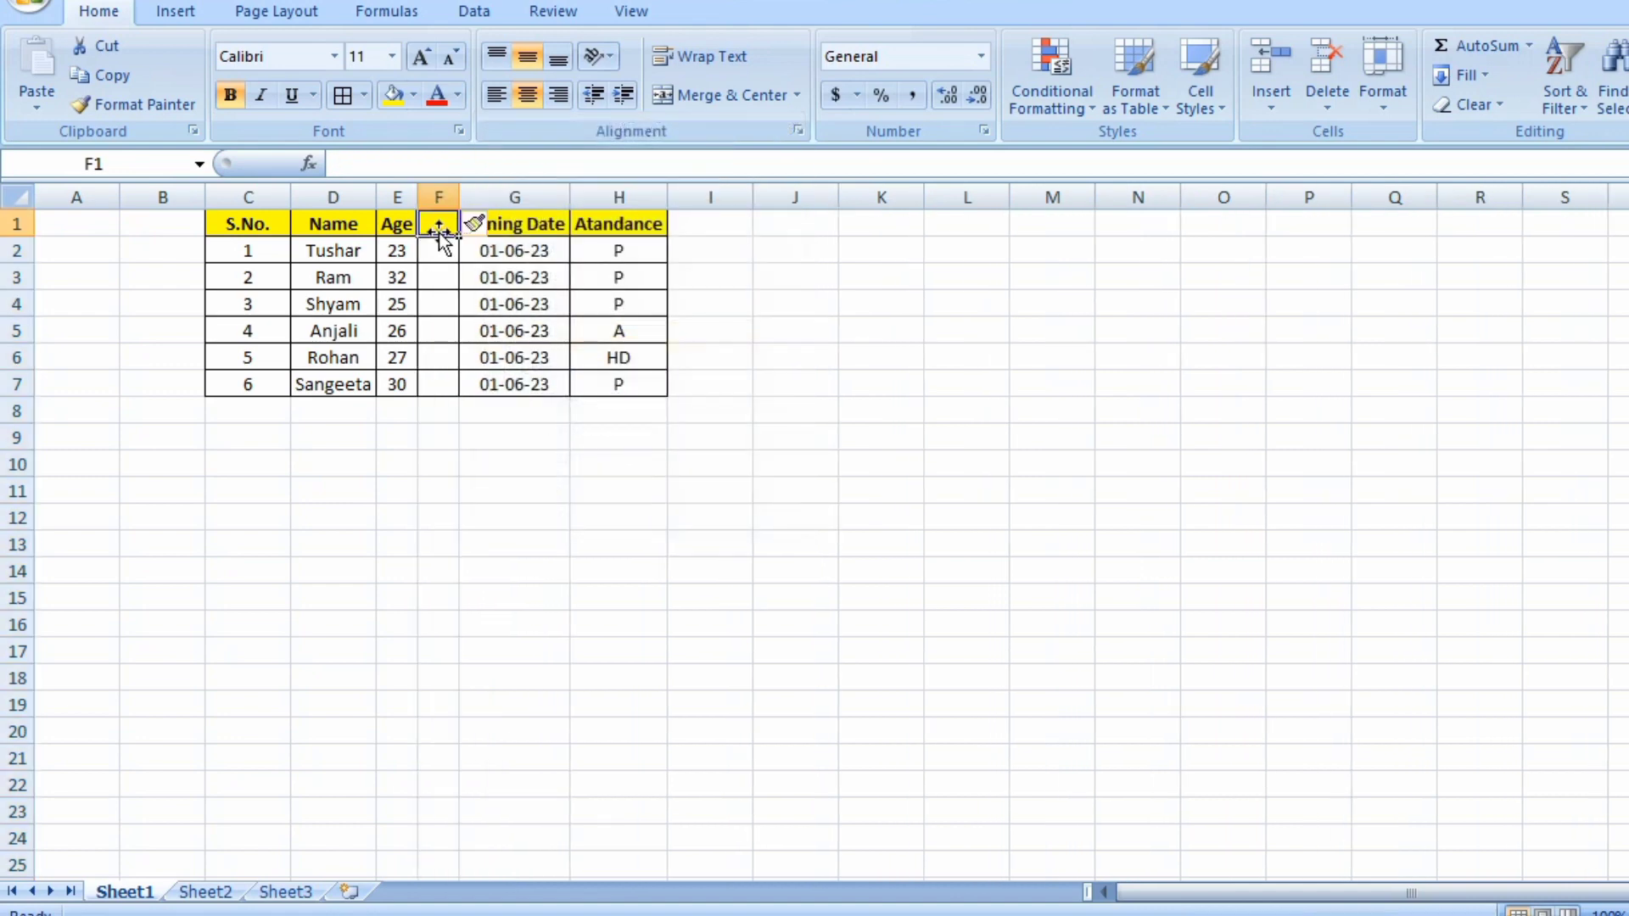
pyautogui.click(18, 302)
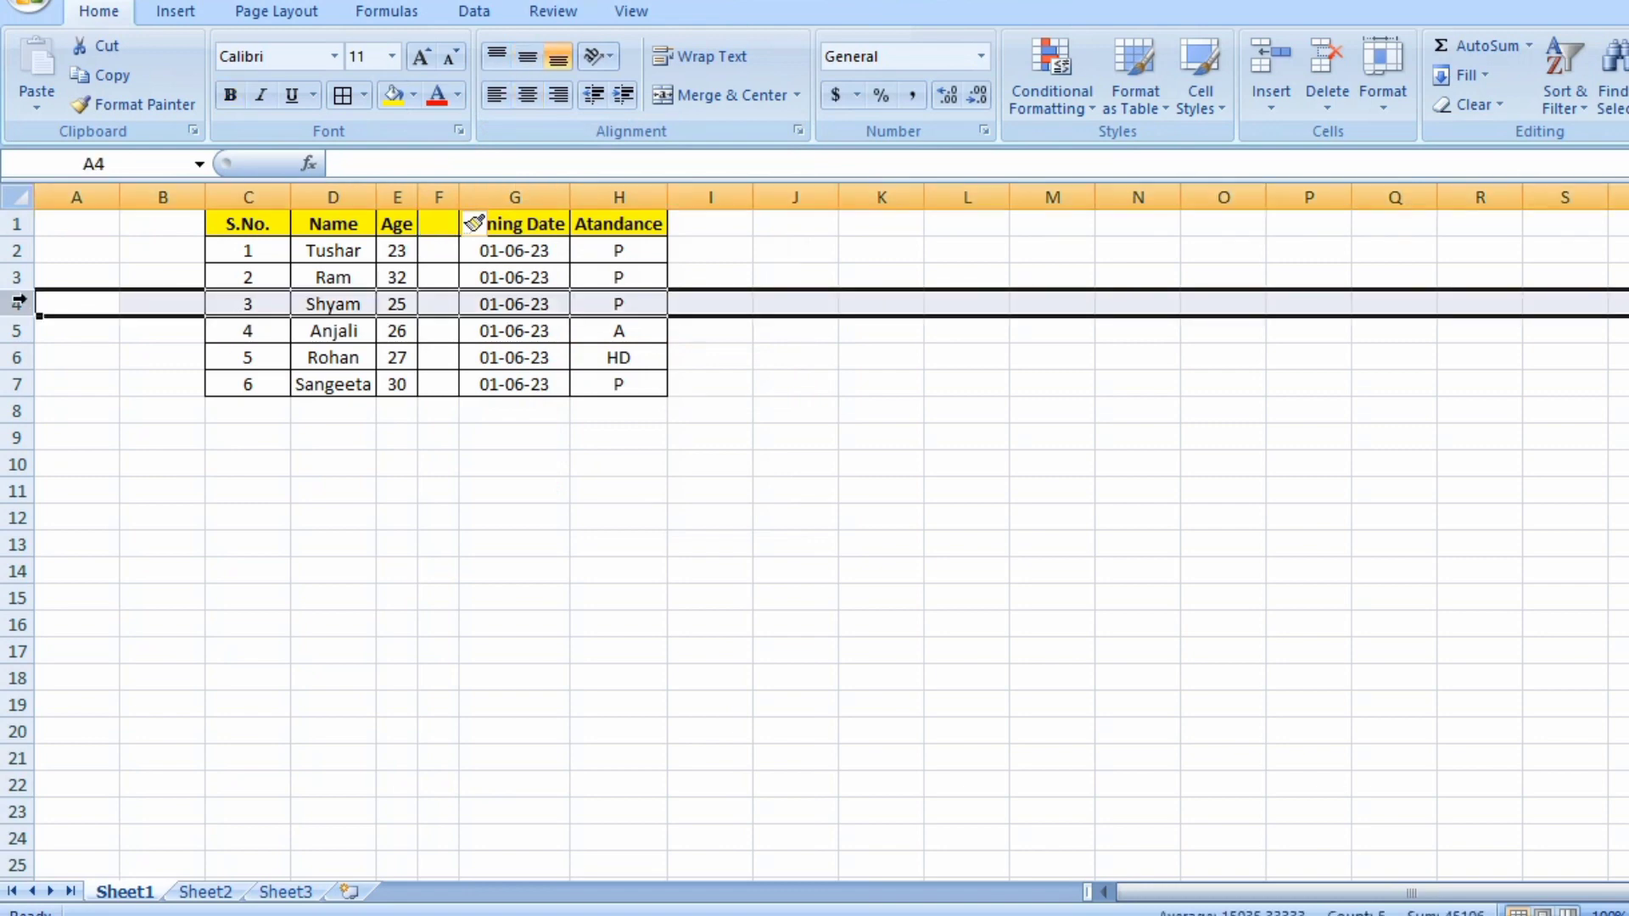
pyautogui.rightClick(19, 301)
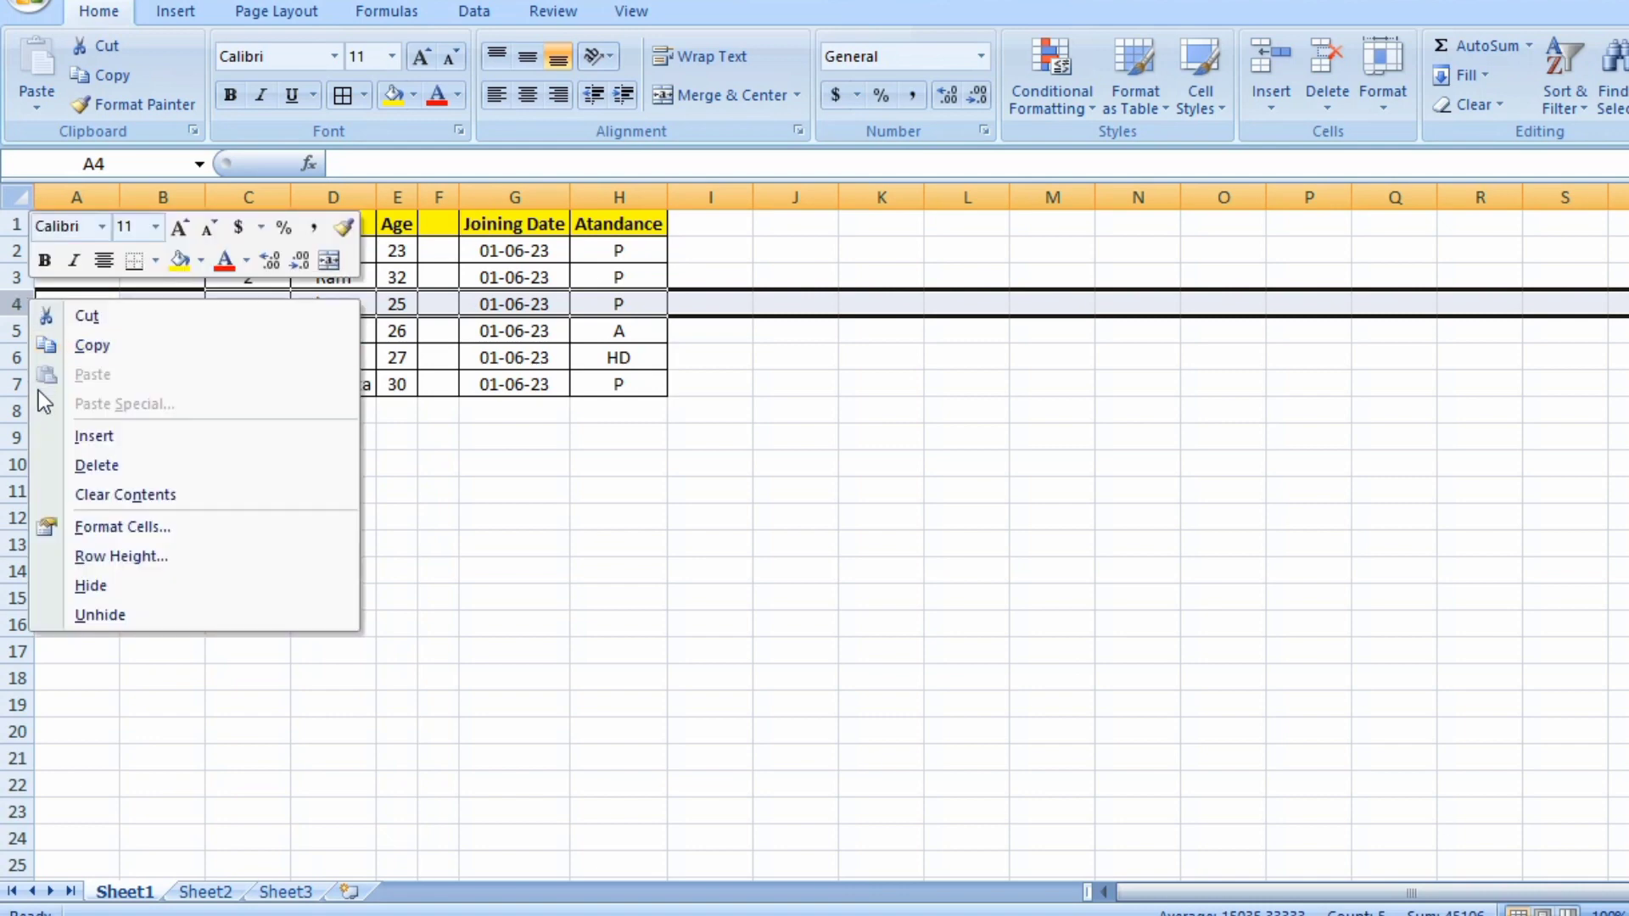
pyautogui.click(92, 435)
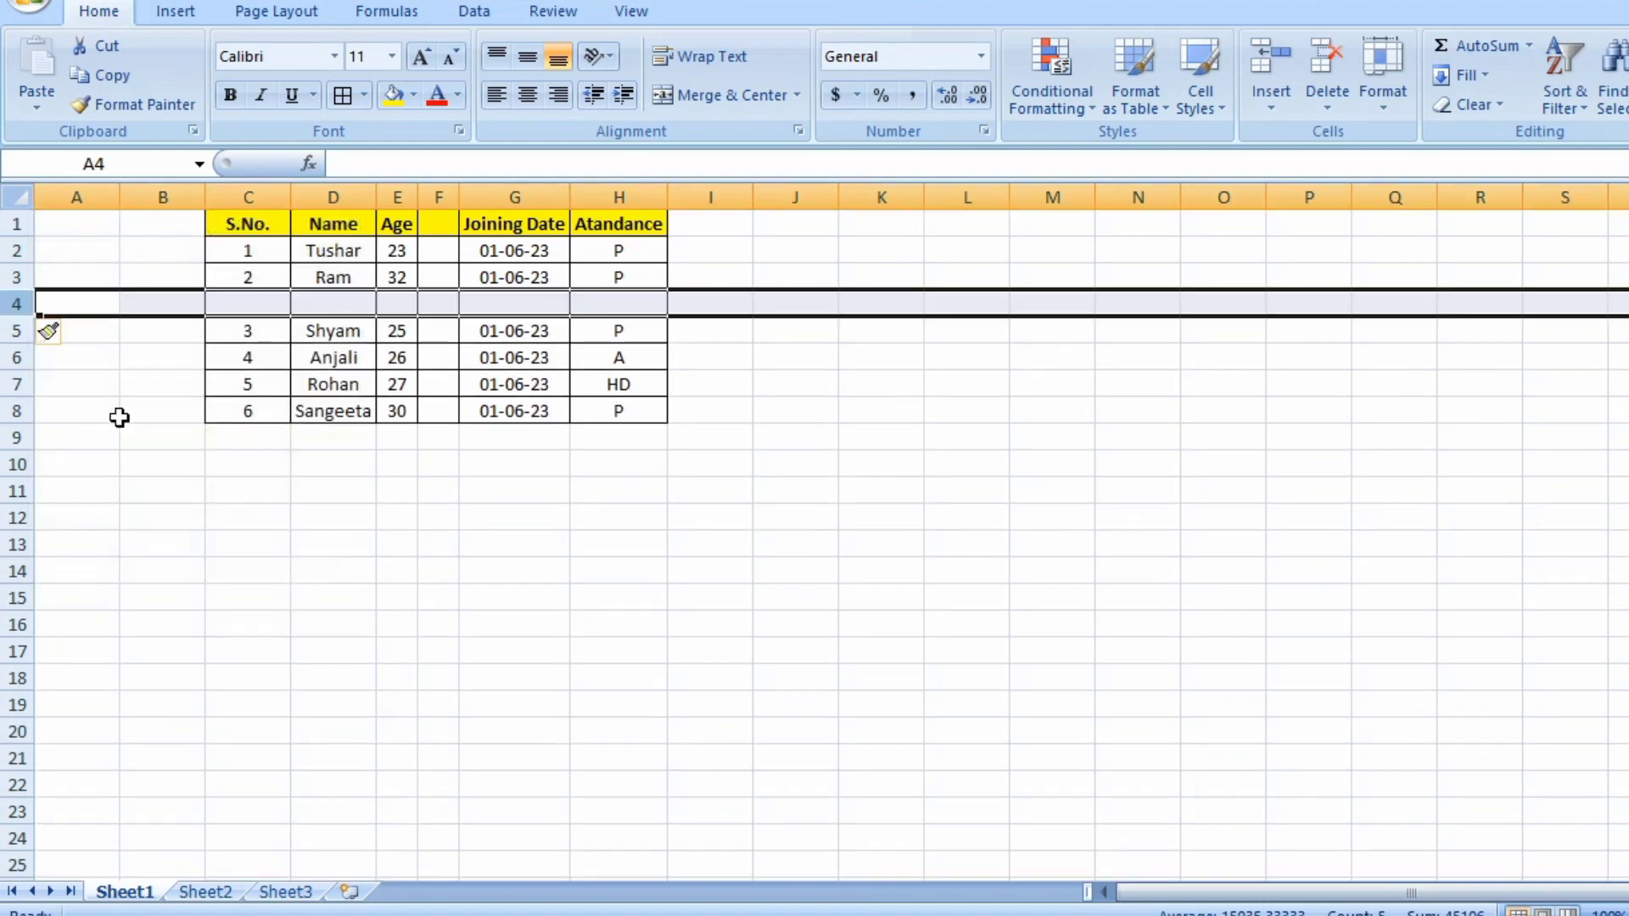
# Undo the row and column insertions.
pyautogui.click(406, 261)
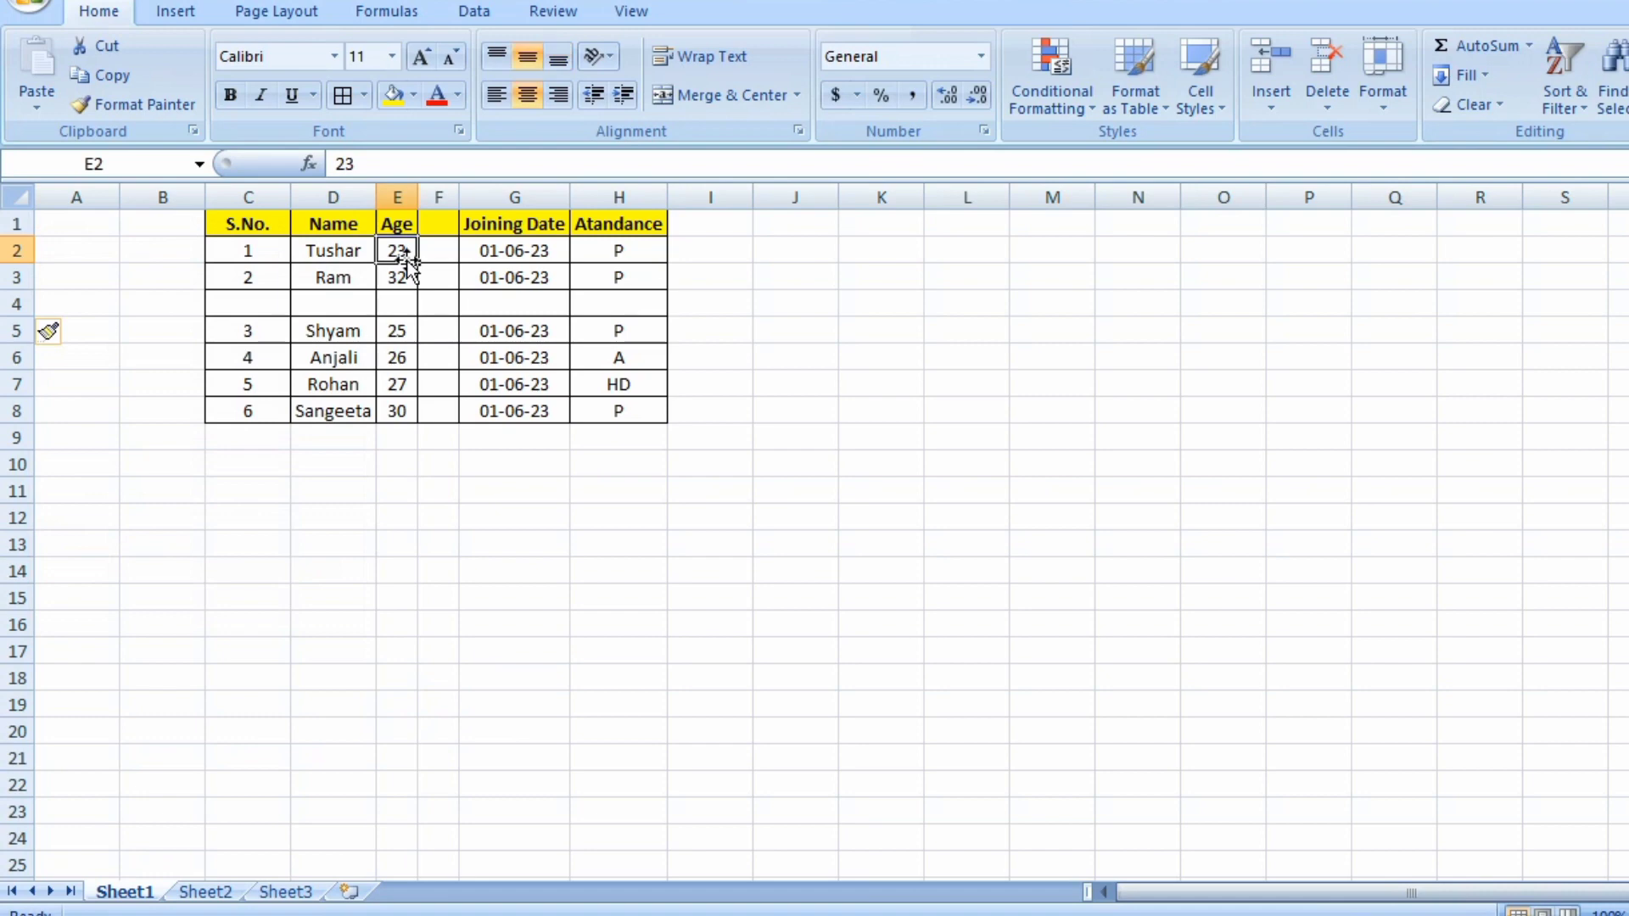
pyautogui.hotkey('ctrl', 'z')
pyautogui.hotkey('ctrl', 'z')
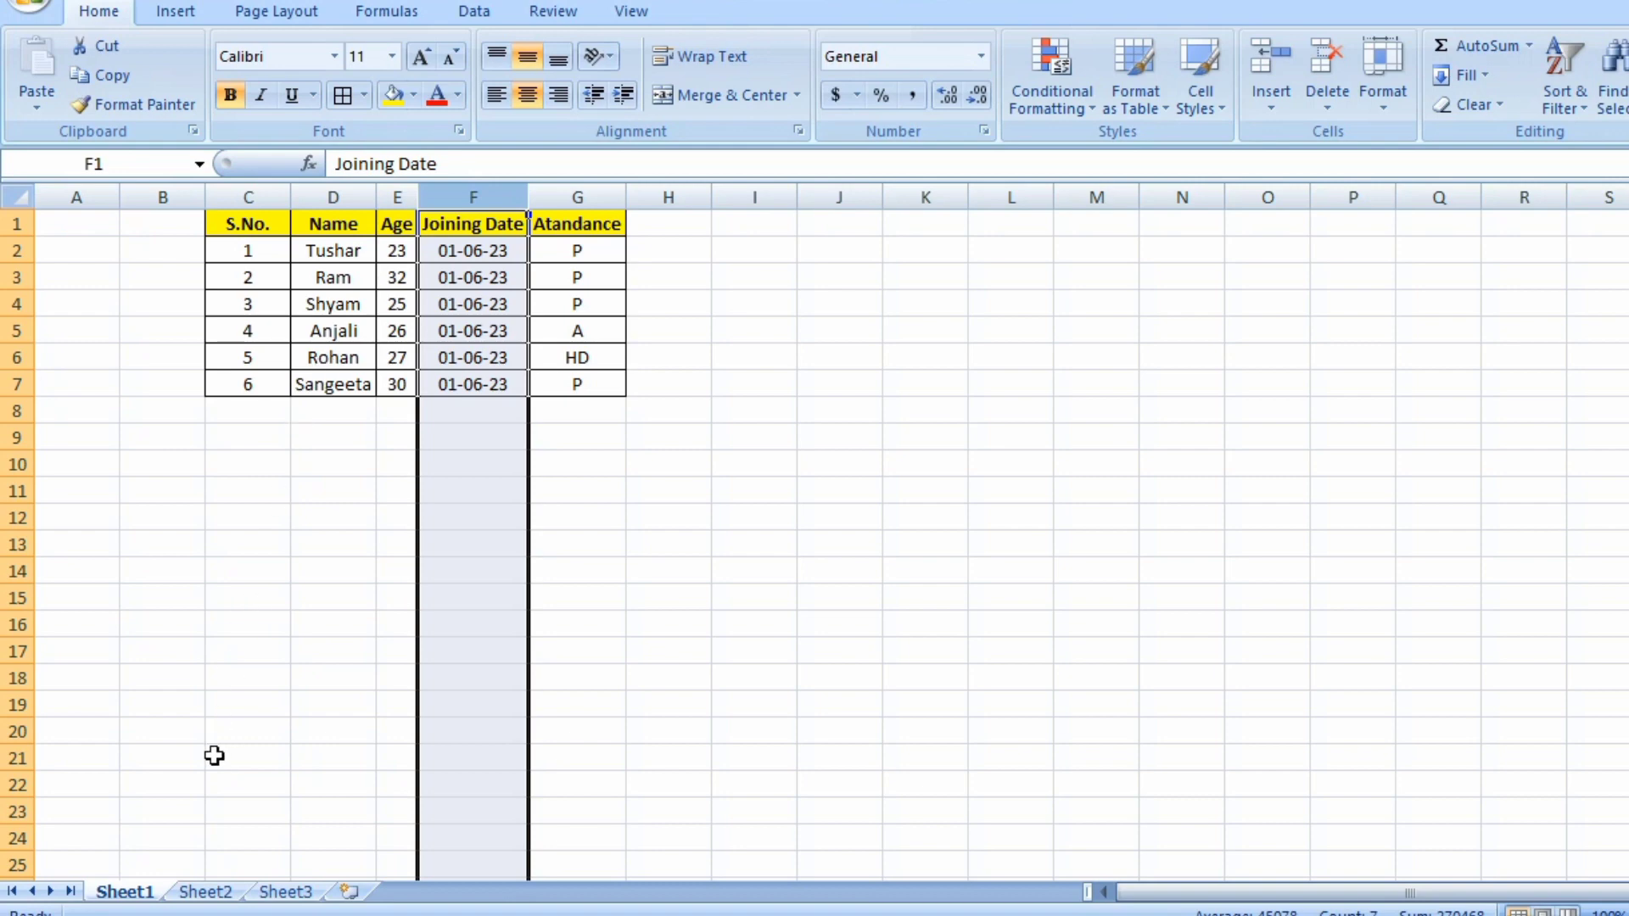
# Rename the Sheet1 worksheet as Tushar.
pyautogui.doubleClick(128, 892)
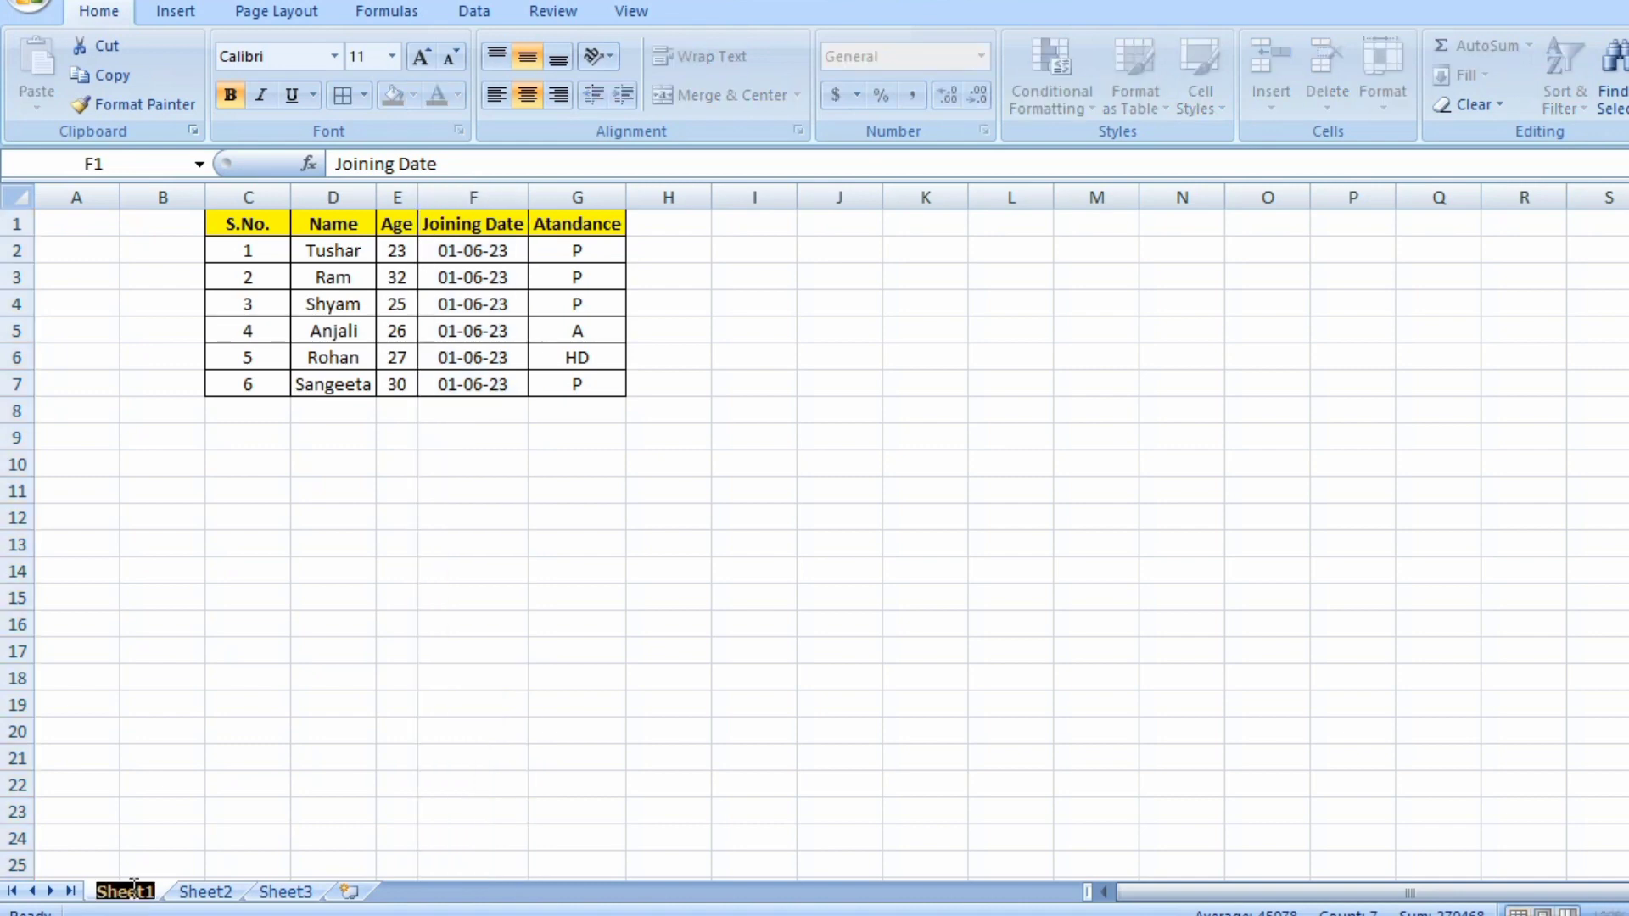
pyautogui.write('Tushar')
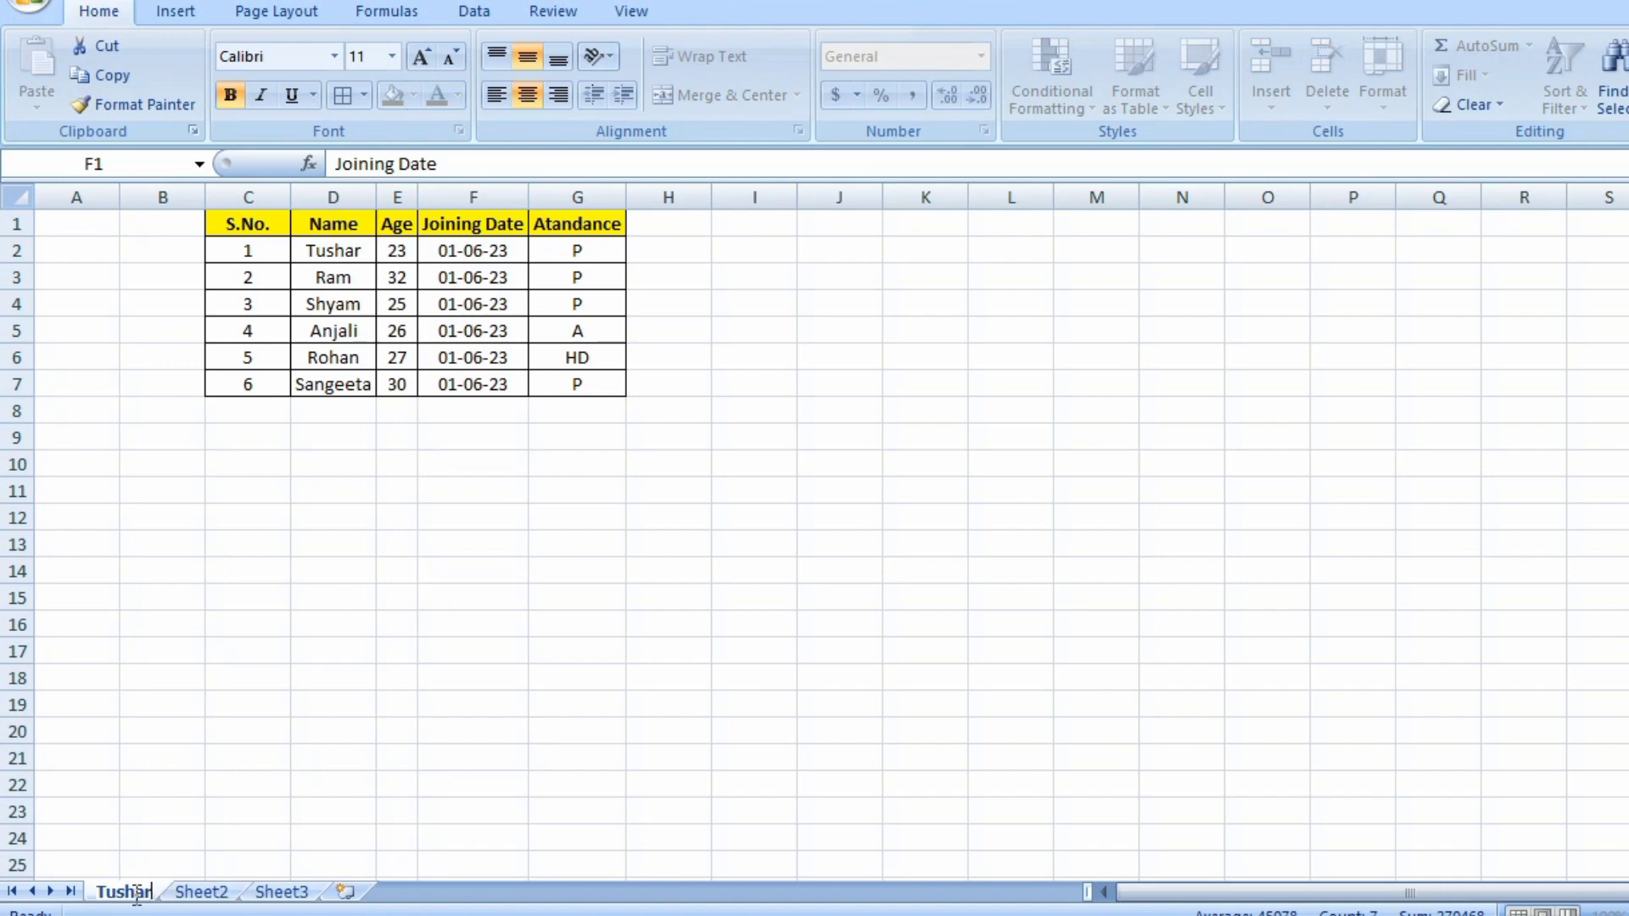
# Rename the same worksheet as DATA.
pyautogui.doubleClick(137, 892)
pyautogui.write('DA')
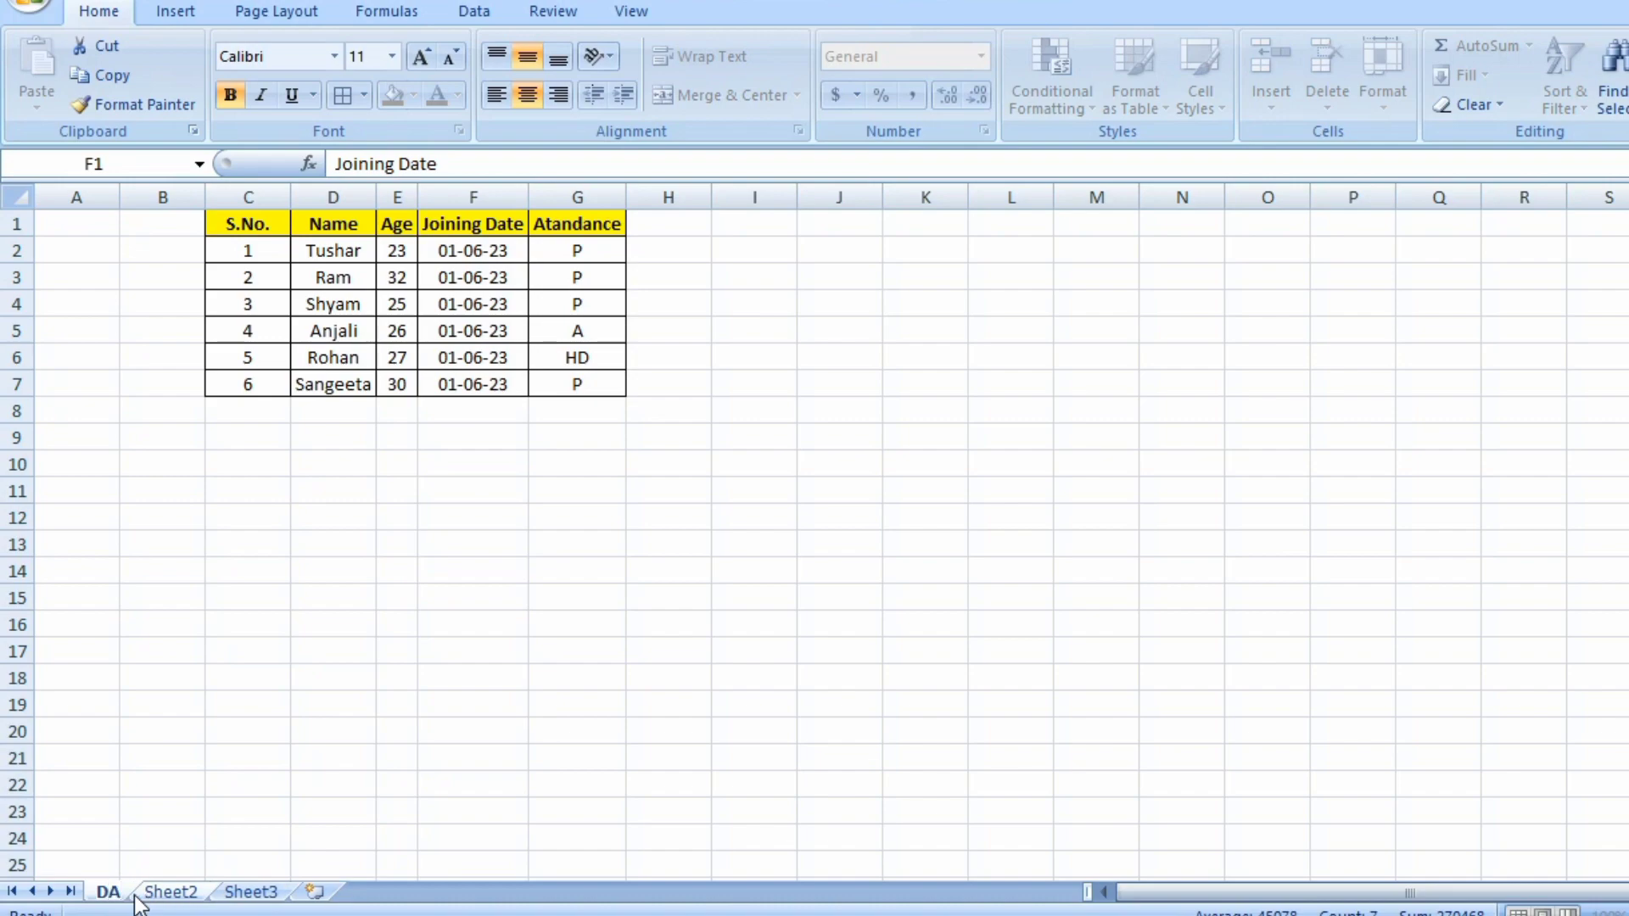
pyautogui.write('TA')
# Browse the Sheet3 and Sheet2 worksheets and return to the DATA sheet.
pyautogui.doubleClick(273, 892)
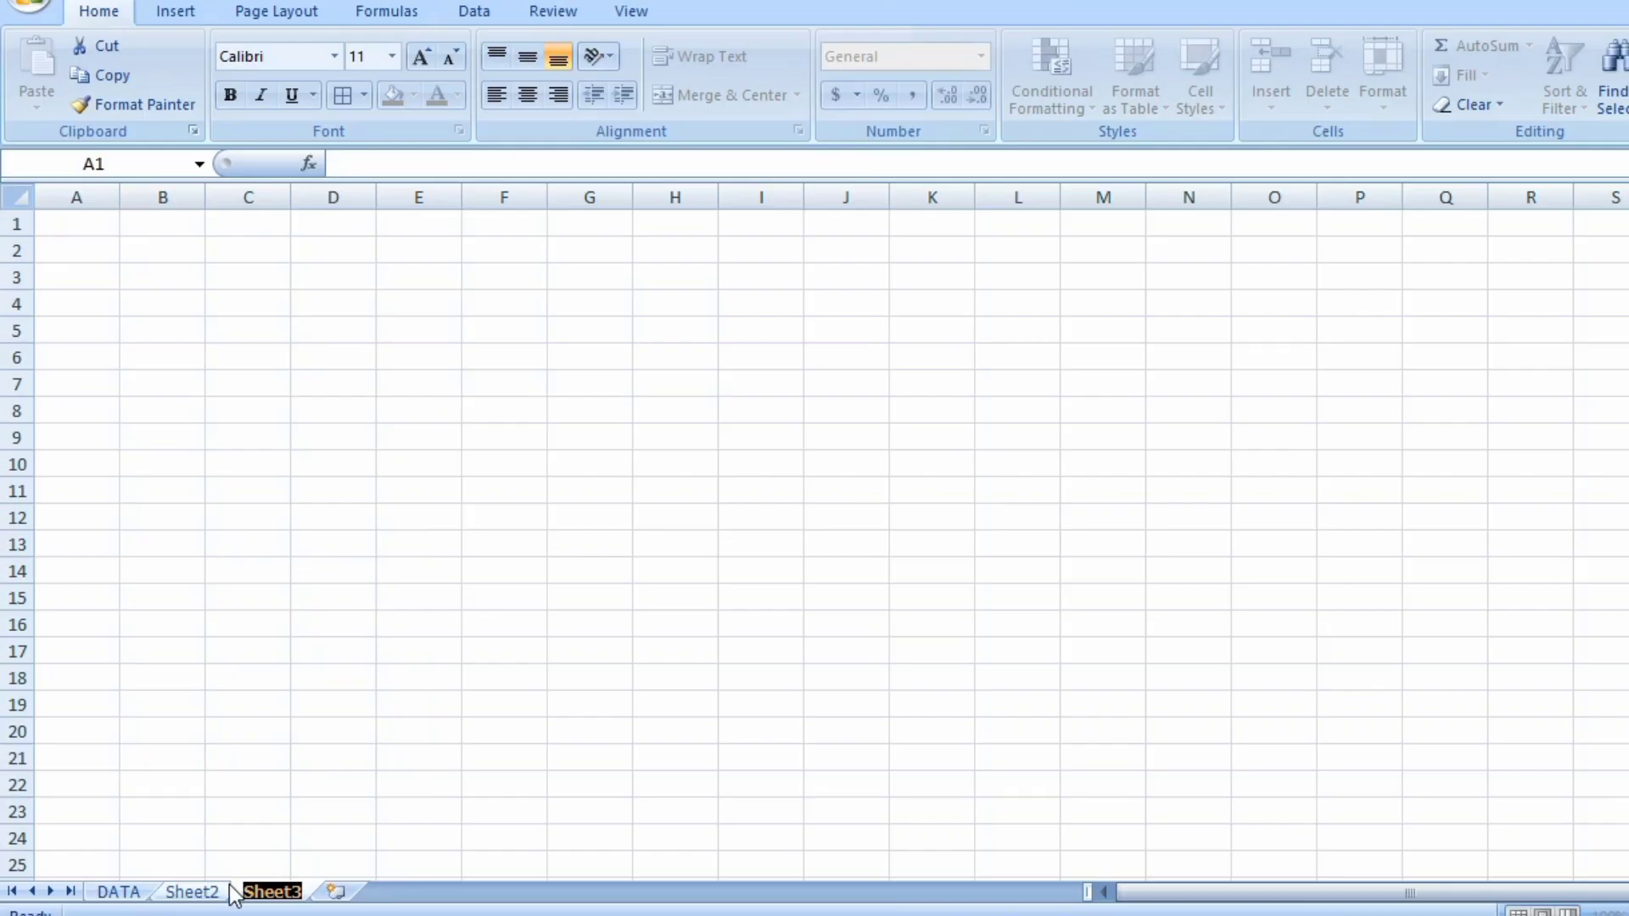
pyautogui.click(193, 893)
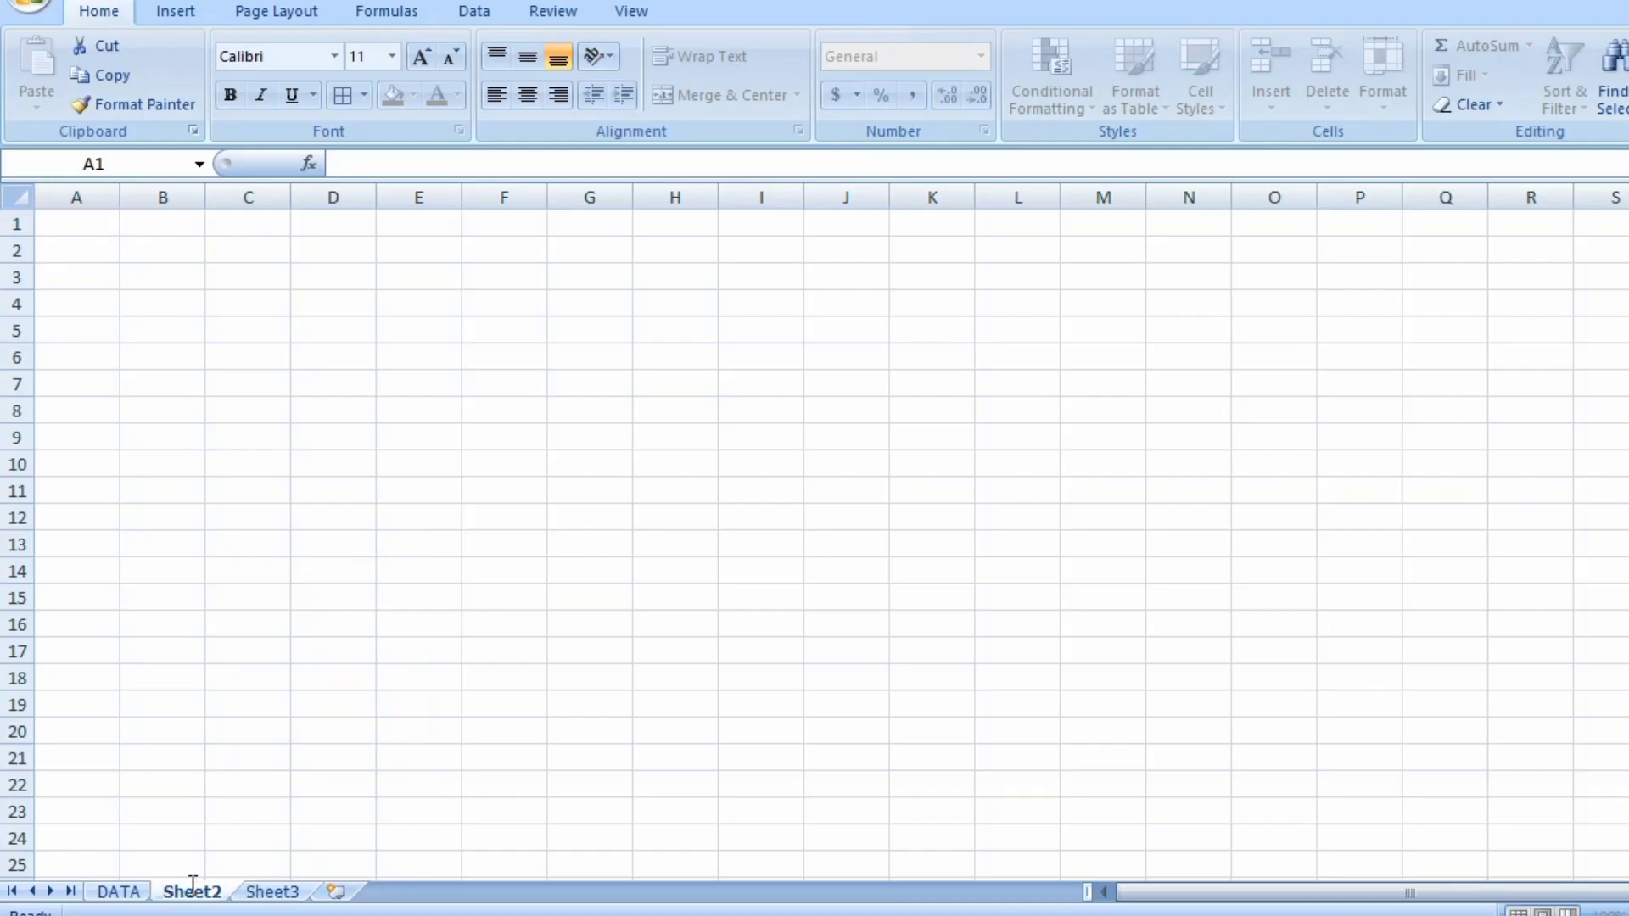
pyautogui.click(135, 891)
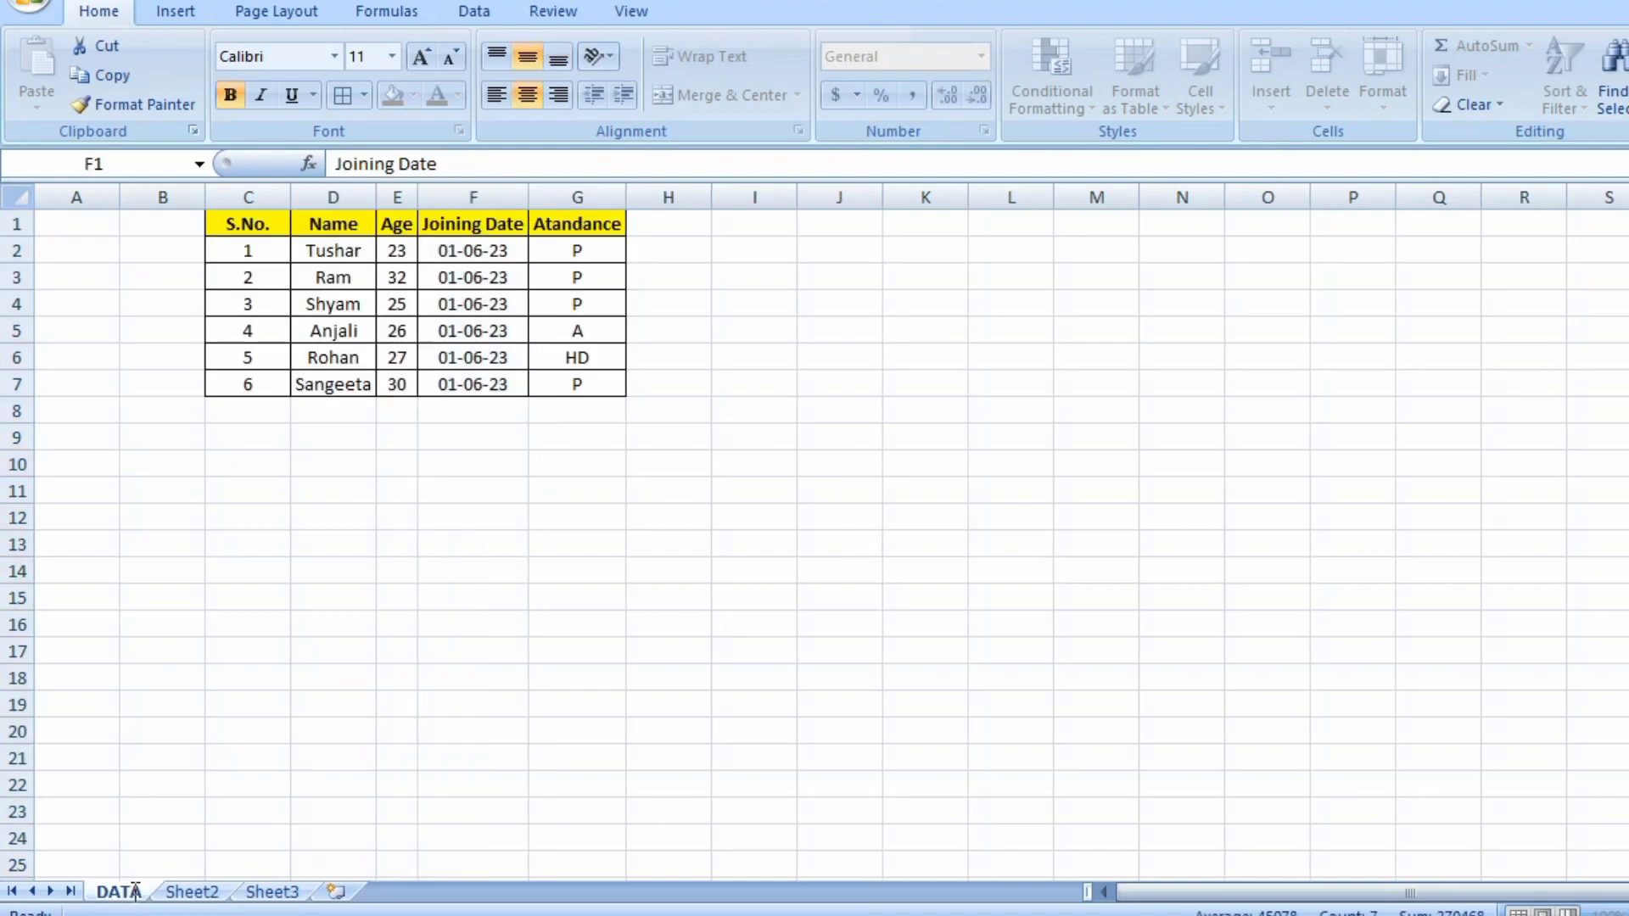